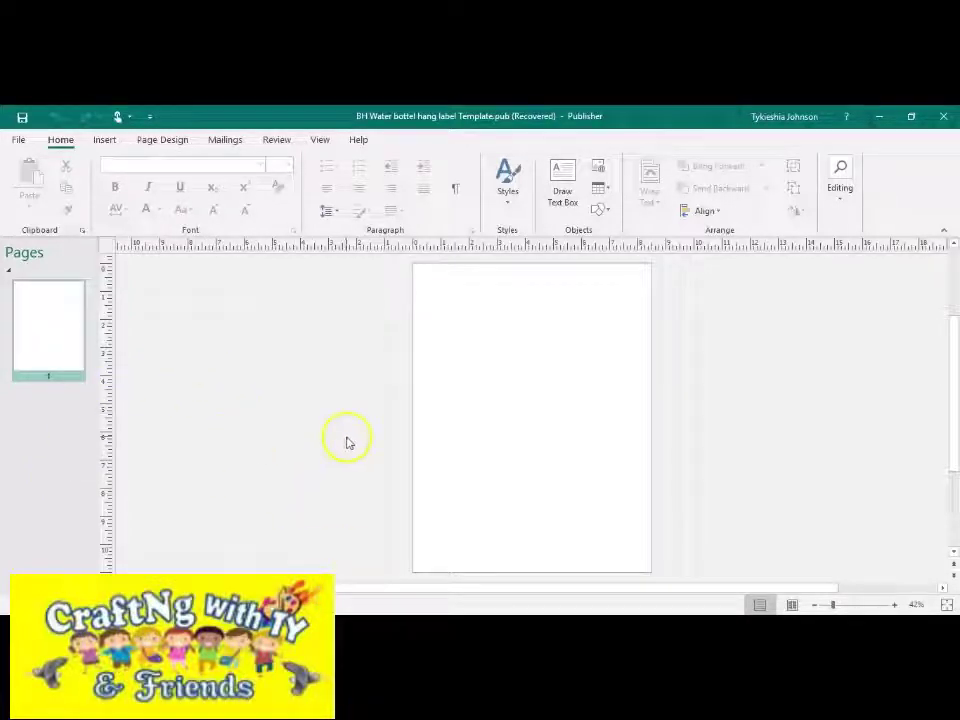
# Draw a rectangle about 1" high by 1" wide on the left half of the blank page.
pyautogui.click(110, 142)
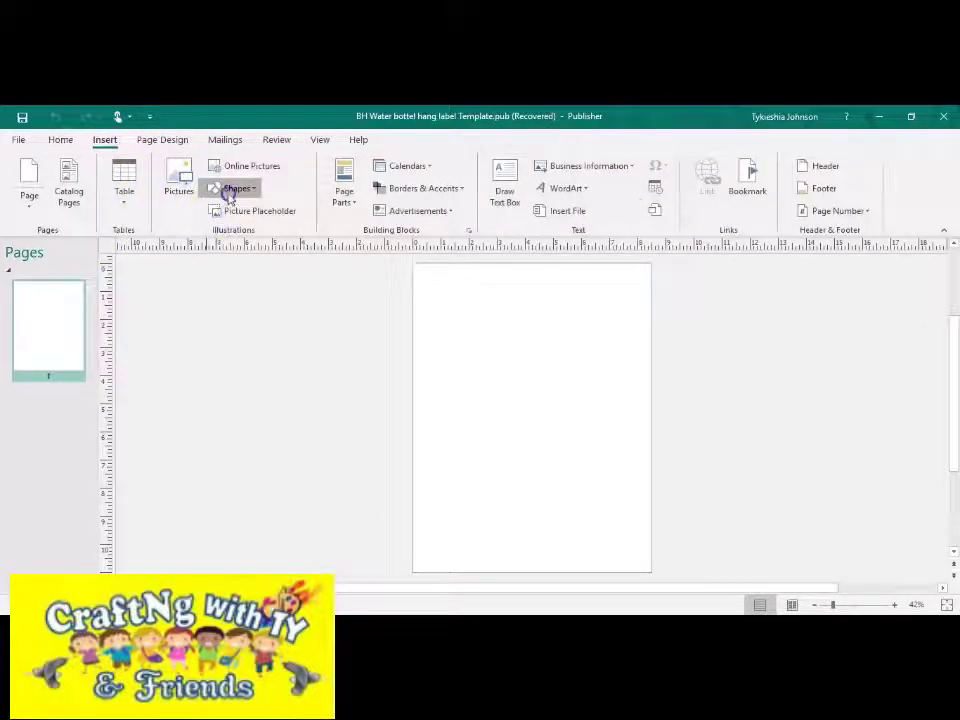
pyautogui.click(229, 195)
pyautogui.click(215, 222)
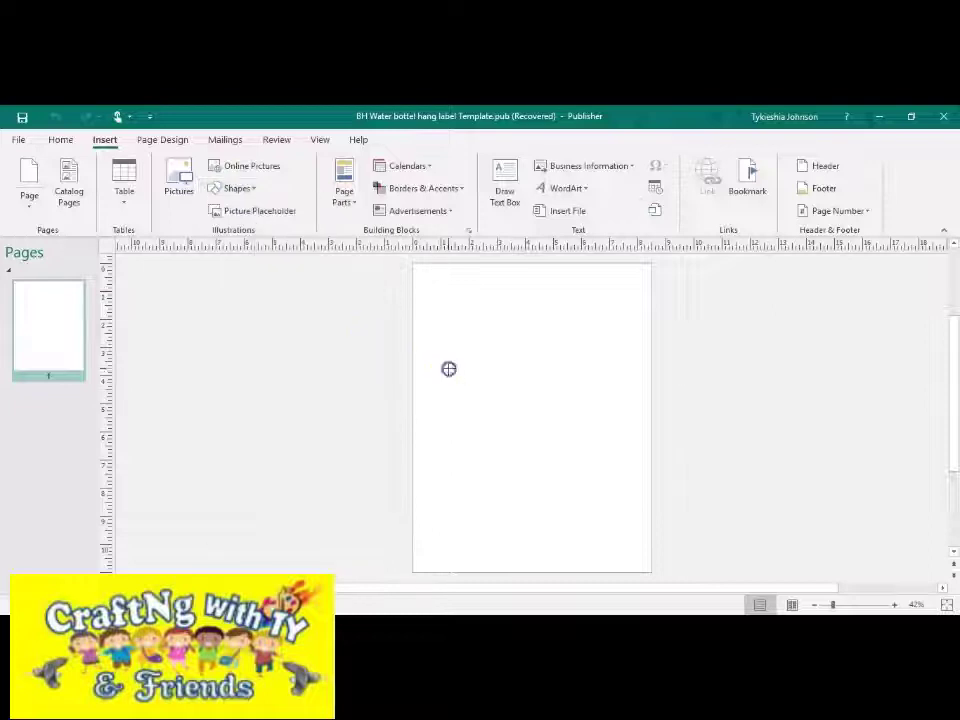
pyautogui.moveTo(448, 370); pyautogui.dragTo(478, 398)
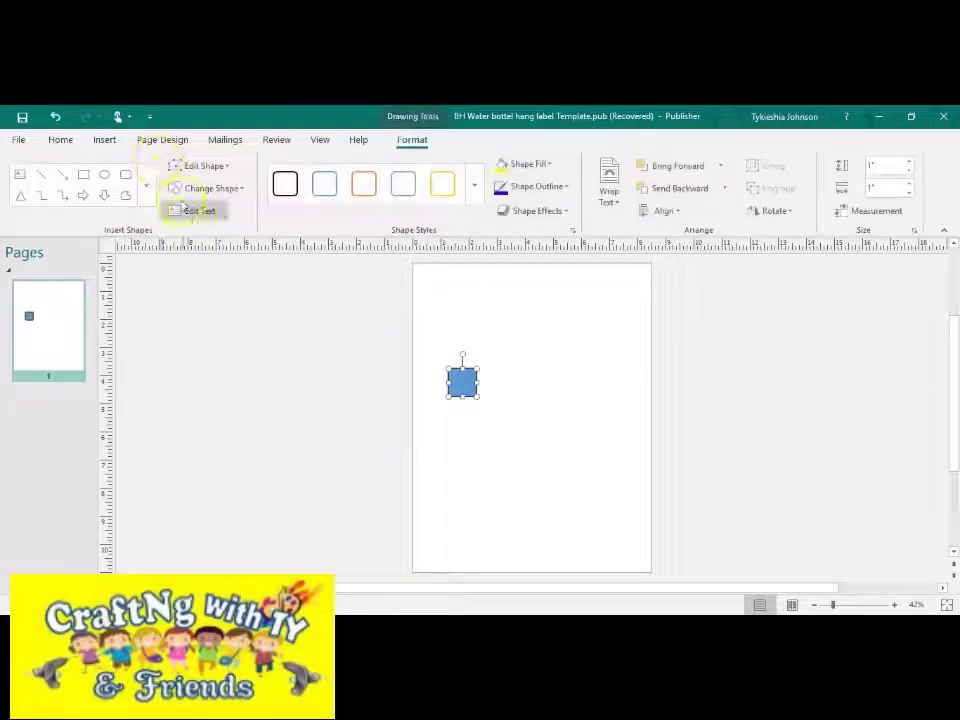
# Draw a D-shaped flowchart delay shape about 2.65" by 1.88" beside the square, and an oval about 1.85" by 1.78" below the square.
pyautogui.click(110, 140)
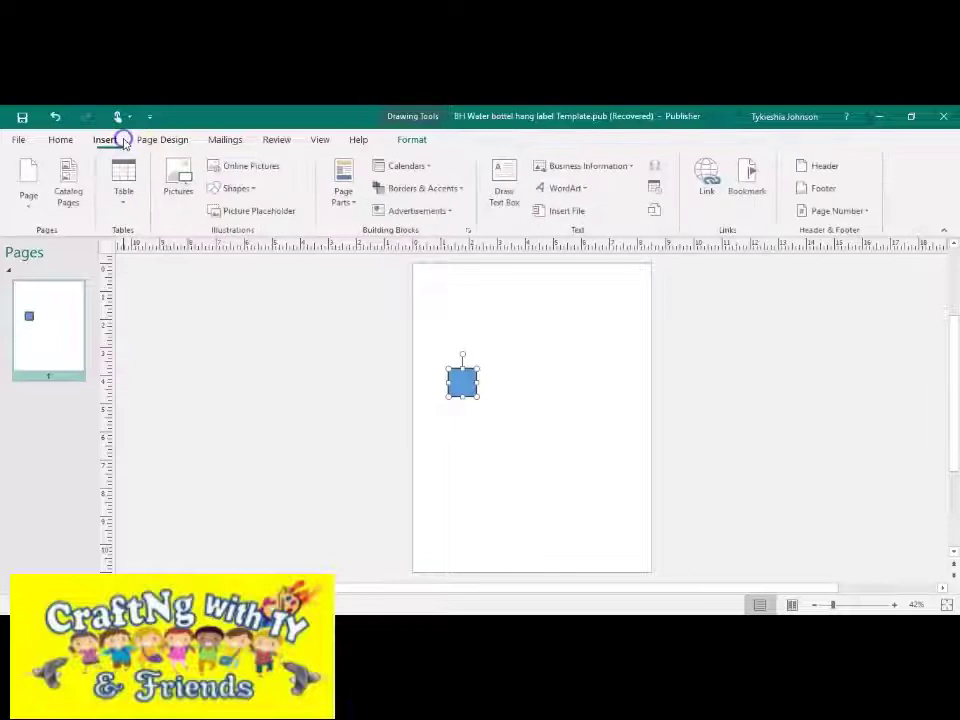
pyautogui.click(248, 189)
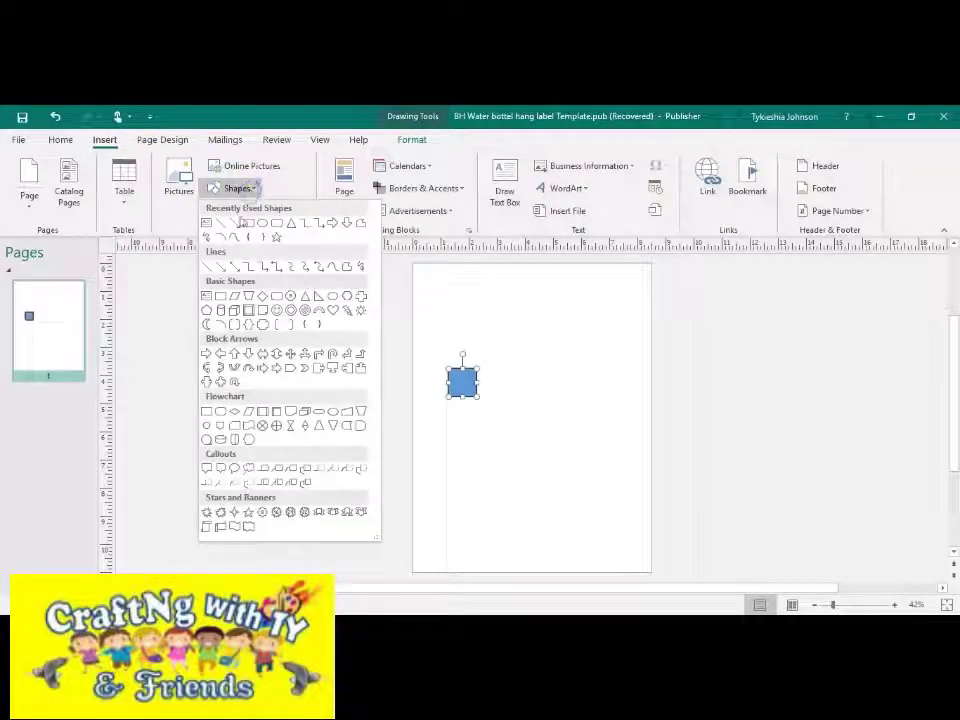
pyautogui.click(360, 425)
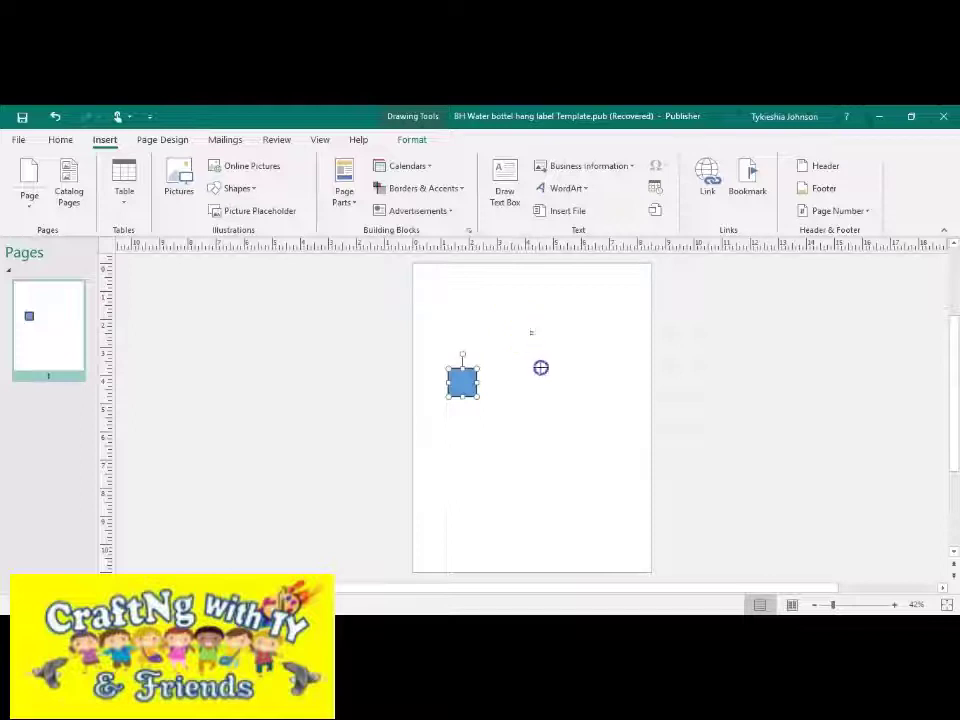
pyautogui.moveTo(531, 332); pyautogui.dragTo(581, 406)
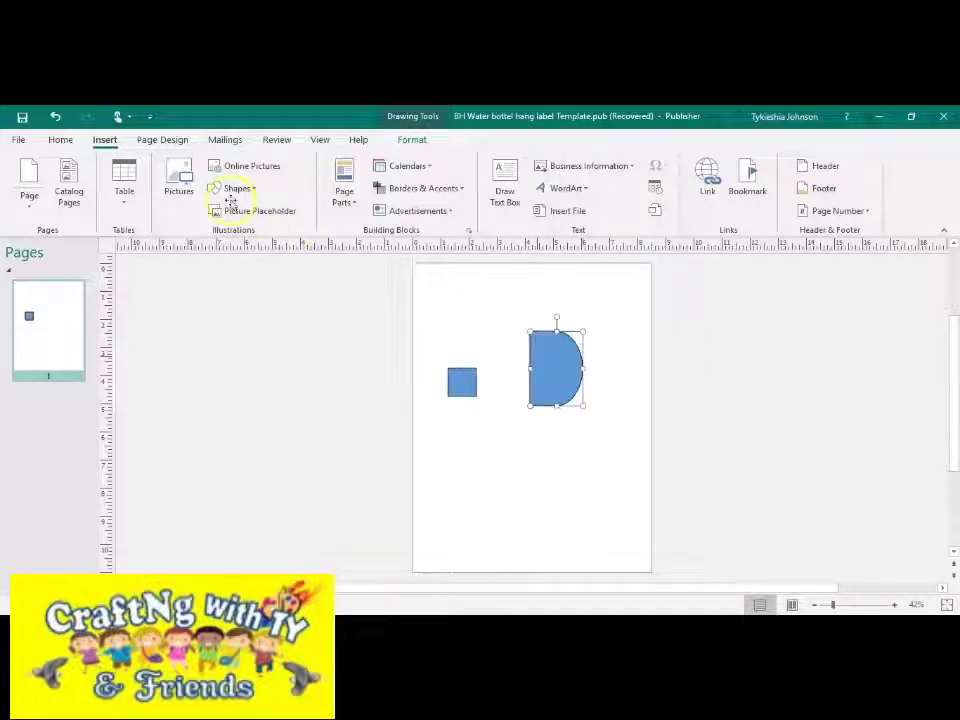
pyautogui.click(125, 175)
pyautogui.moveTo(437, 439); pyautogui.dragTo(485, 490)
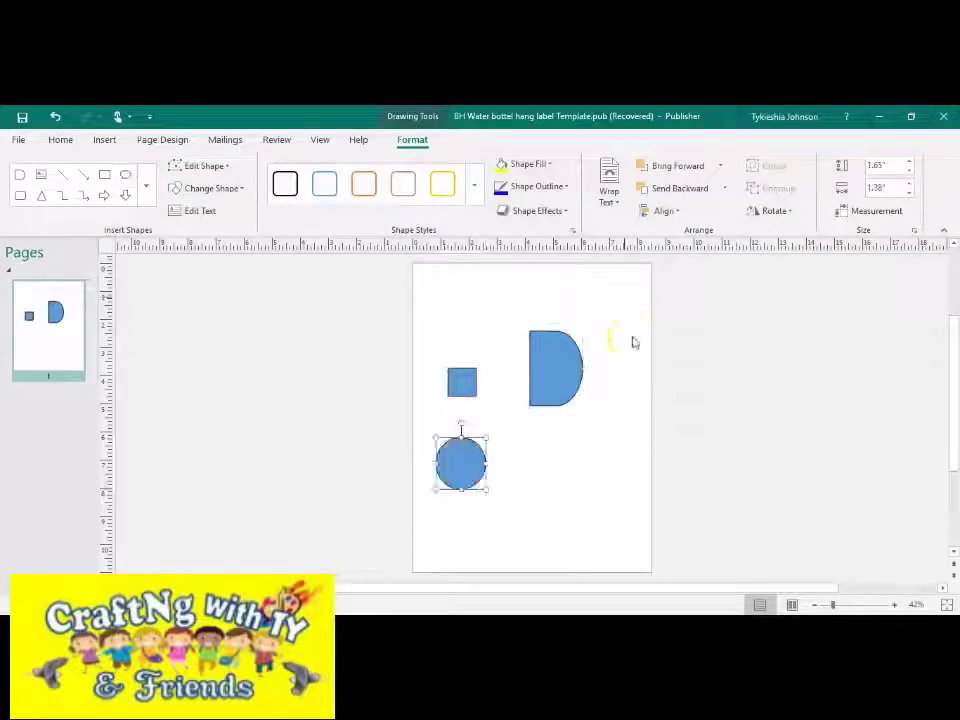
# Set the square's height to 4.6" and its width to 3".
pyautogui.click(461, 373)
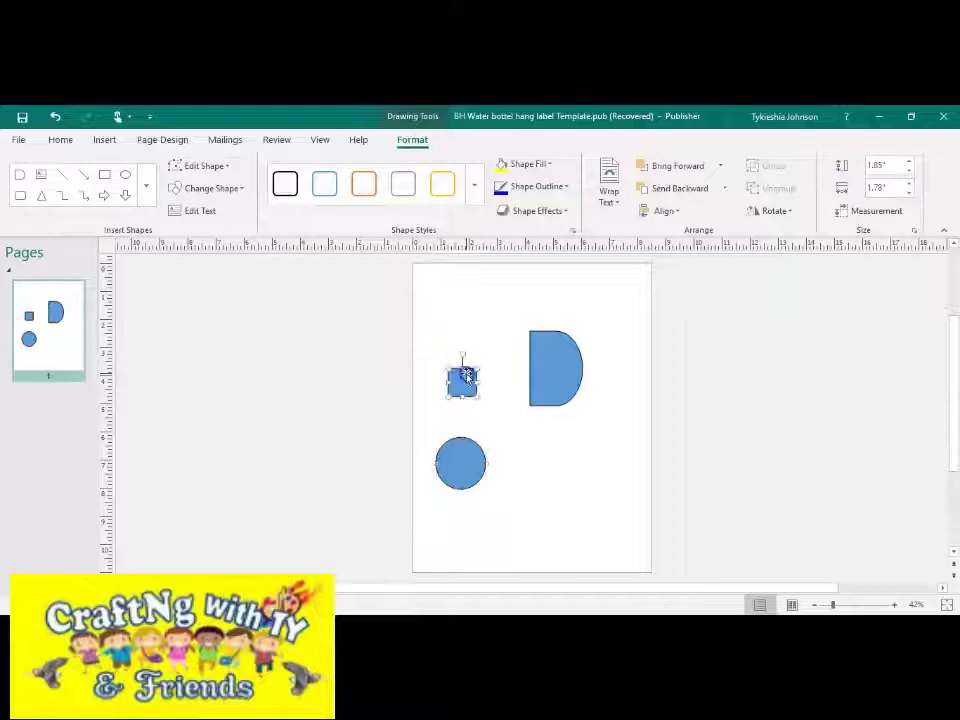
pyautogui.click(889, 166)
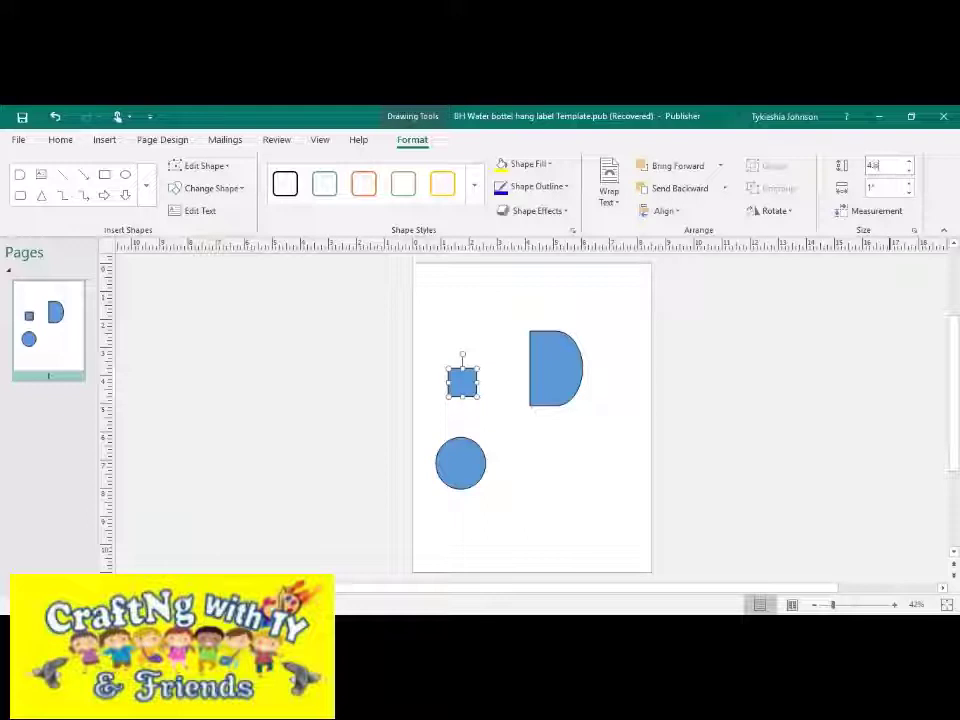
pyautogui.write('4.6')
pyautogui.click(883, 185)
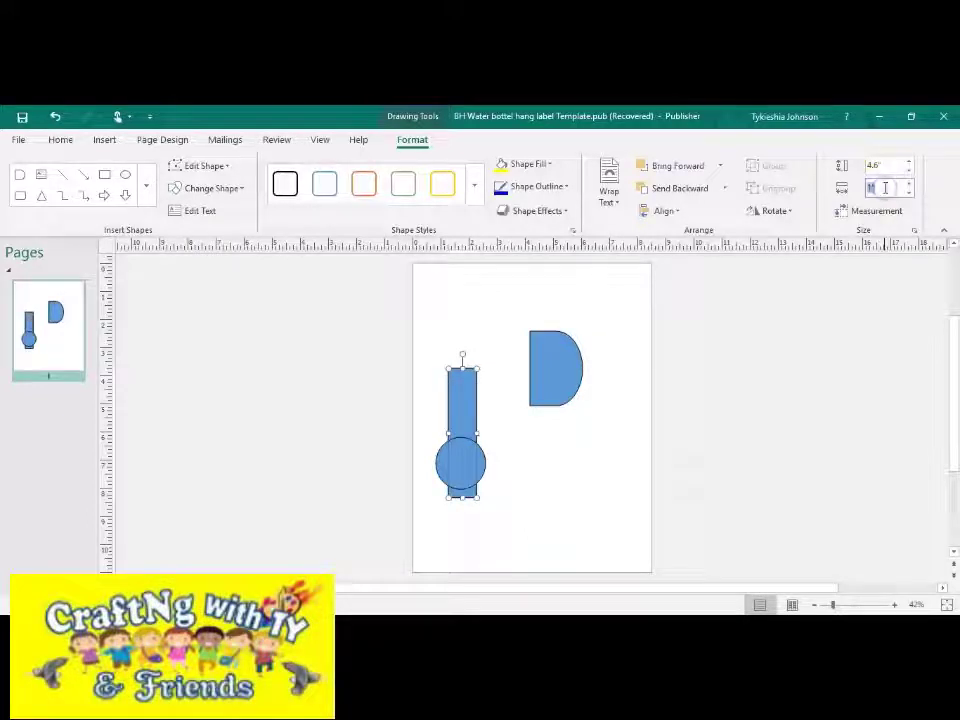
pyautogui.write('3')
pyautogui.press('Return')
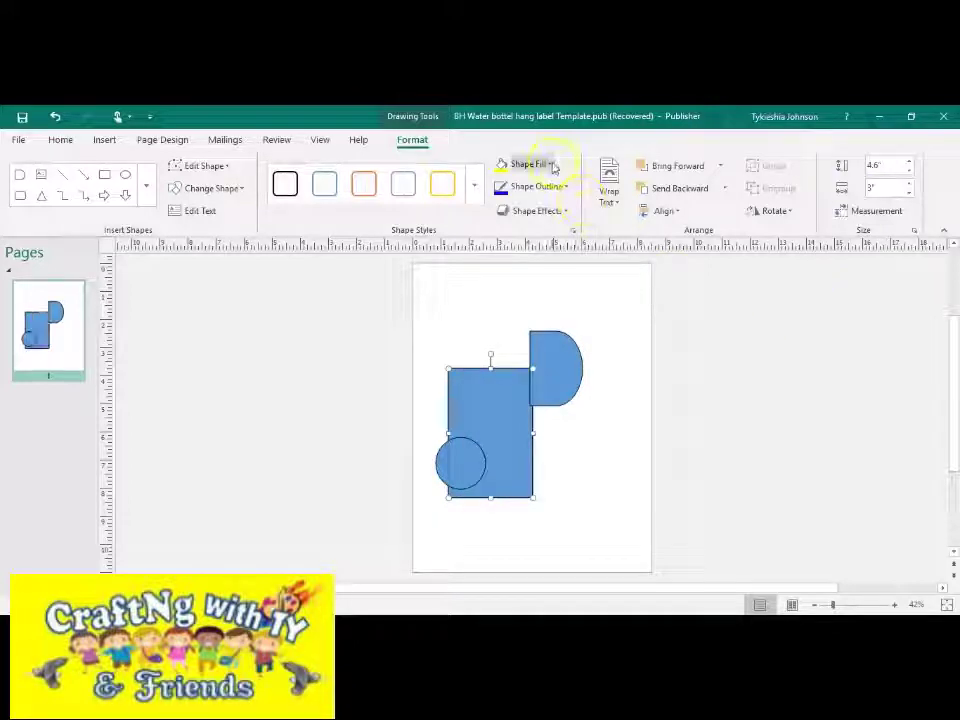
# Remove the rectangle's fill and move the rectangle just below the D-shaped flowchart shape.
pyautogui.click(549, 164)
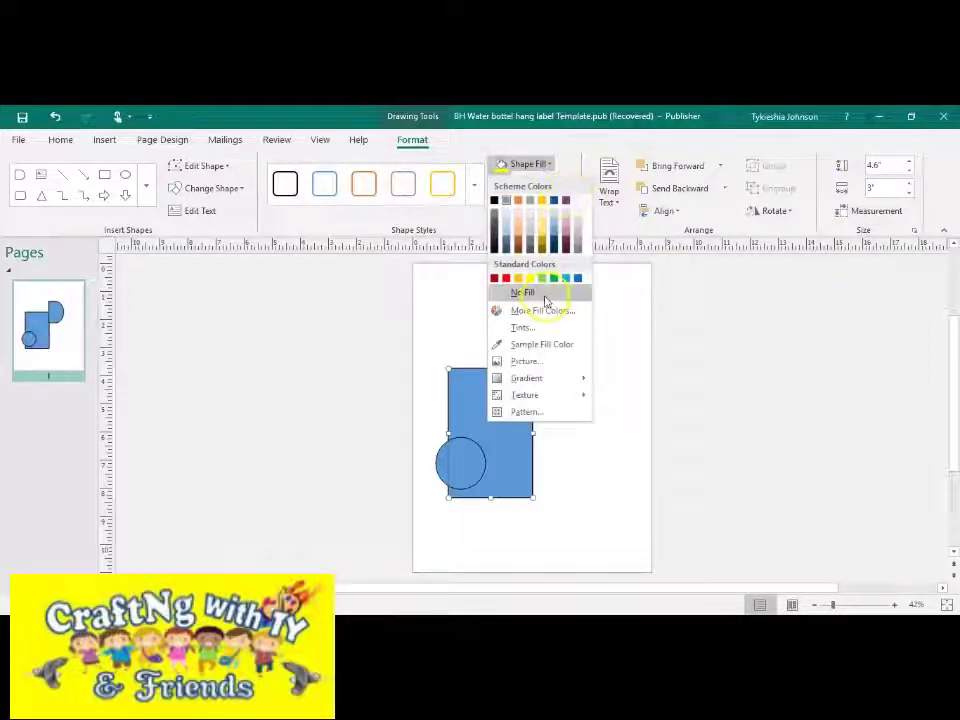
pyautogui.click(525, 292)
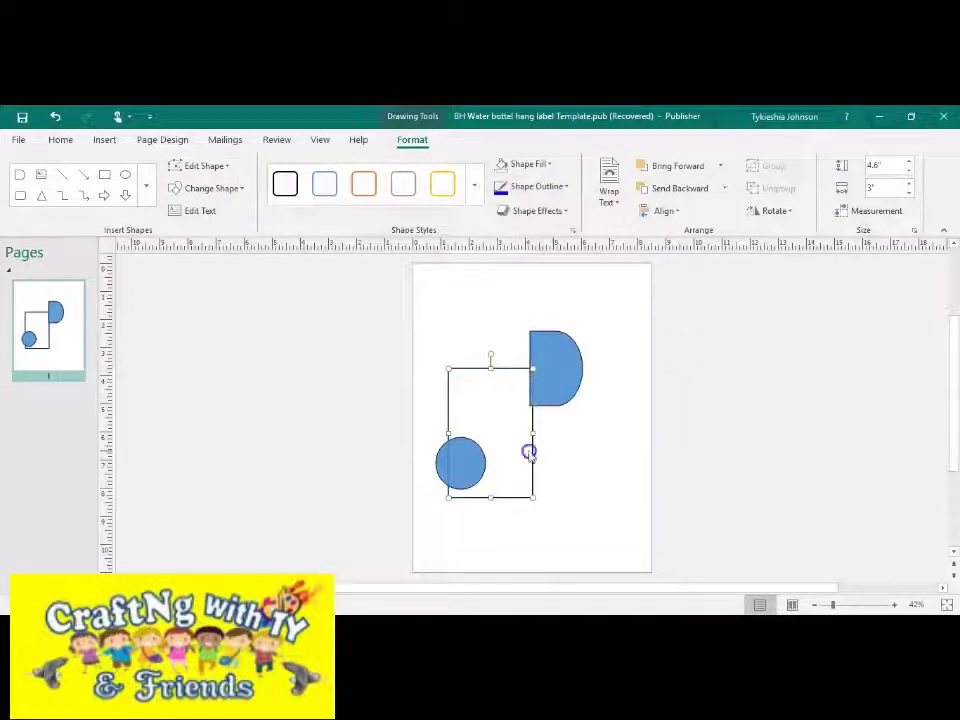
pyautogui.moveTo(546, 476); pyautogui.dragTo(619, 527)
# Rotate the D-shaped flowchart shape left 90° so its curved side faces up.
pyautogui.click(574, 402)
pyautogui.click(718, 248)
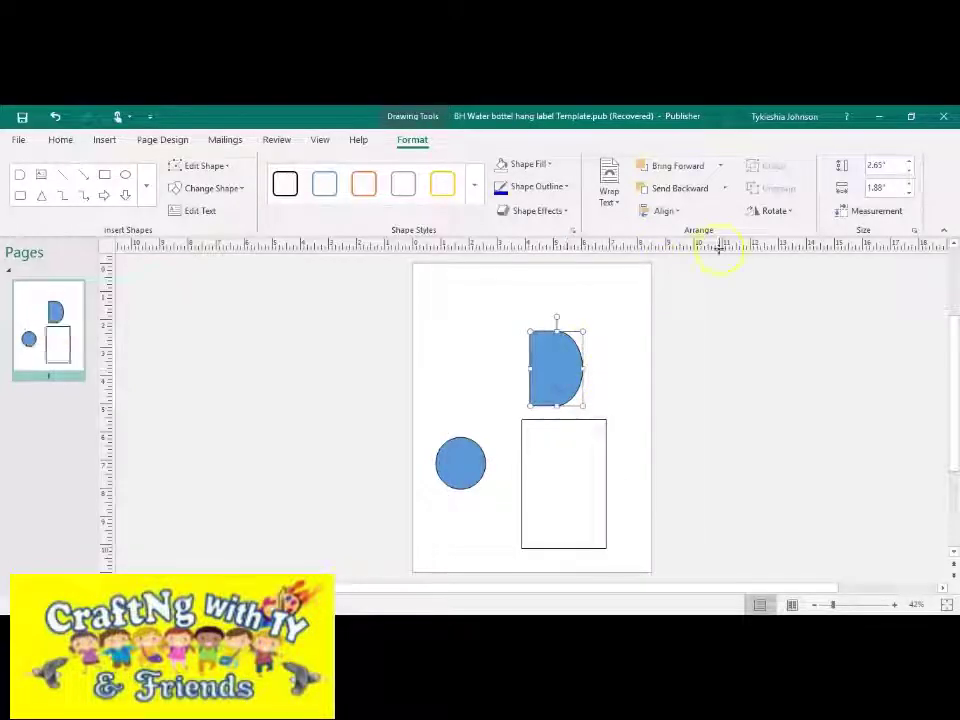
pyautogui.click(776, 214)
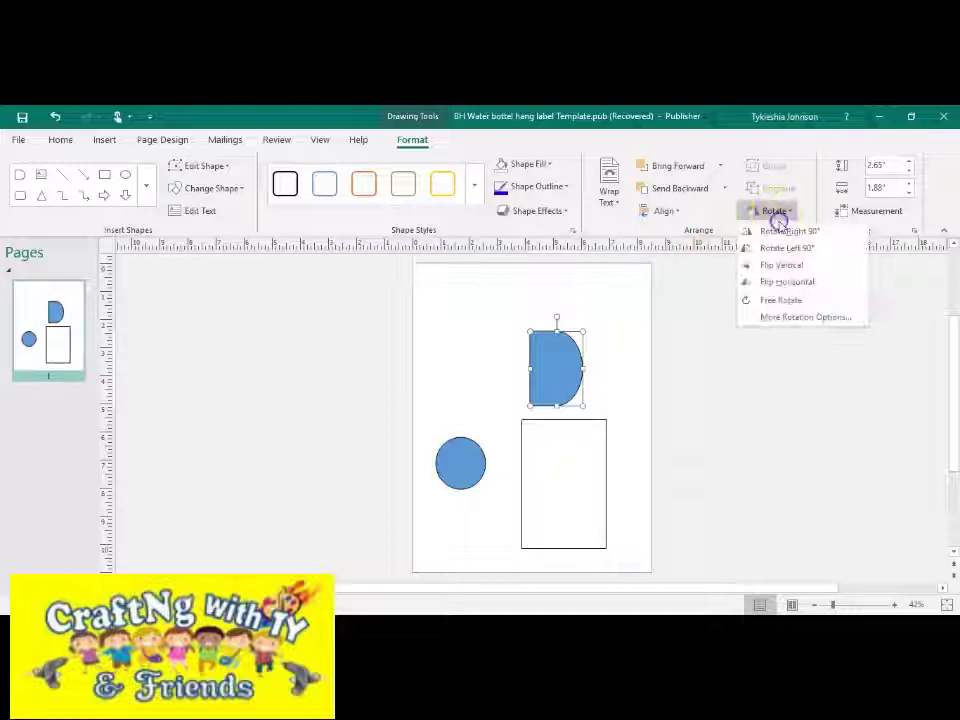
pyautogui.click(786, 248)
# Set the arch shape's height to 3" and width to 2.6", and give it no fill.
pyautogui.click(887, 165)
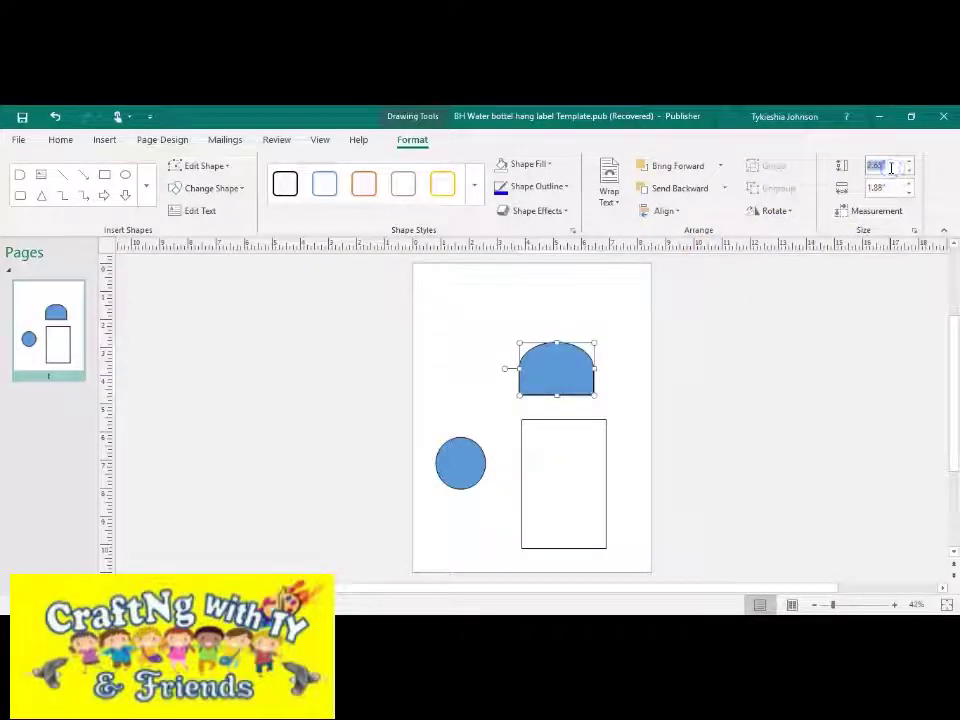
pyautogui.write('3')
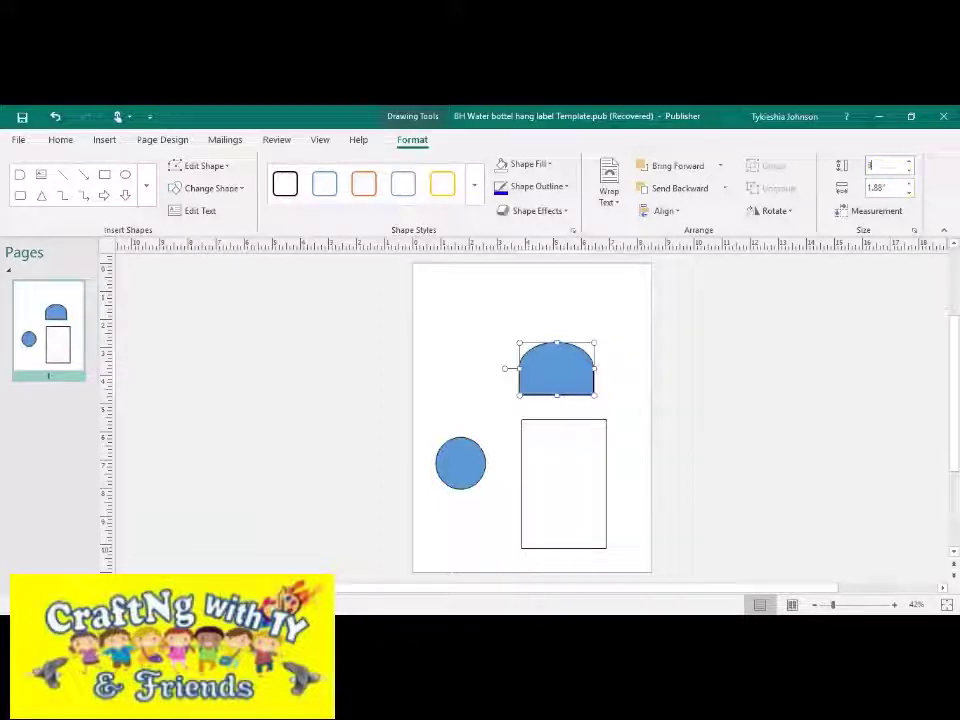
pyautogui.click(891, 188)
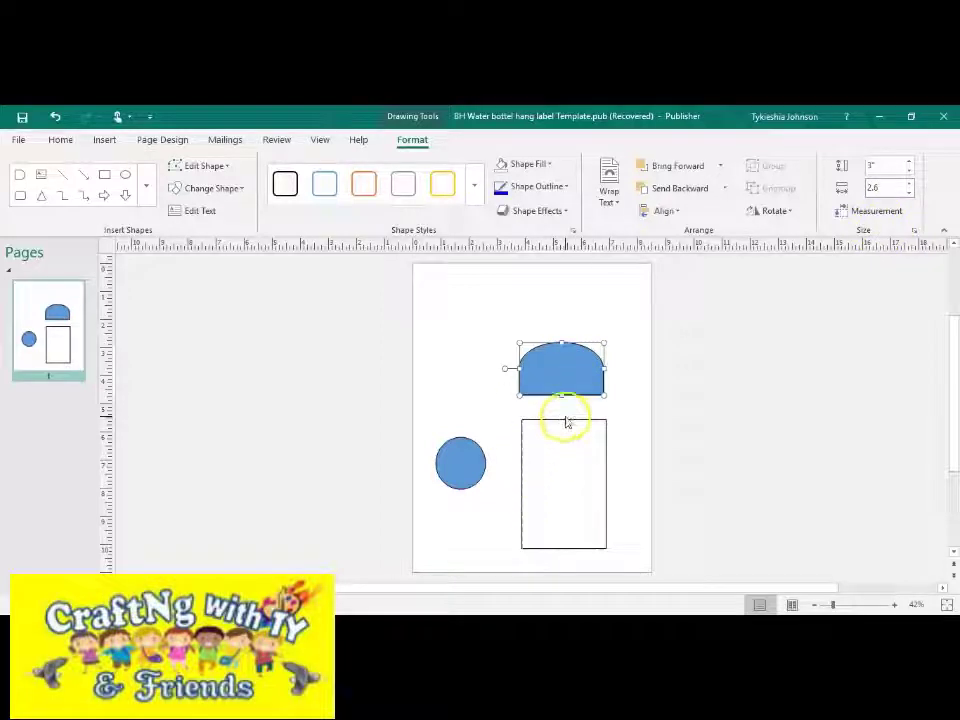
pyautogui.click(510, 164)
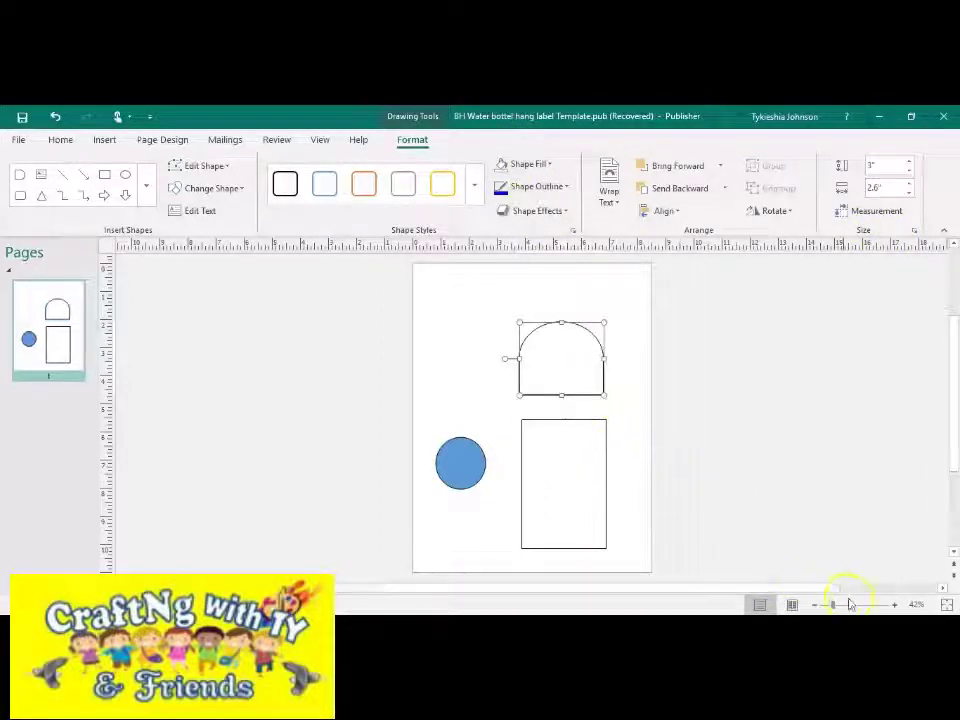
# Move the arch down so its flat base sits exactly on the rectangle's upper edge.
pyautogui.click(851, 604)
pyautogui.scroll(-3, 611, 401)
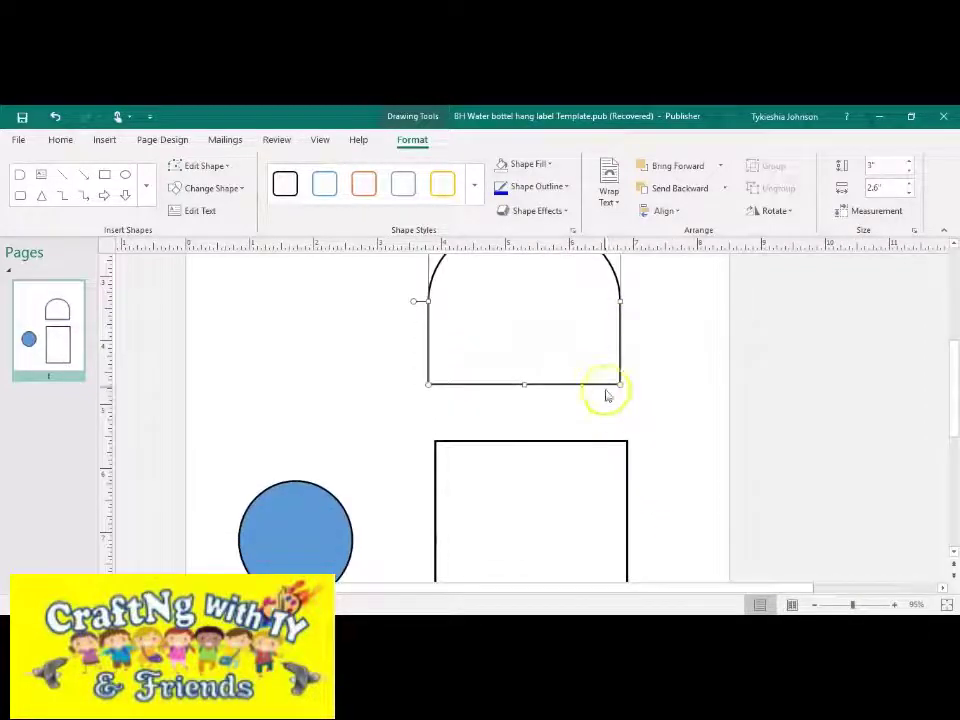
pyautogui.moveTo(610, 395)
pyautogui.mouseDown()
pyautogui.moveTo(611, 431)
pyautogui.moveTo(604, 424)
pyautogui.mouseUp()
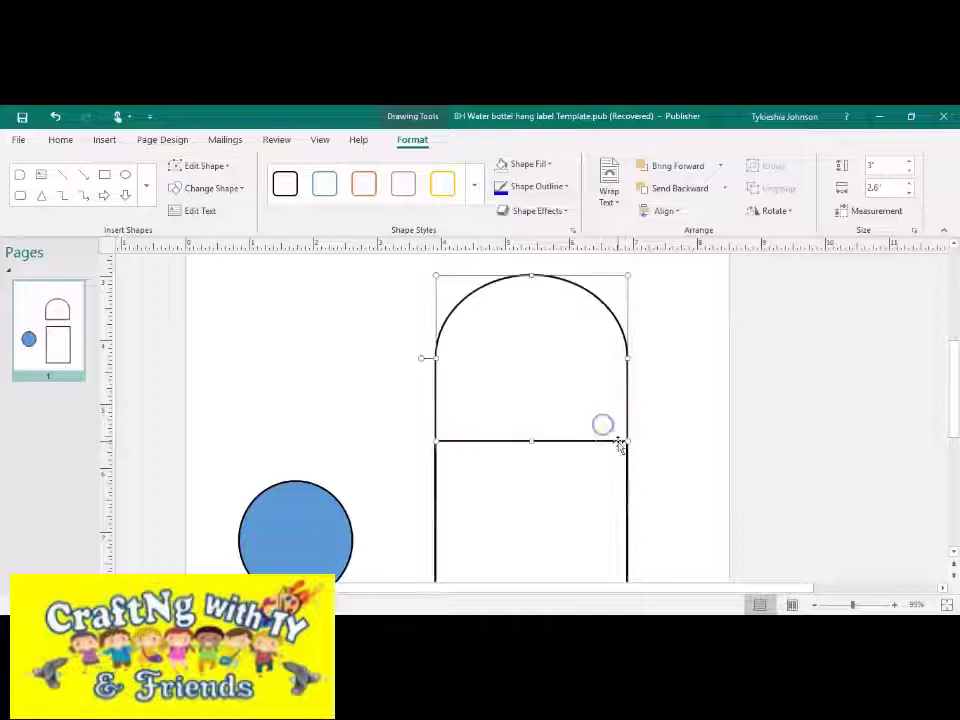
pyautogui.click(546, 467)
pyautogui.click(457, 463)
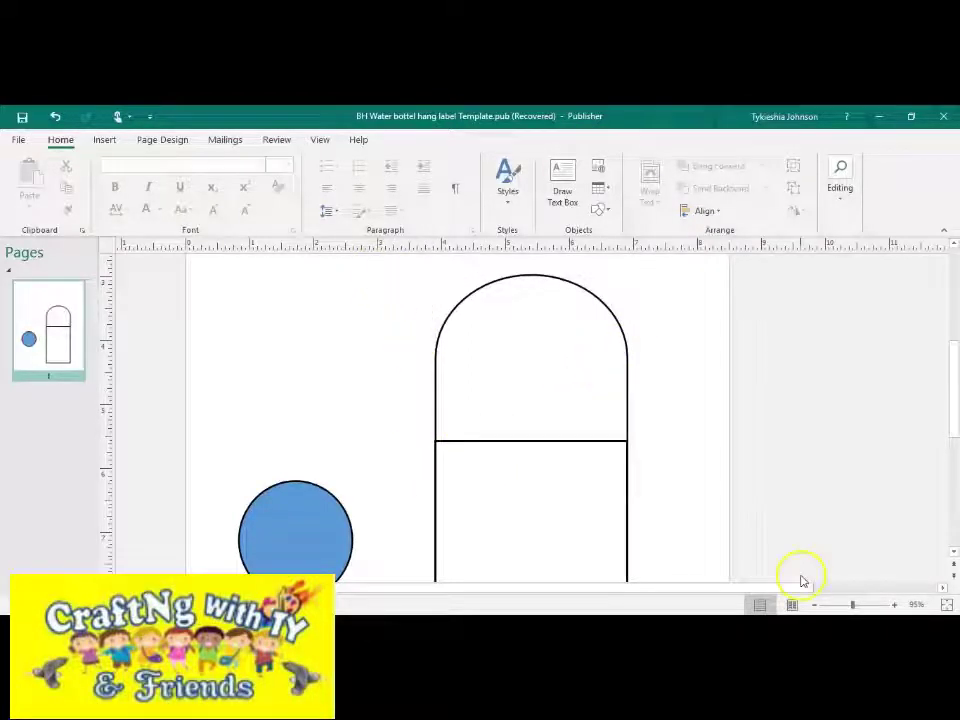
# Select the arch and the rectangle together and align them along their right edges.
pyautogui.click(836, 605)
pyautogui.scroll(-1, 573, 424)
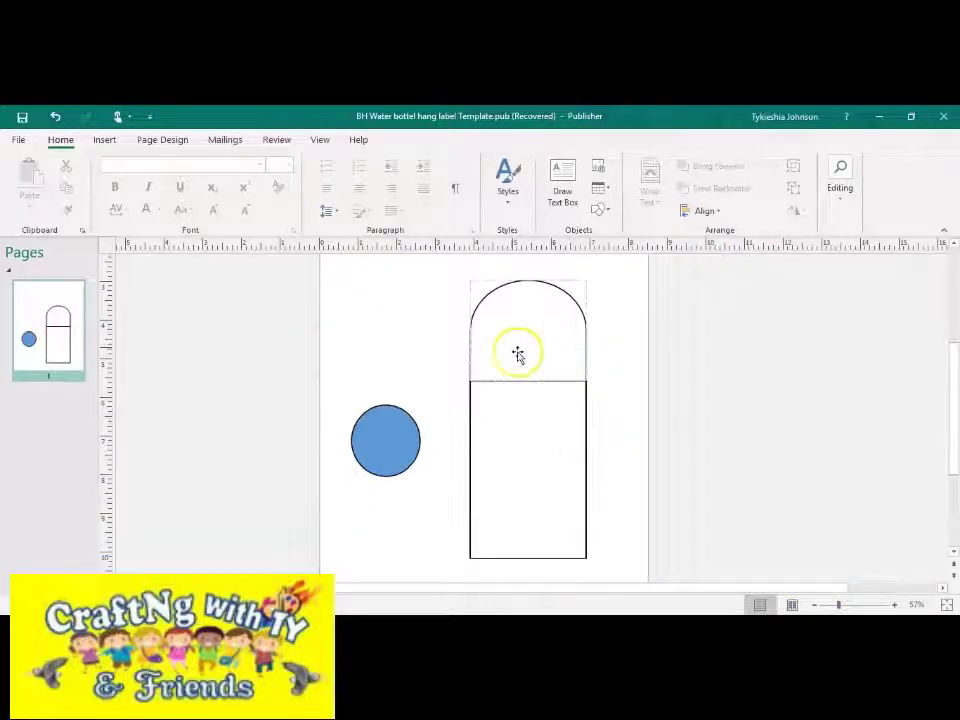
pyautogui.moveTo(674, 557)
pyautogui.mouseDown()
pyautogui.moveTo(666, 579)
pyautogui.moveTo(664, 553)
pyautogui.mouseUp()
pyautogui.click(718, 212)
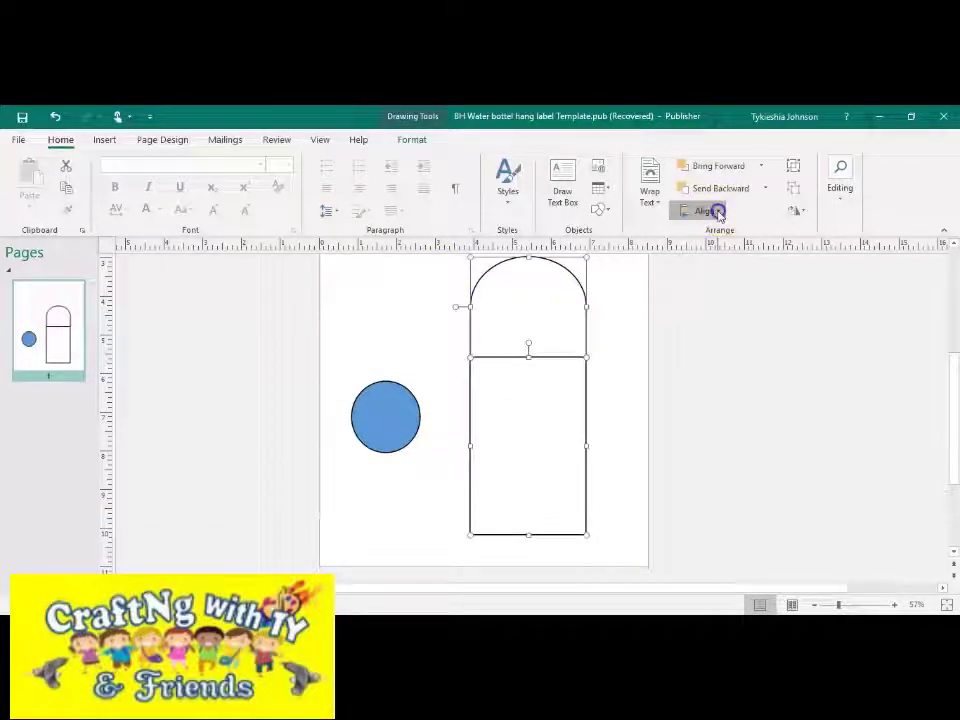
pyautogui.click(722, 266)
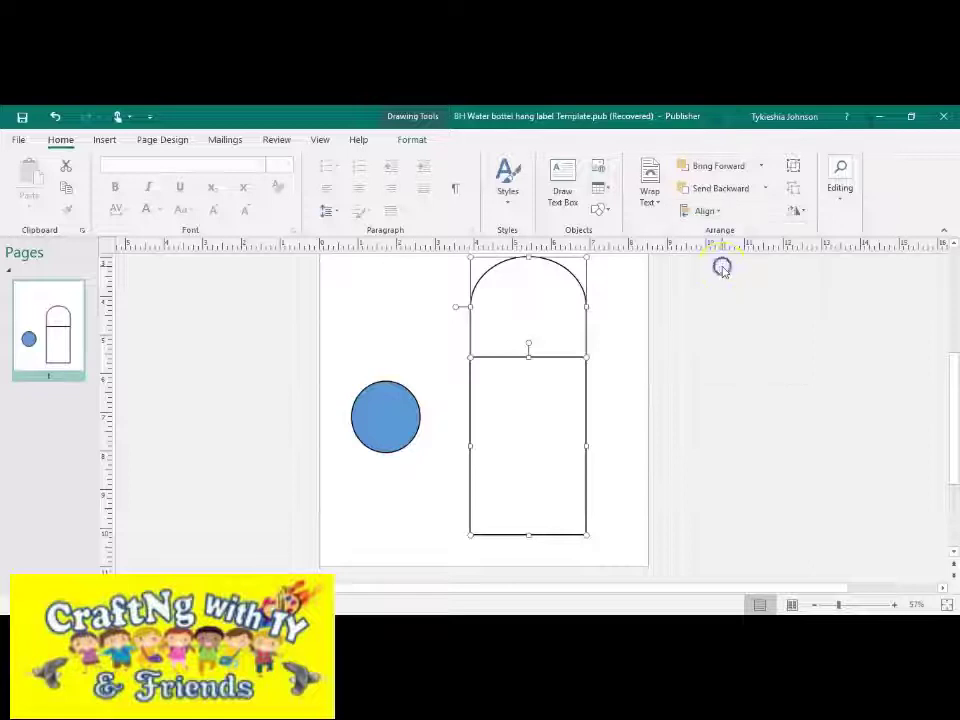
pyautogui.click(608, 440)
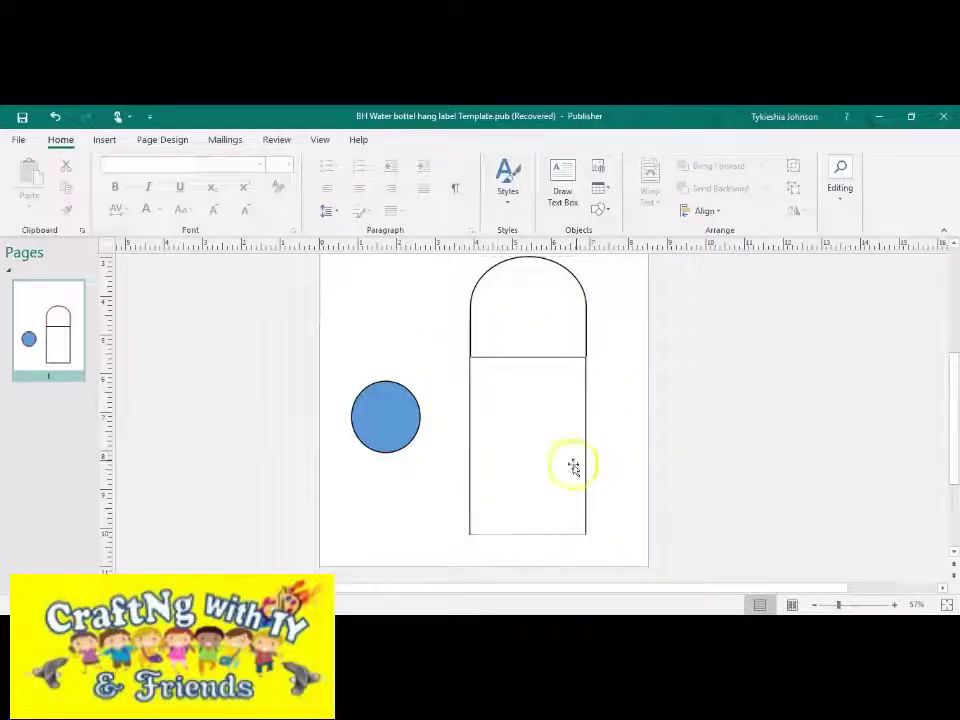
# Remove the circle's fill and place the circle inside the arch, centred above the rectangle.
pyautogui.click(397, 428)
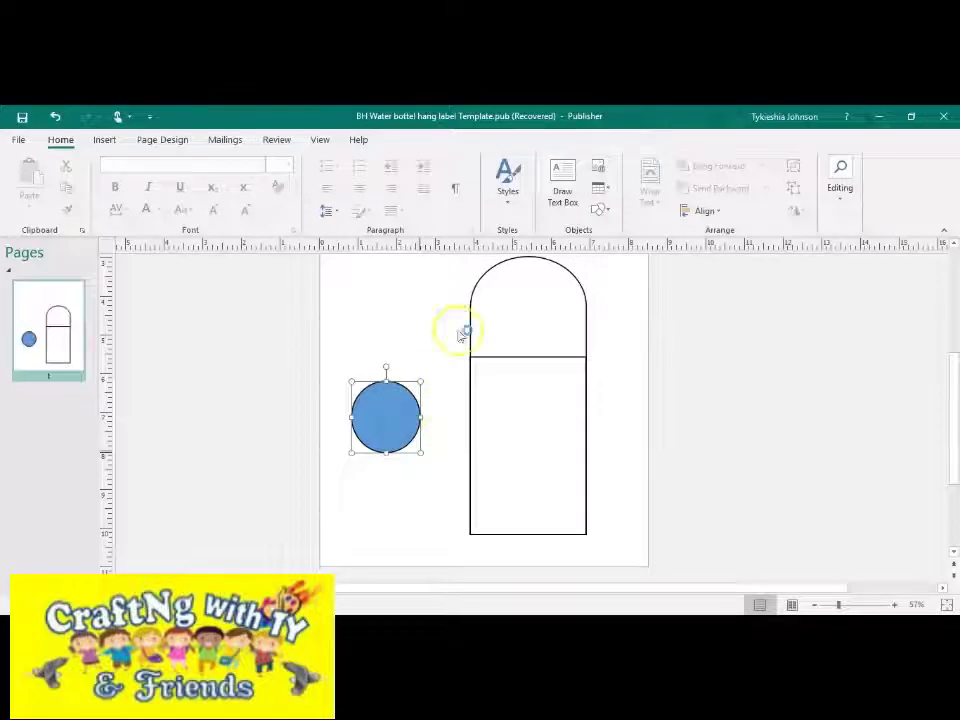
pyautogui.click(408, 140)
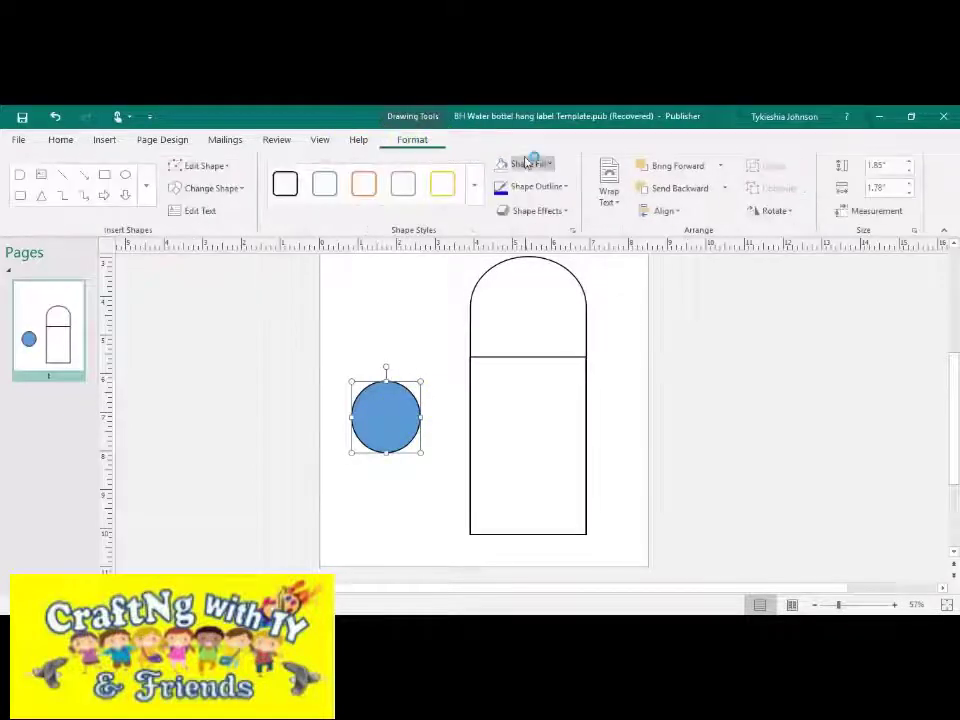
pyautogui.click(499, 164)
pyautogui.moveTo(395, 425); pyautogui.dragTo(536, 323)
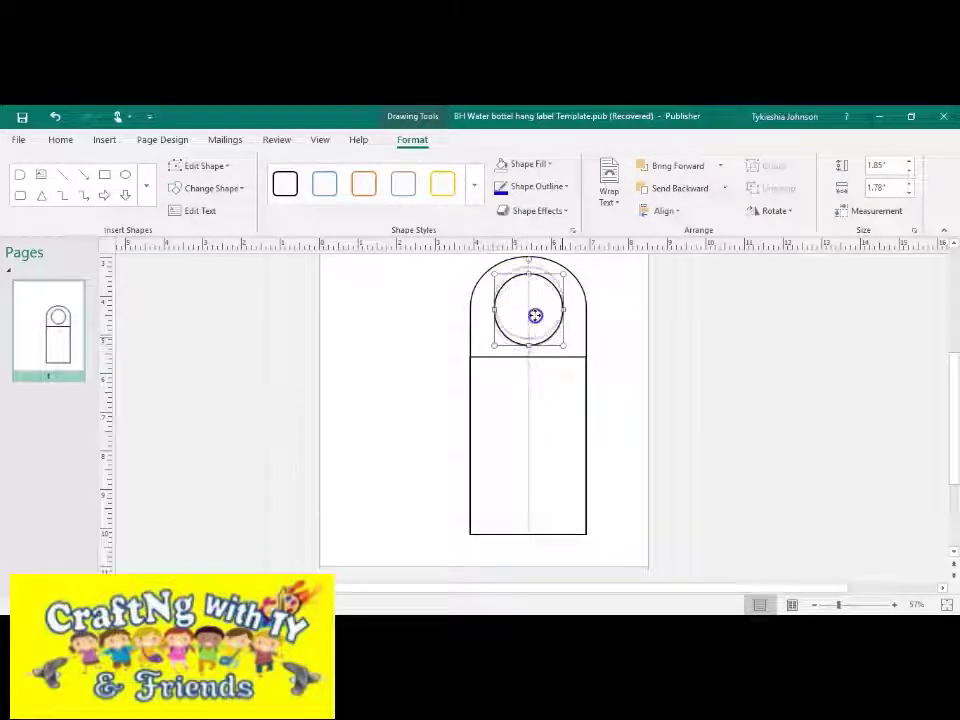
pyautogui.click(594, 338)
# Select the circle and the arch together and apply Align Center to them.
pyautogui.scroll(1, 603, 345)
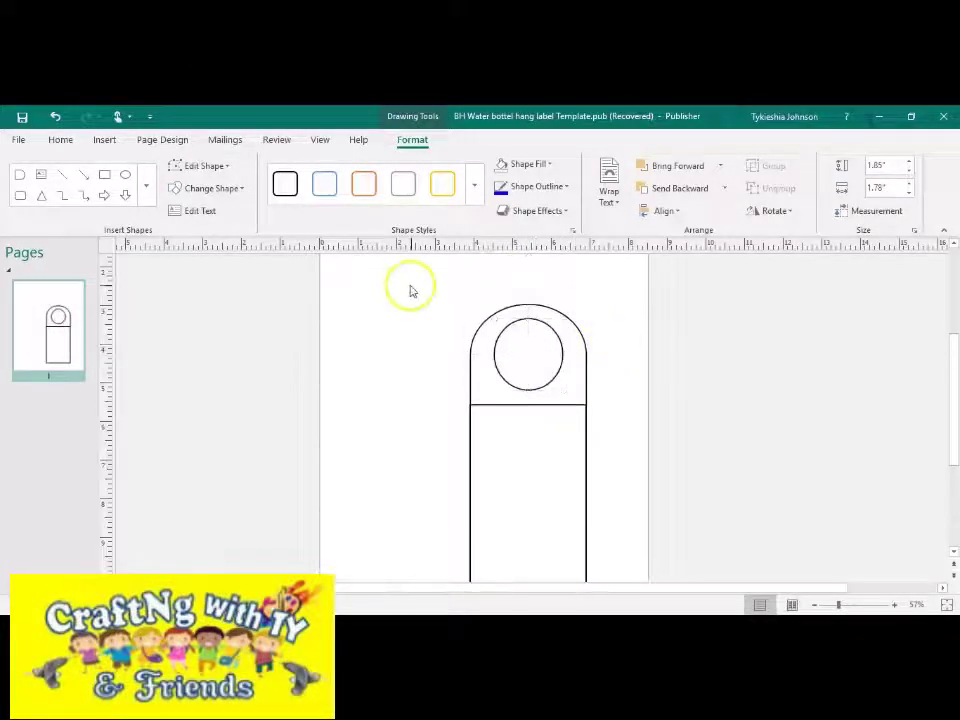
pyautogui.moveTo(414, 281); pyautogui.dragTo(615, 414)
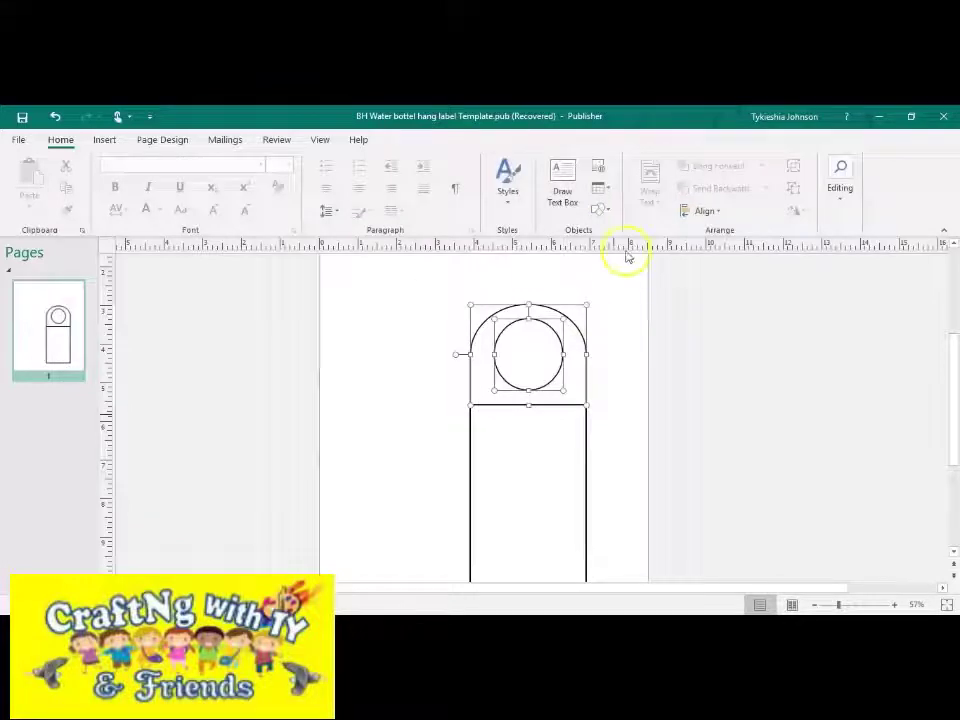
pyautogui.click(660, 213)
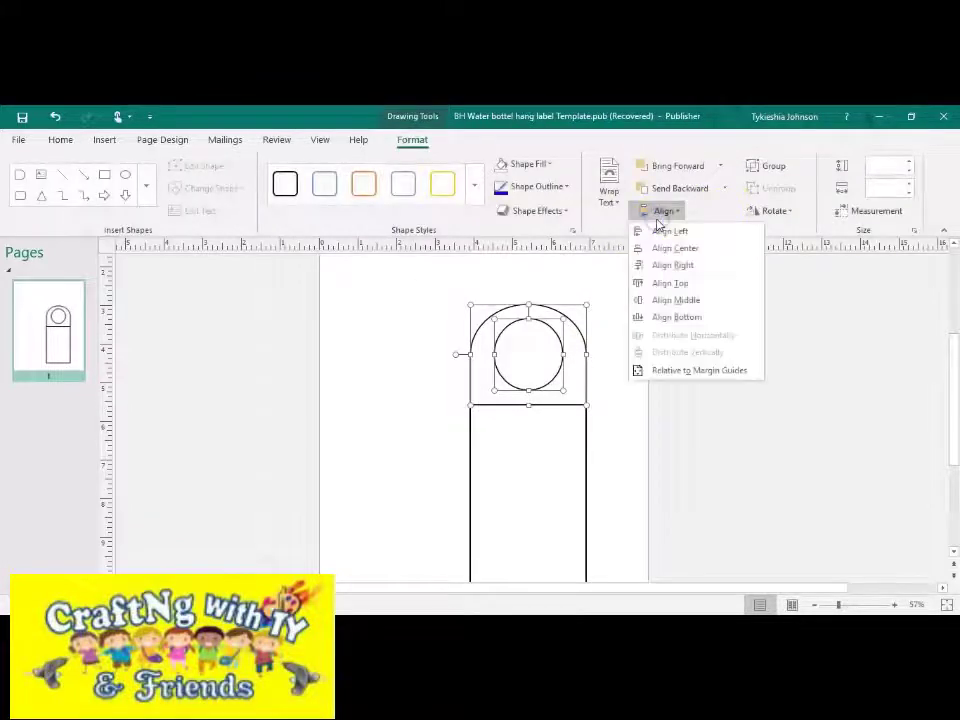
pyautogui.click(664, 248)
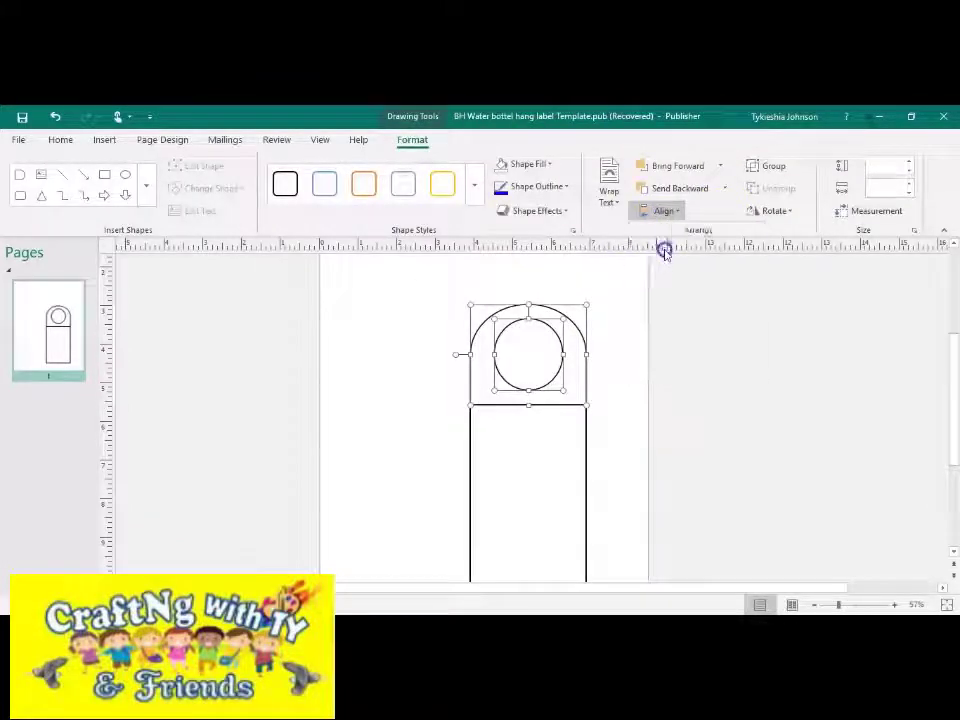
pyautogui.click(607, 350)
pyautogui.scroll(-2, 540, 372)
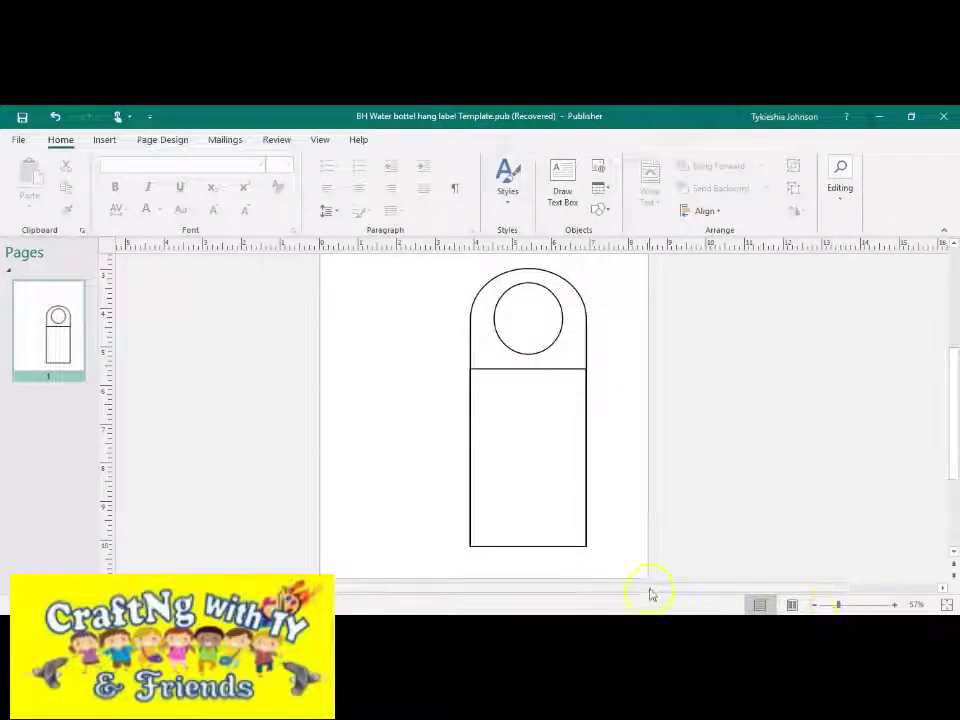
# Save the publication as "BH Water bottel hang label Template" in the "BH publishers template - Copy" folder, replacing the existing file.
pyautogui.moveTo(651, 594); pyautogui.dragTo(698, 587)
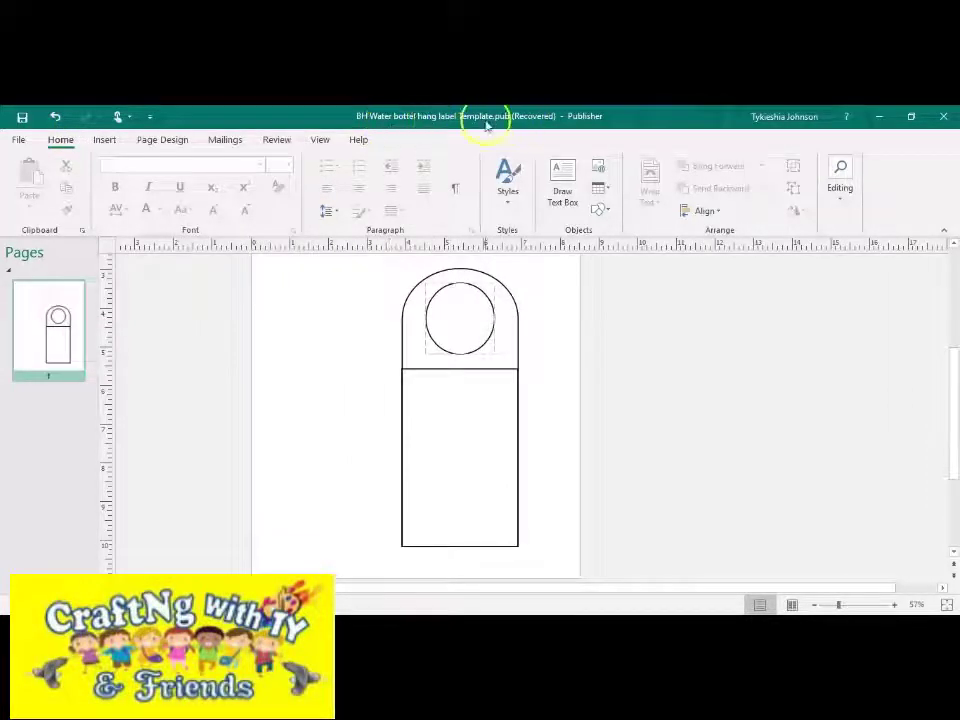
pyautogui.click(21, 140)
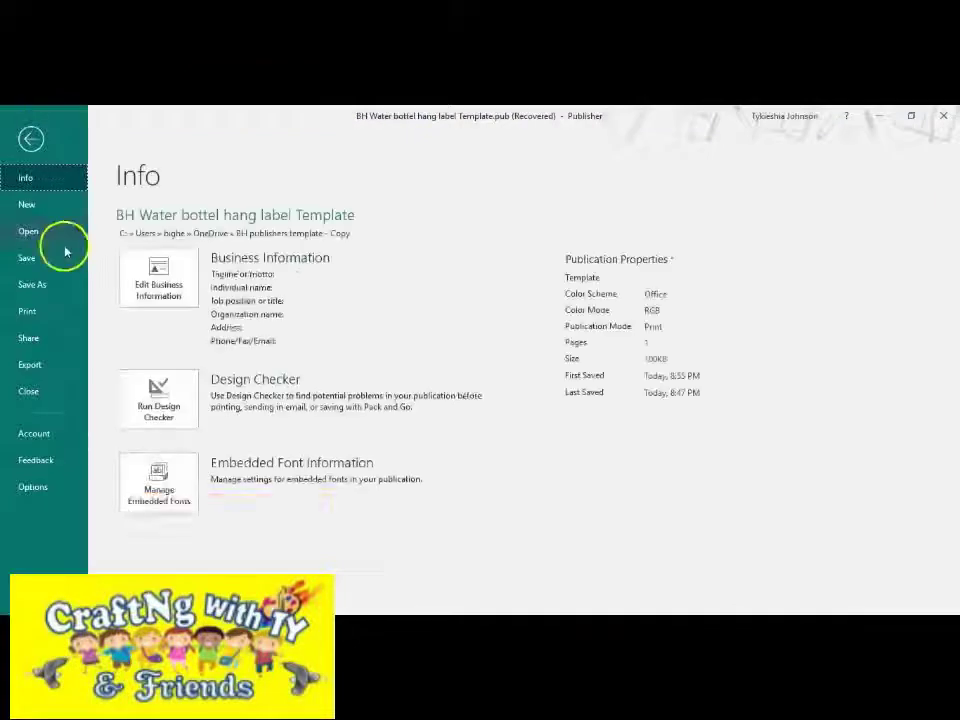
pyautogui.click(45, 280)
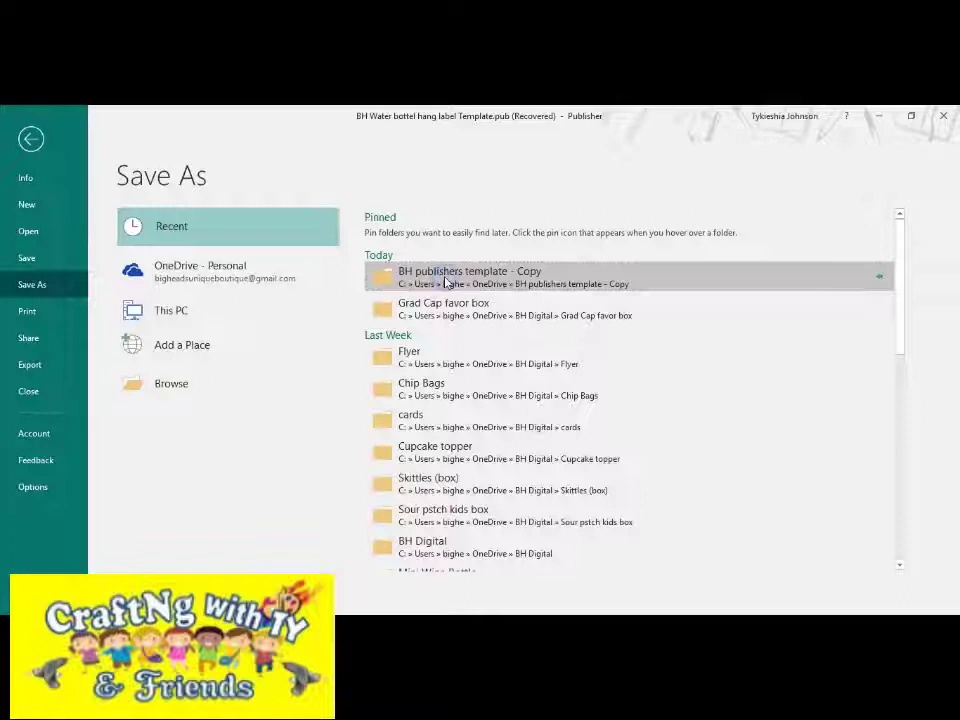
pyautogui.click(446, 280)
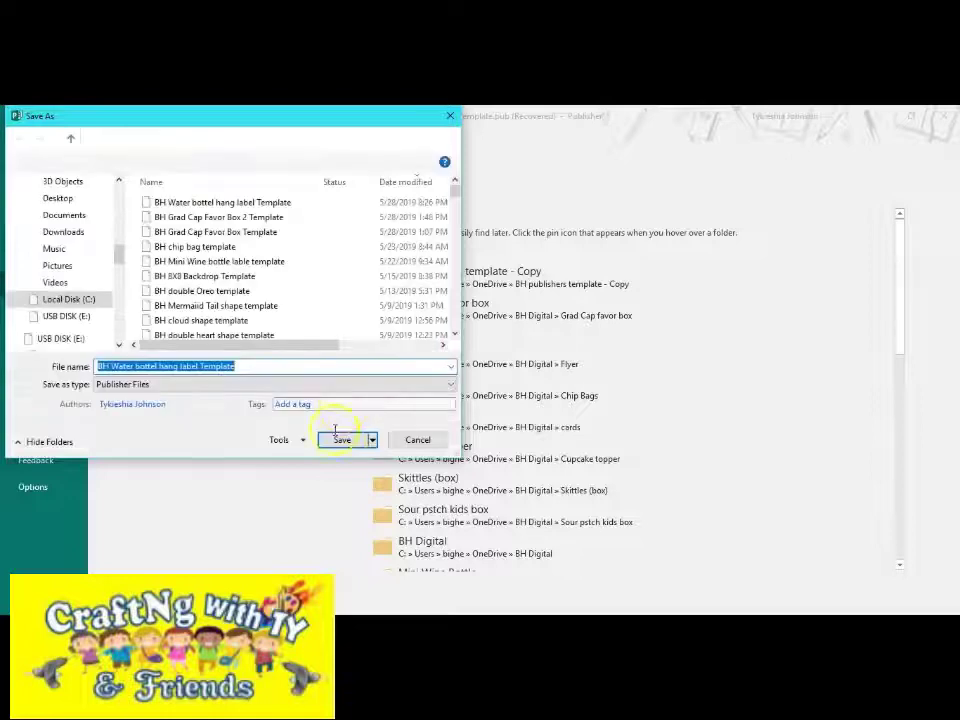
pyautogui.click(341, 440)
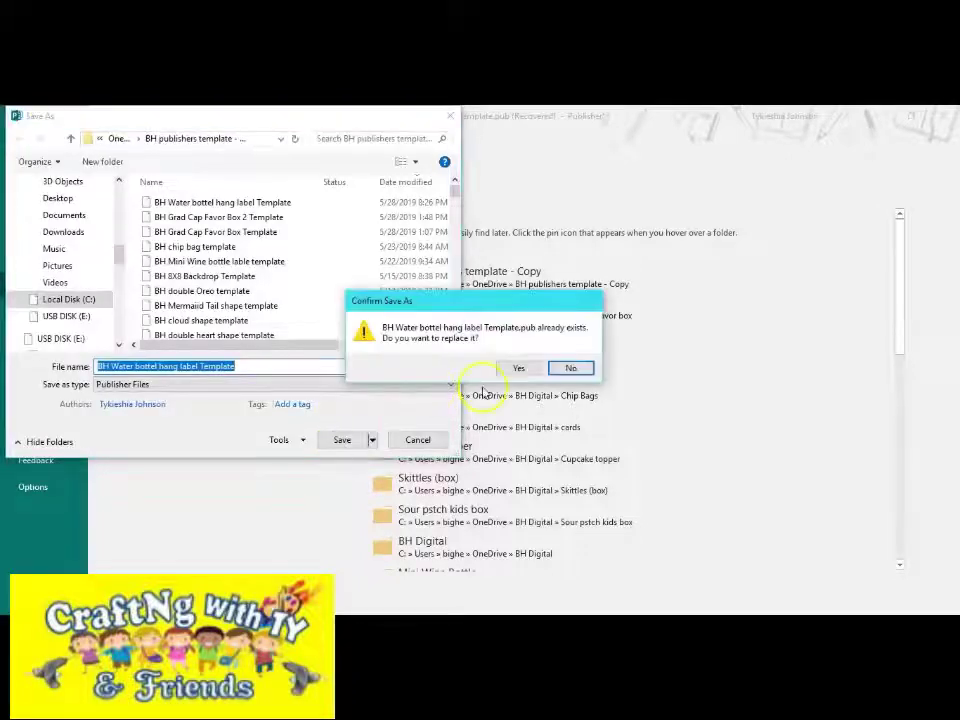
pyautogui.click(514, 369)
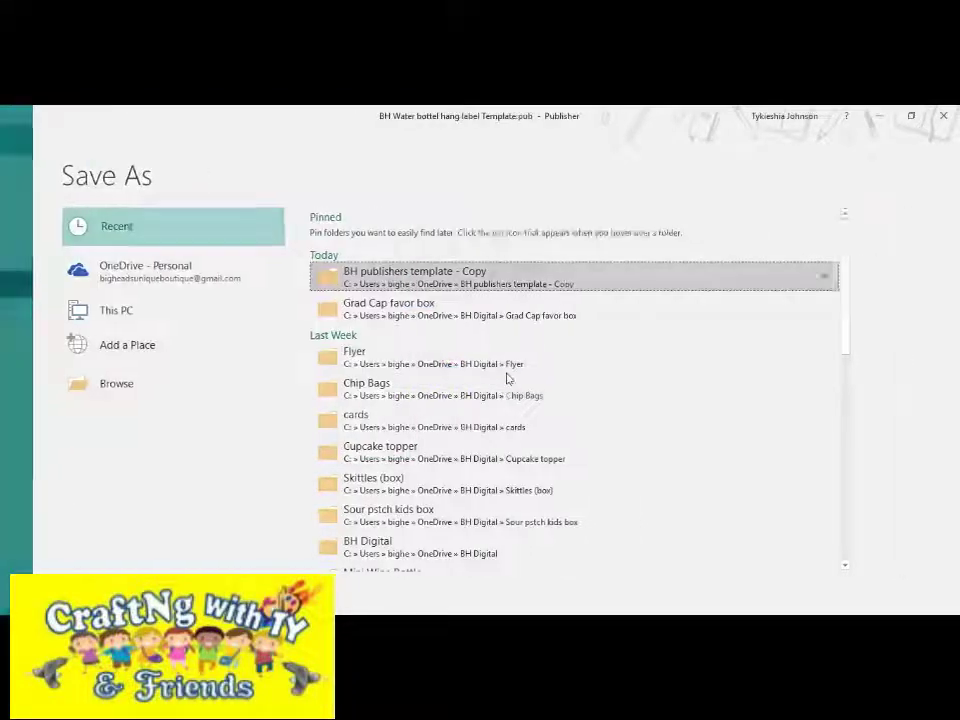
# Fill the rectangle with the "red glitter" picture, found by searching the png folder for "red".
pyautogui.click(424, 424)
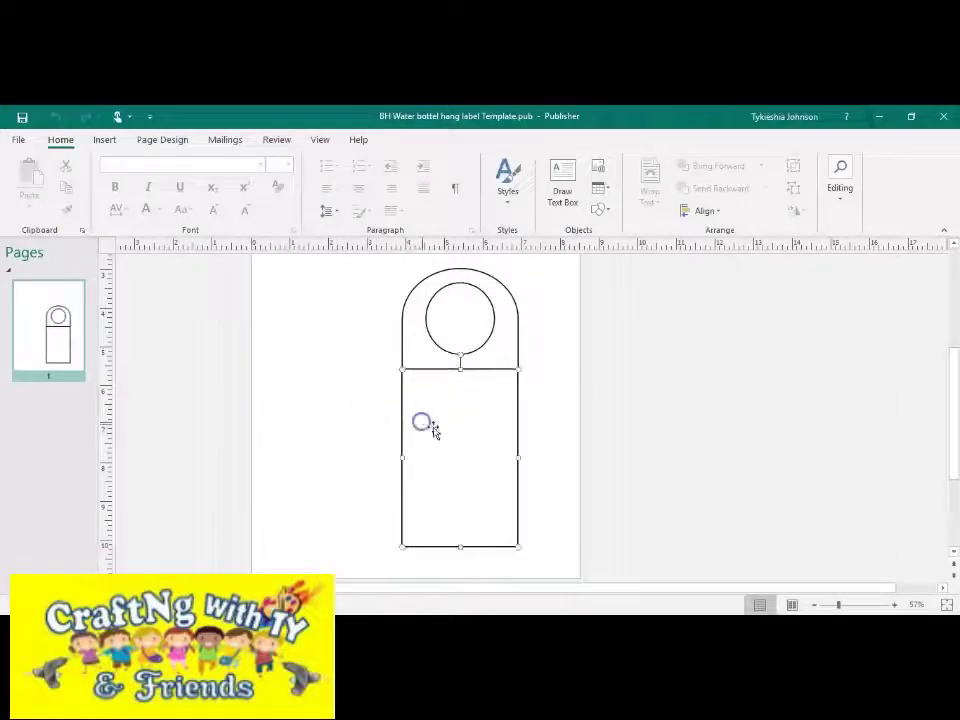
pyautogui.click(447, 441)
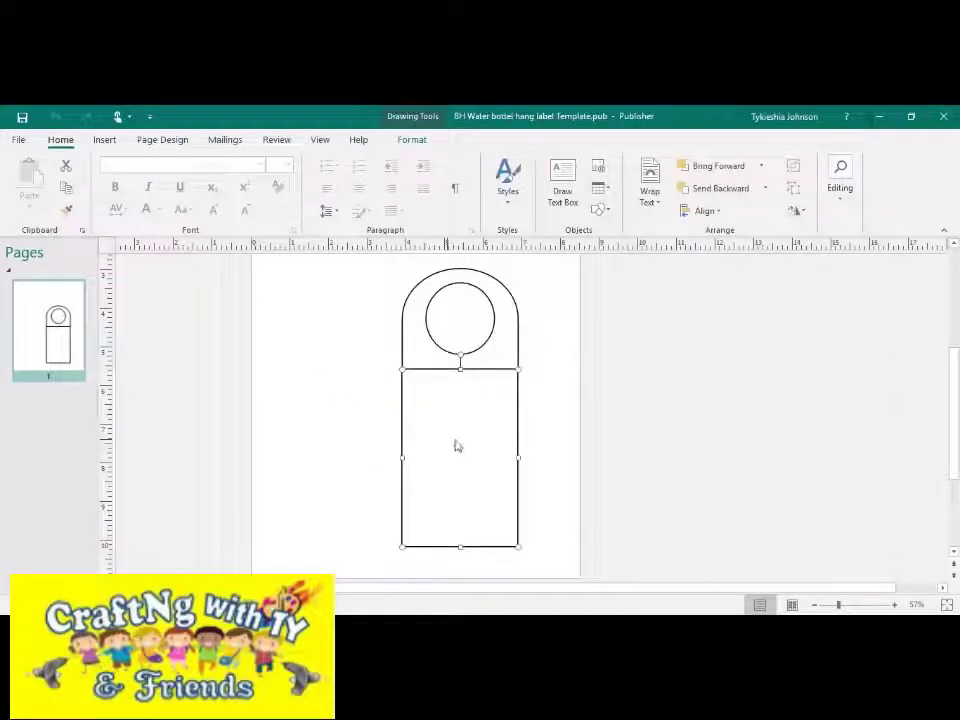
pyautogui.rightClick(456, 443)
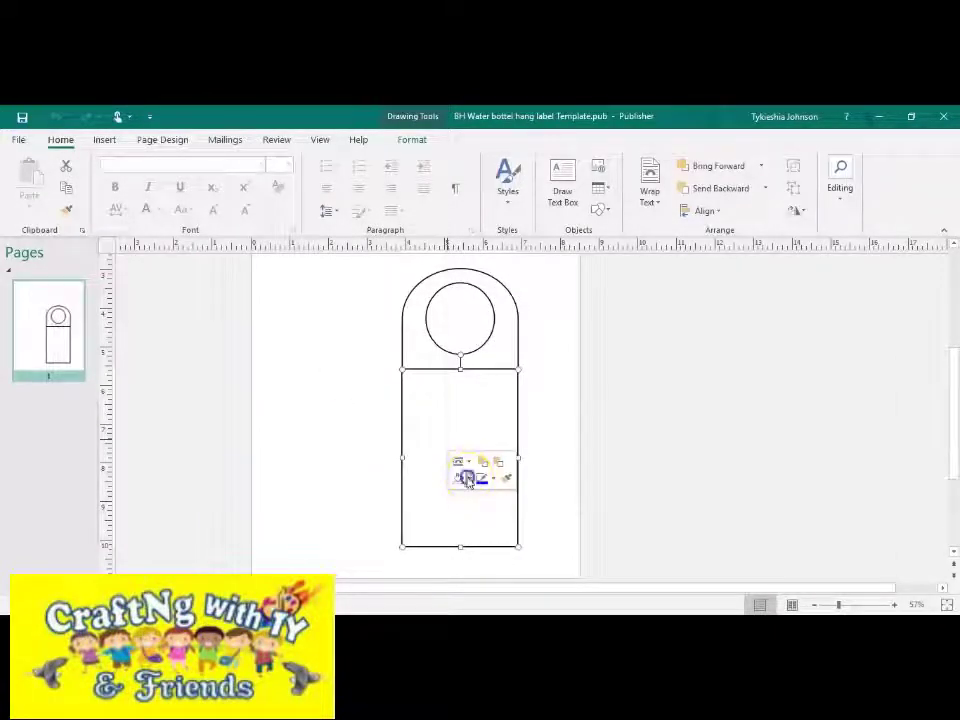
pyautogui.click(464, 477)
pyautogui.click(490, 410)
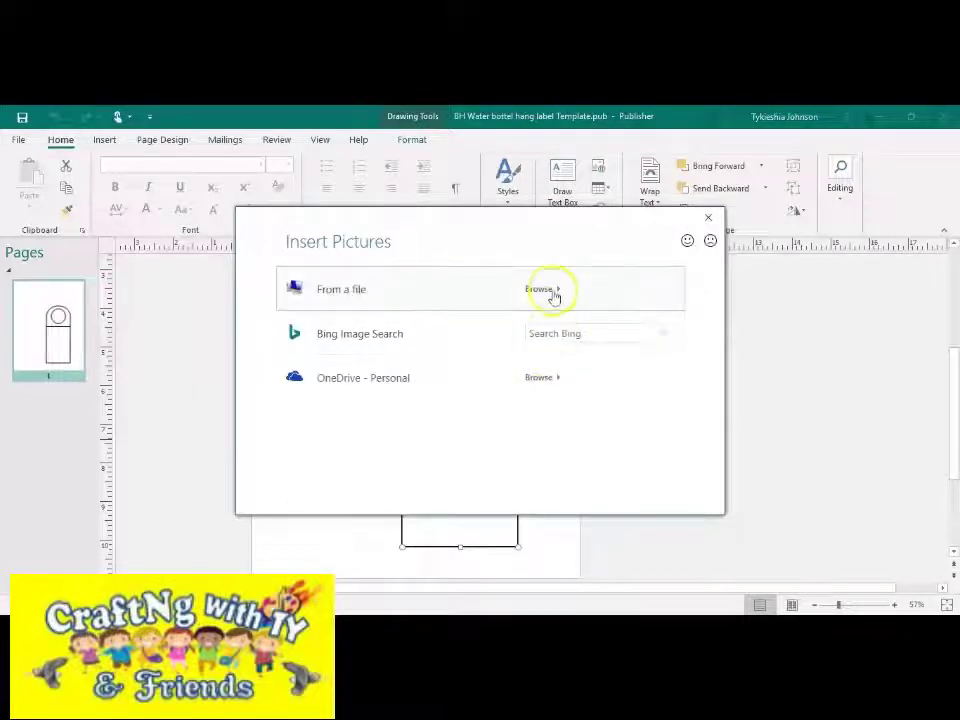
pyautogui.click(553, 290)
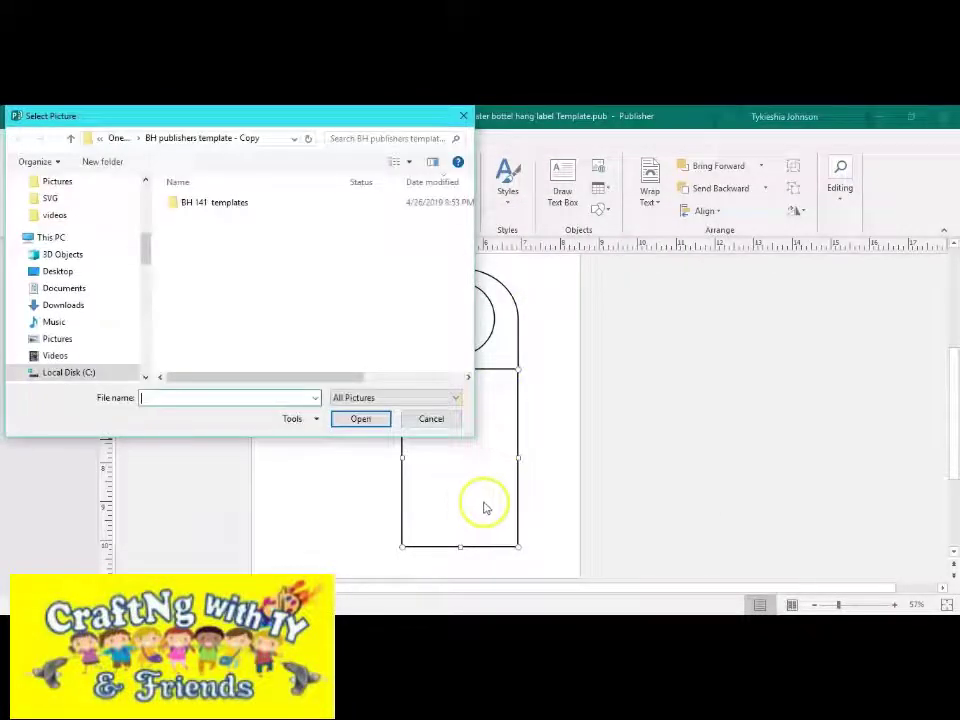
pyautogui.scroll(3, 55, 240)
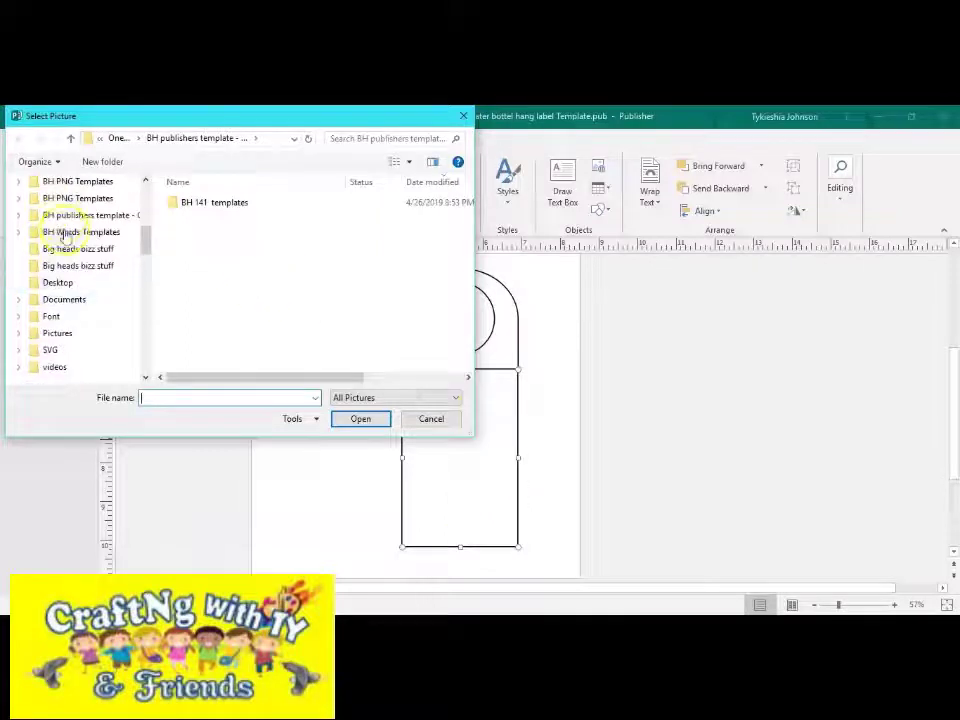
pyautogui.scroll(5, 85, 215)
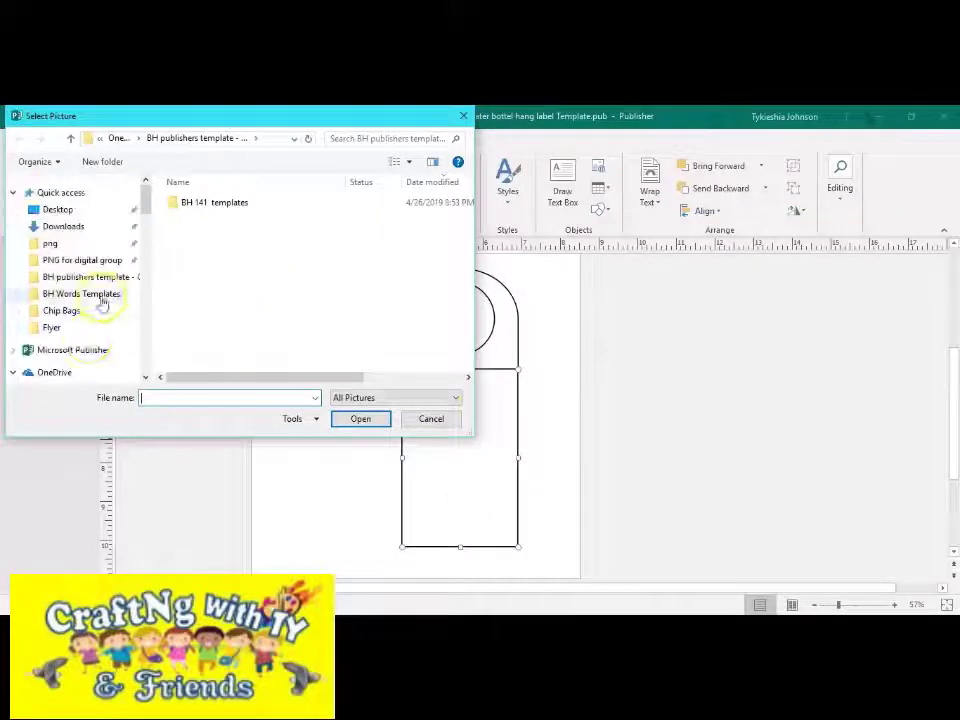
pyautogui.click(116, 246)
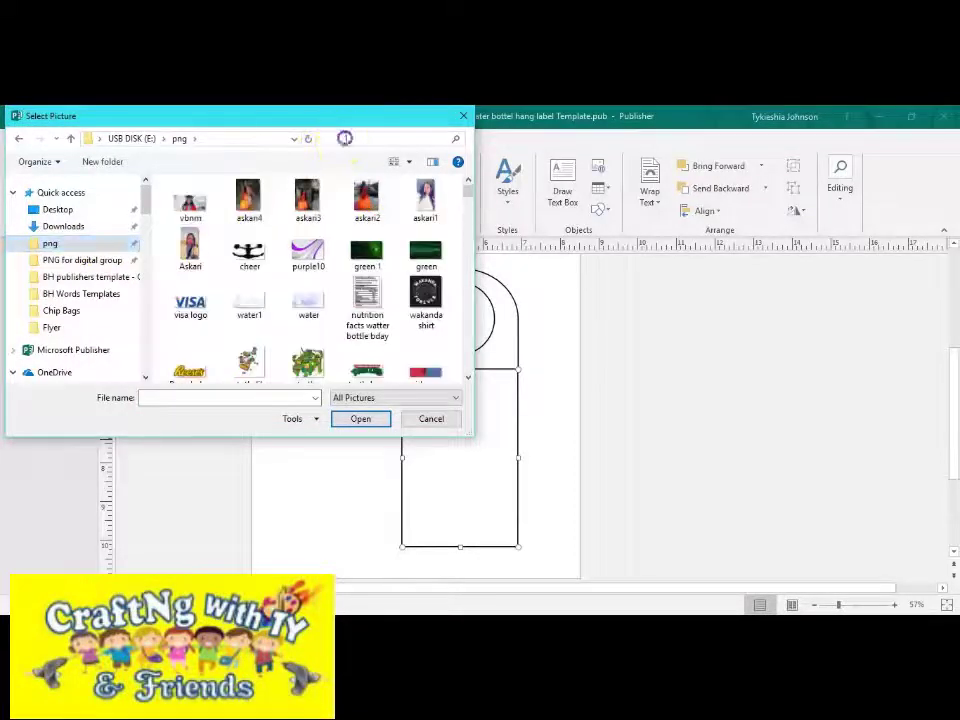
pyautogui.write('red')
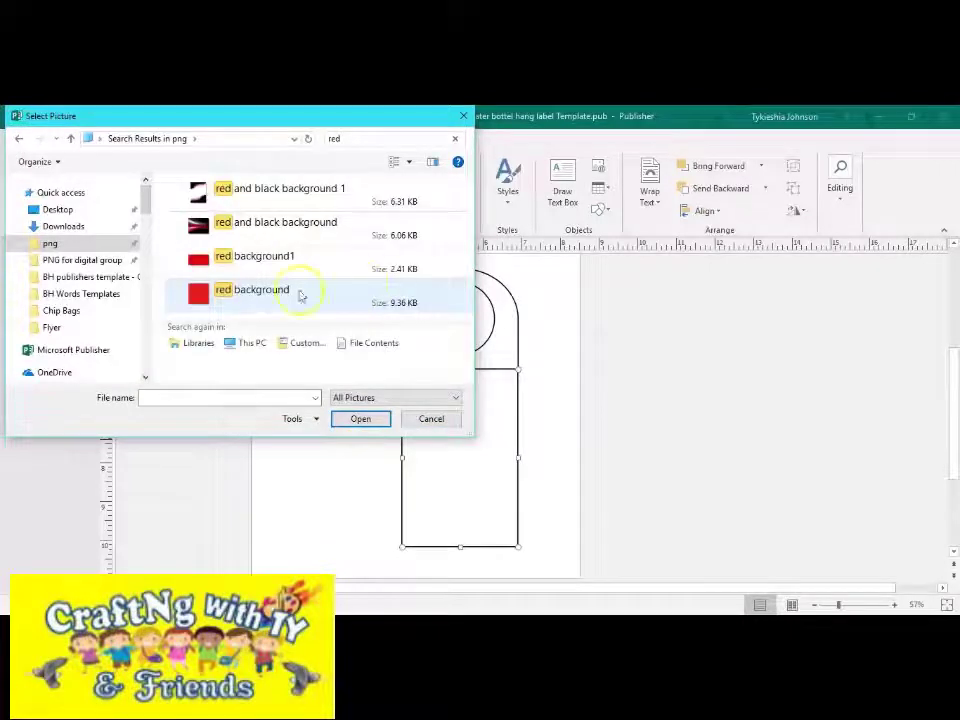
pyautogui.scroll(-3, 223, 364)
pyautogui.doubleClick(223, 362)
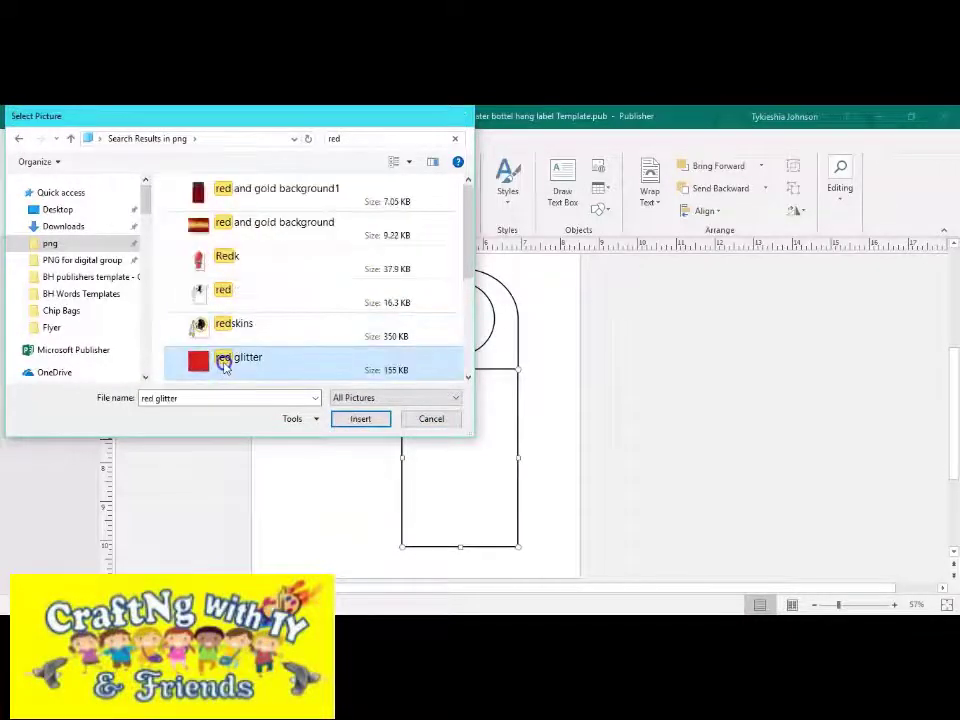
pyautogui.rightClick(461, 493)
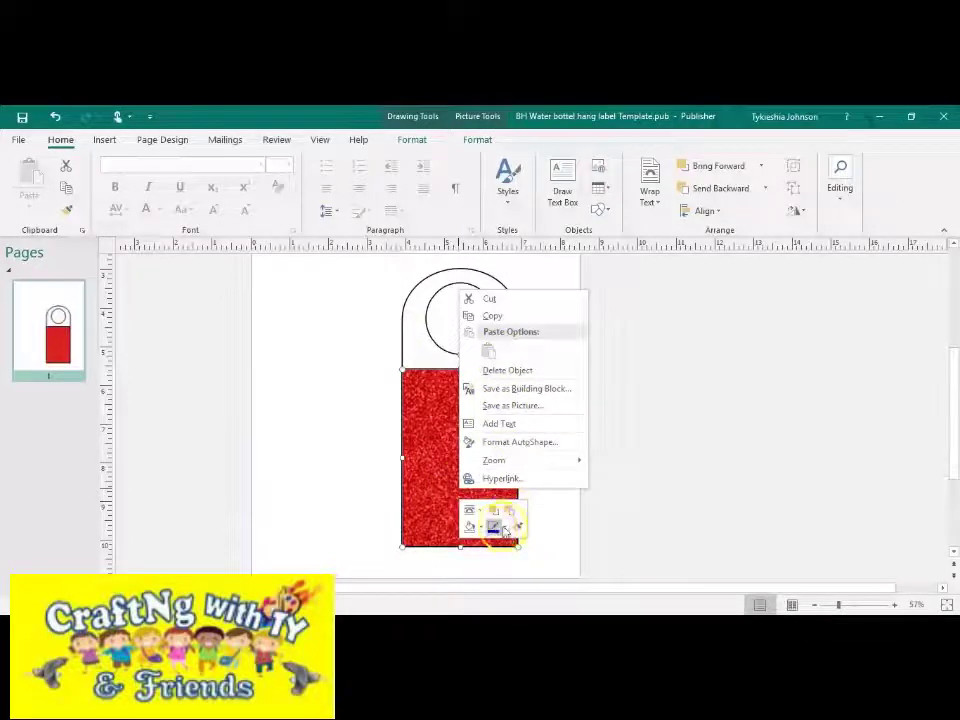
pyautogui.click(482, 527)
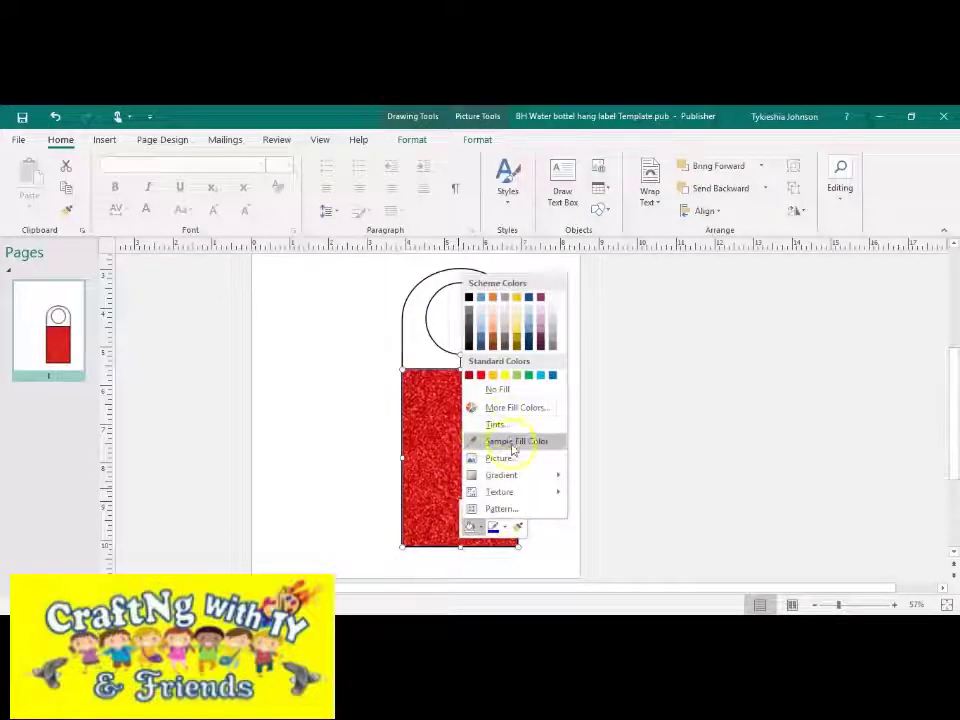
pyautogui.click(505, 441)
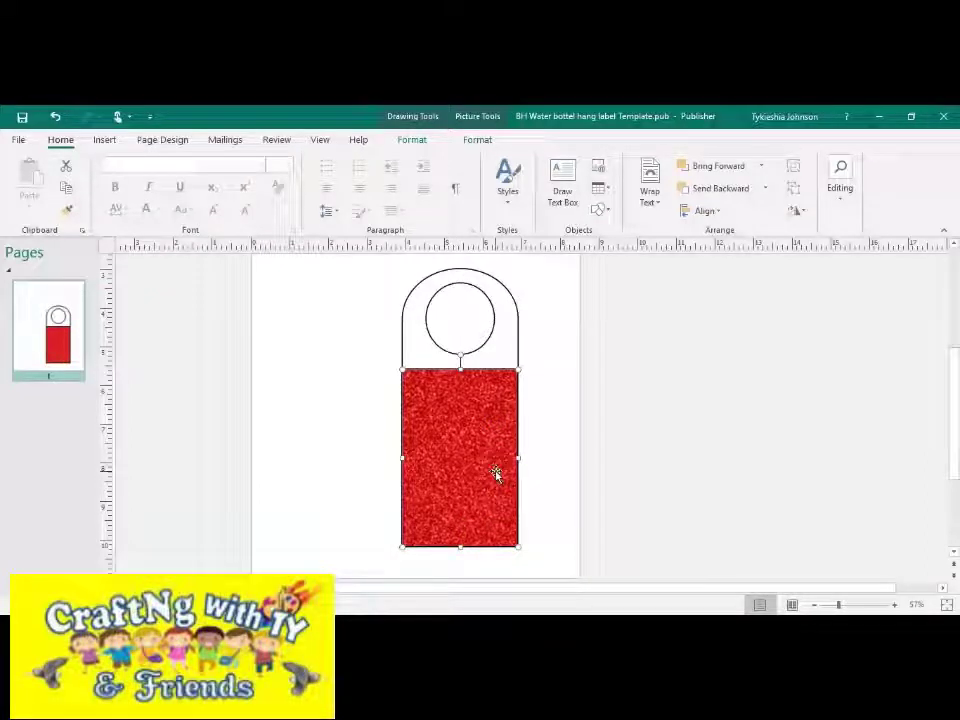
pyautogui.click(507, 513)
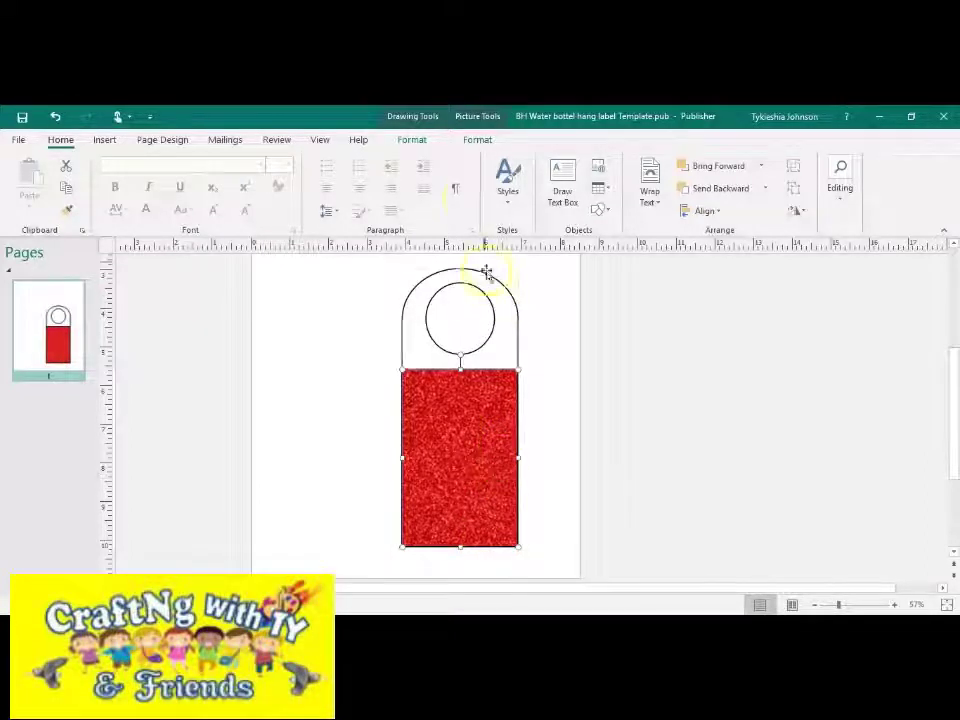
# Change the rectangle's picture fill to "red background", found by searching the png folder for "red".
pyautogui.rightClick(467, 476)
pyautogui.click(22, 140)
pyautogui.click(489, 509)
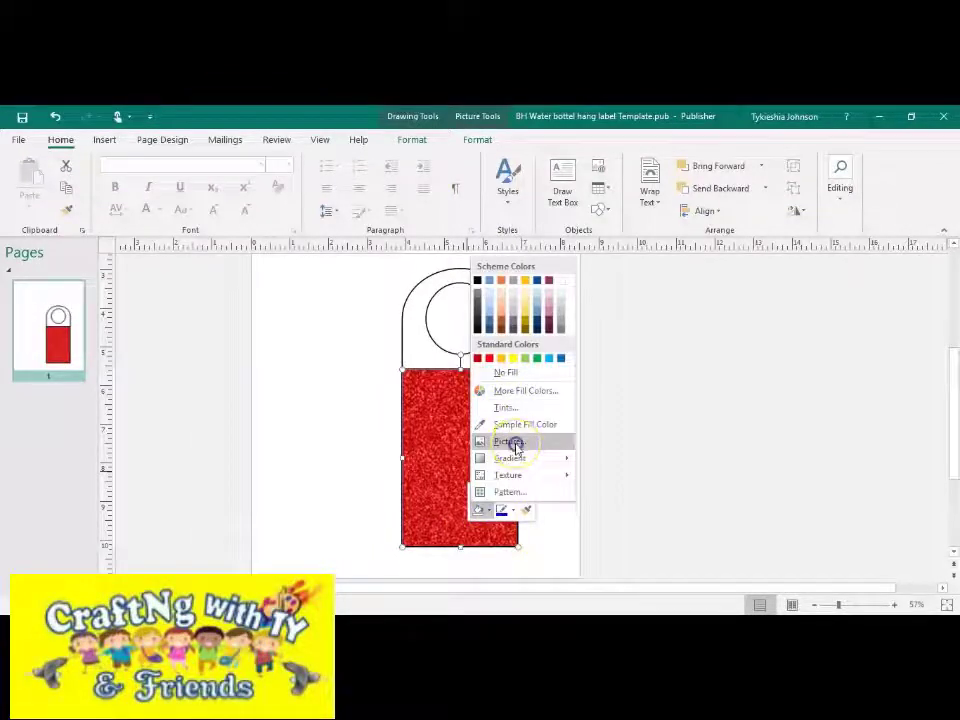
pyautogui.click(516, 447)
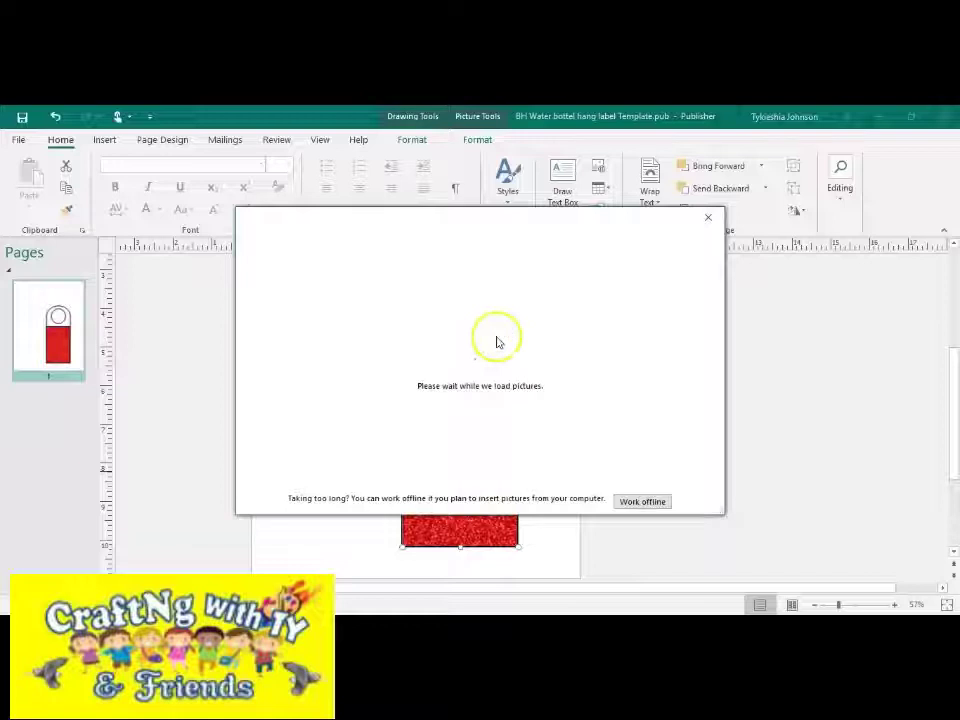
pyautogui.click(527, 290)
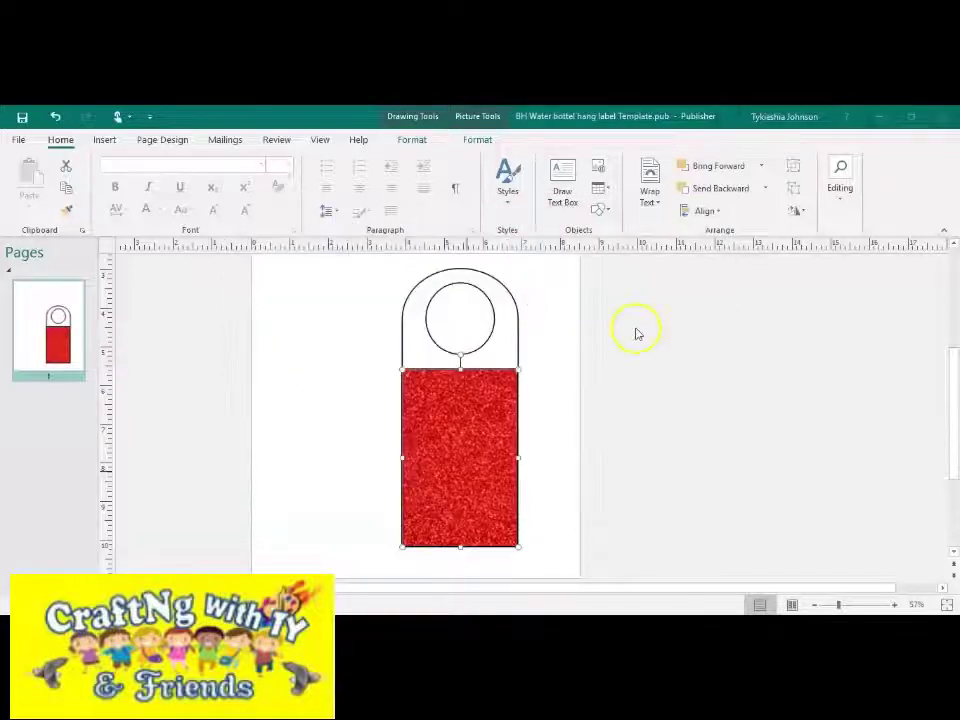
pyautogui.scroll(-5, 86, 246)
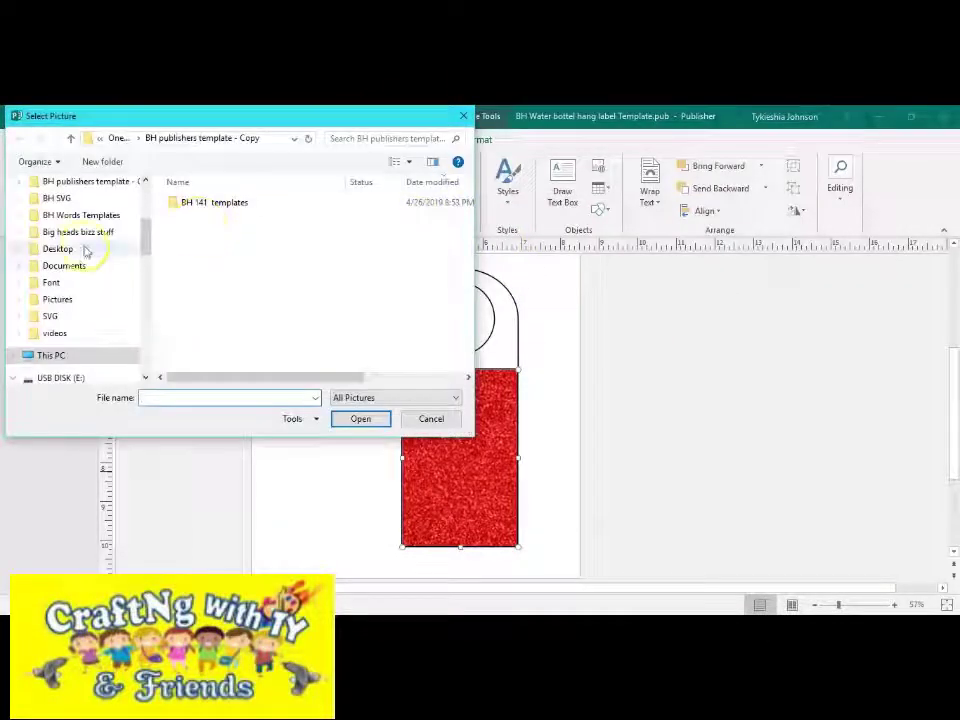
pyautogui.scroll(8, 96, 281)
pyautogui.scroll(-8, 107, 231)
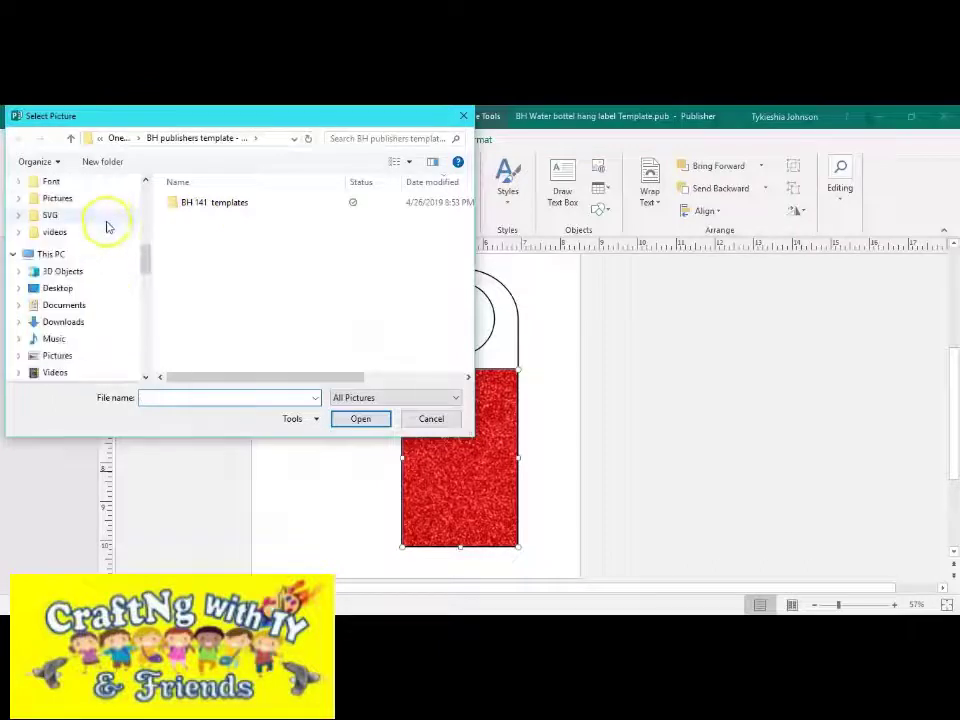
pyautogui.scroll(10, 100, 240)
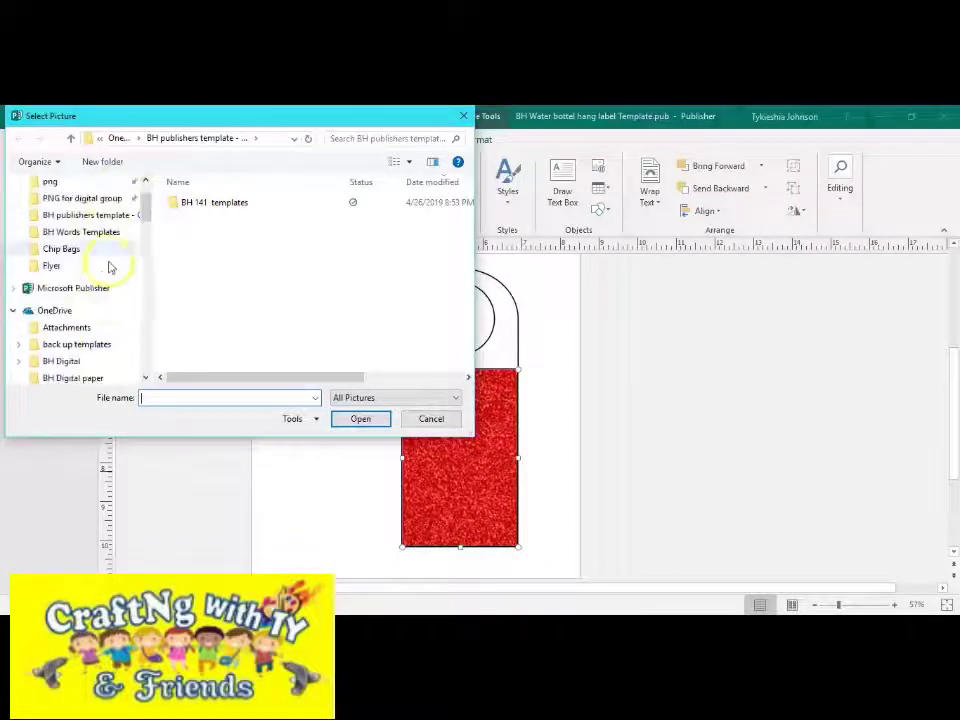
pyautogui.click(98, 244)
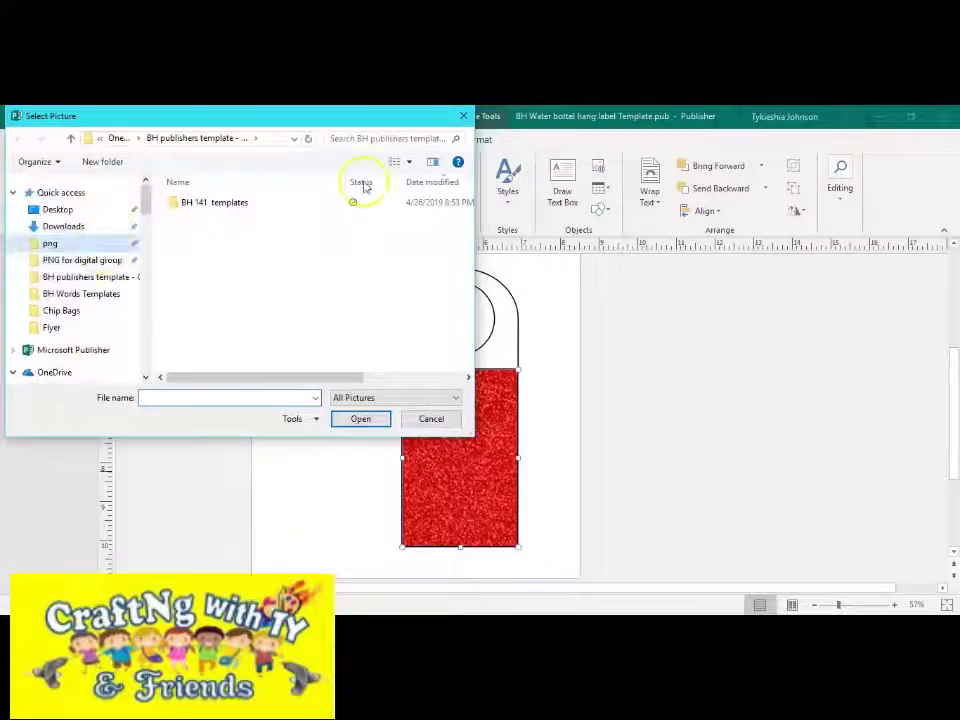
pyautogui.click(392, 137)
pyautogui.write('red')
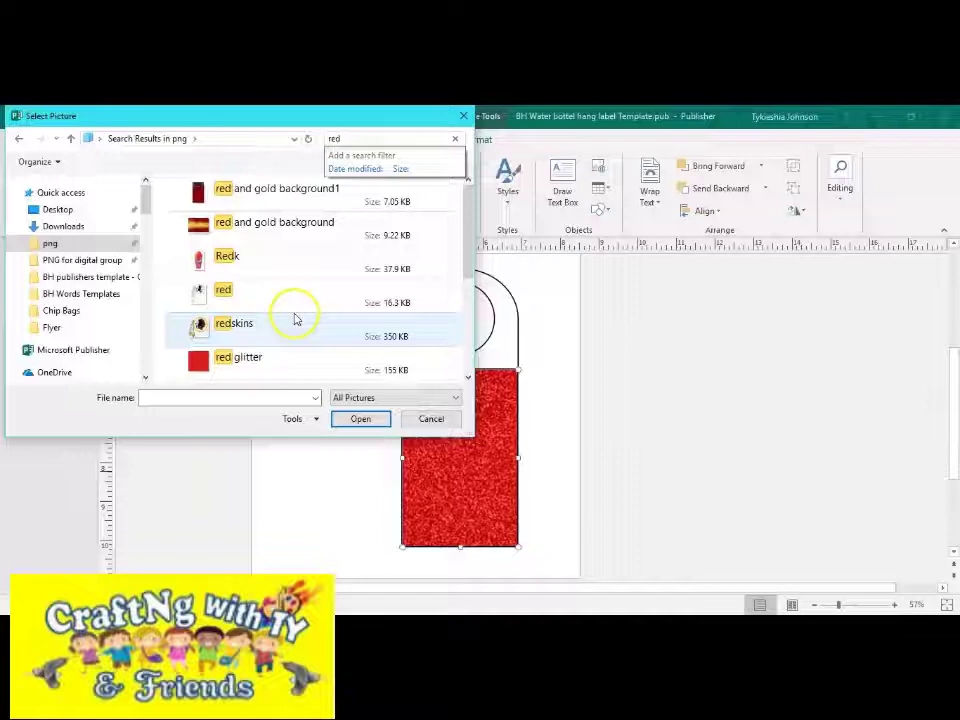
pyautogui.scroll(-3, 296, 319)
pyautogui.doubleClick(290, 297)
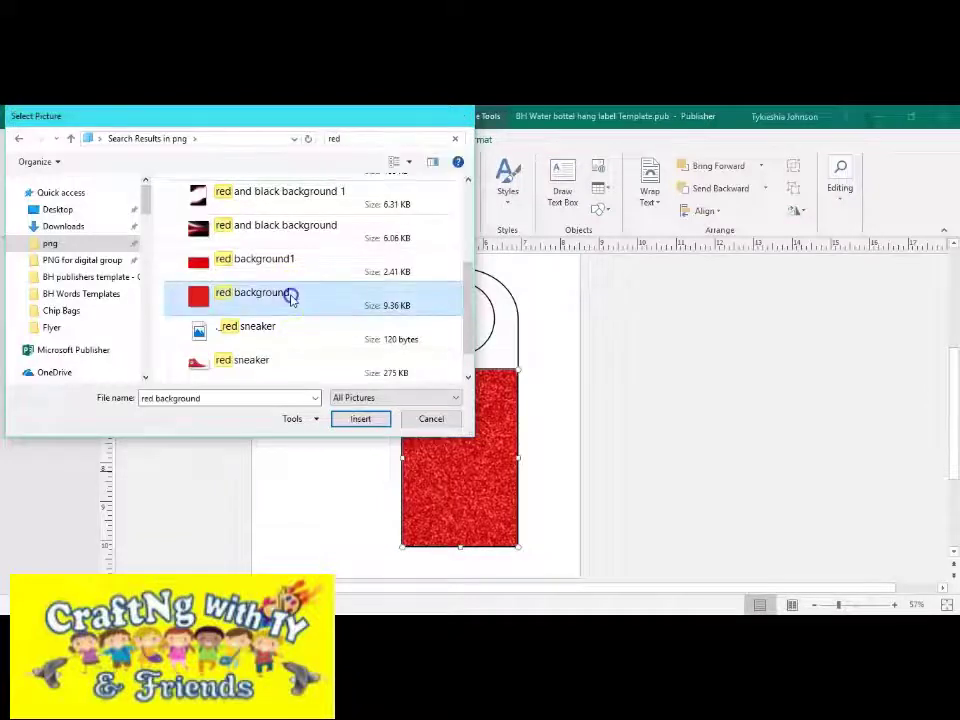
# Fill the arch with the "red background" picture, found by searching the png folder for "red".
pyautogui.click(422, 326)
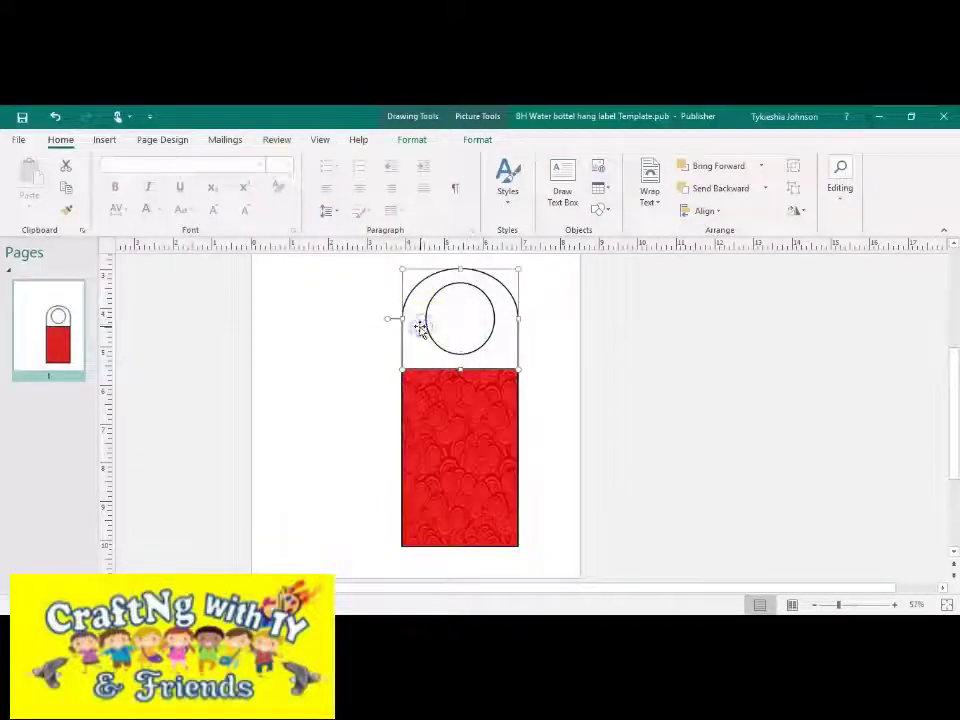
pyautogui.rightClick(420, 327)
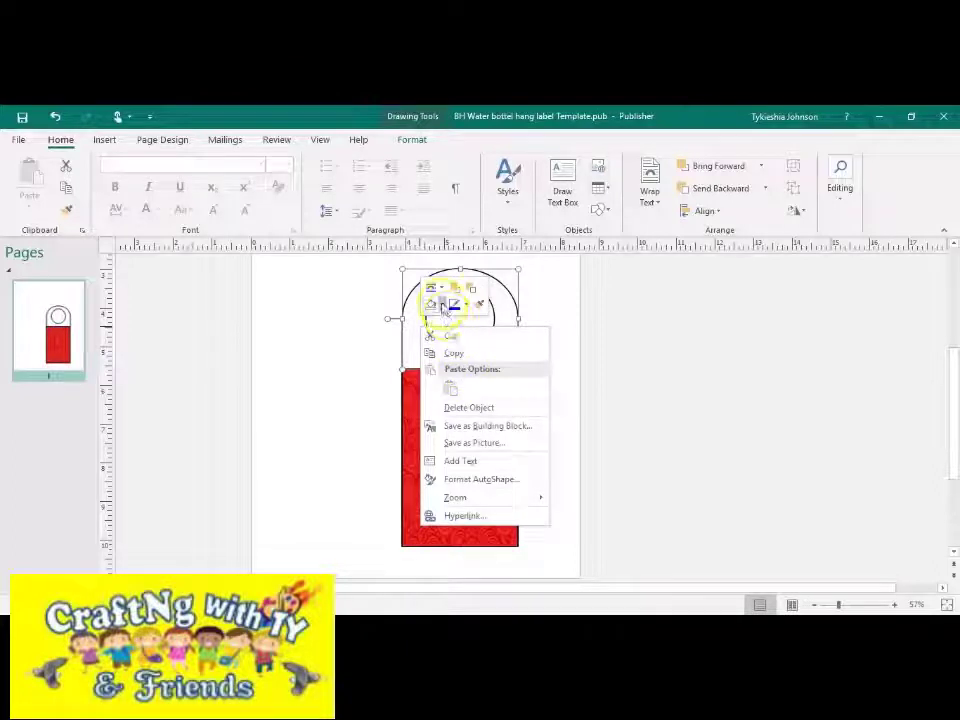
pyautogui.click(442, 305)
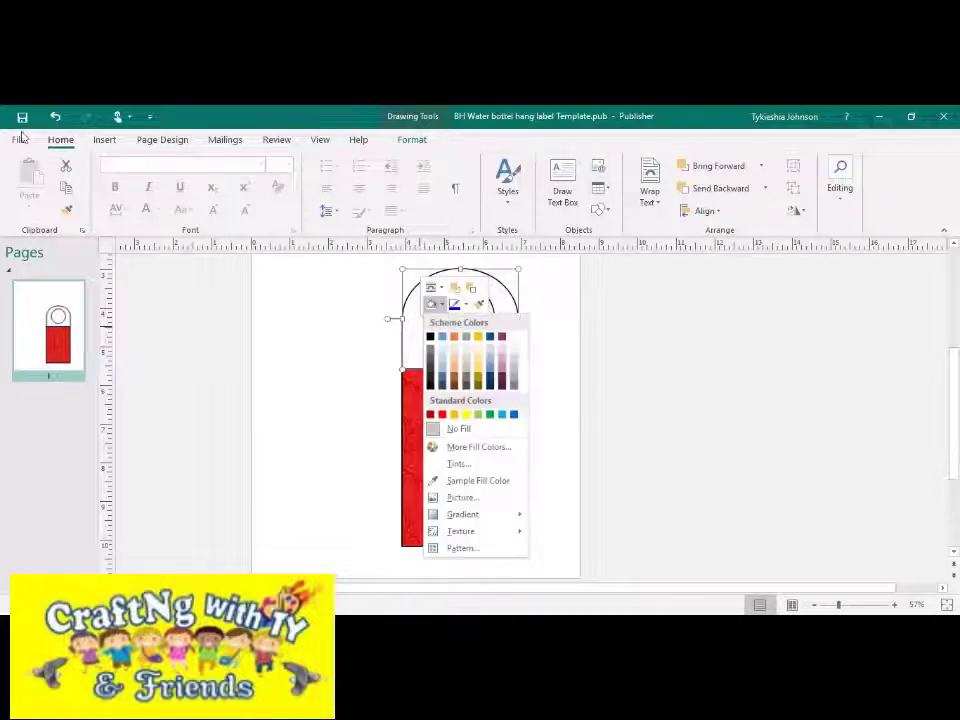
pyautogui.click(481, 507)
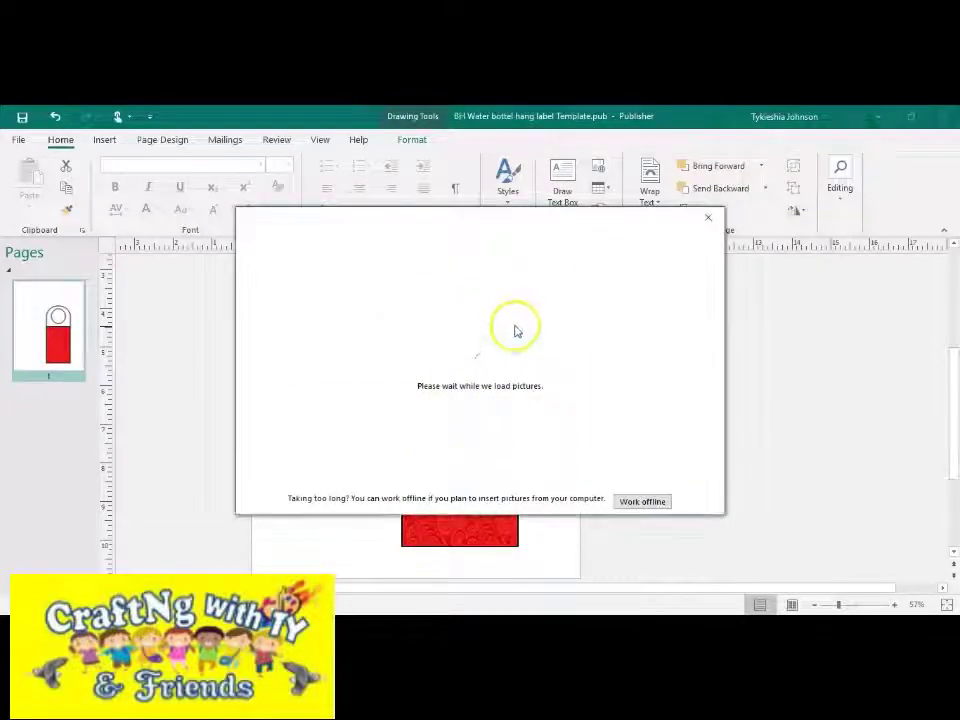
pyautogui.click(540, 296)
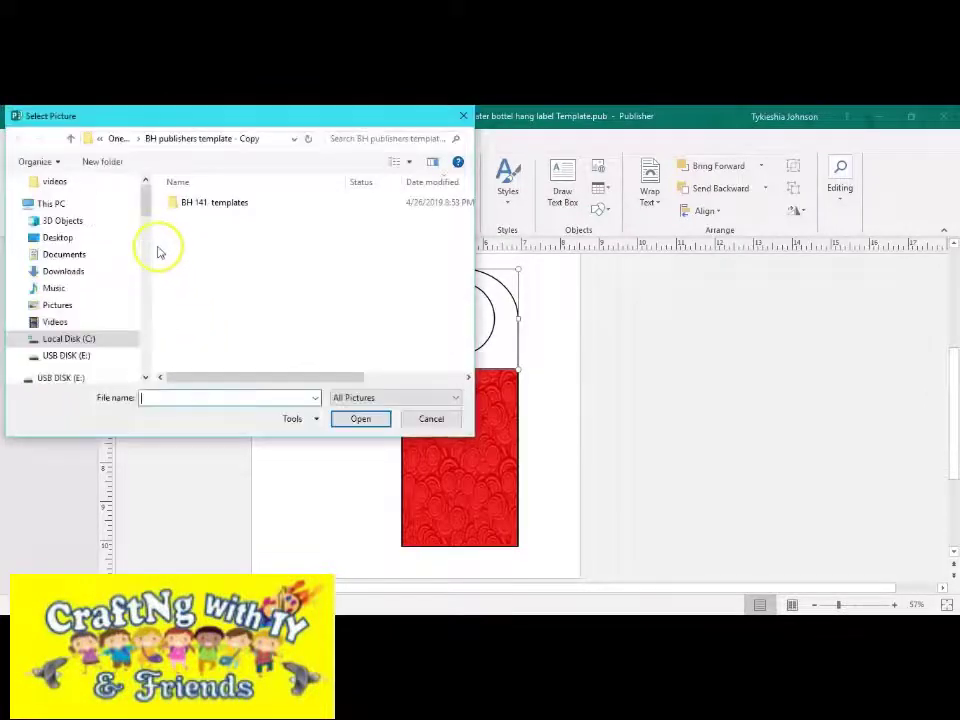
pyautogui.moveTo(150, 257); pyautogui.dragTo(158, 178)
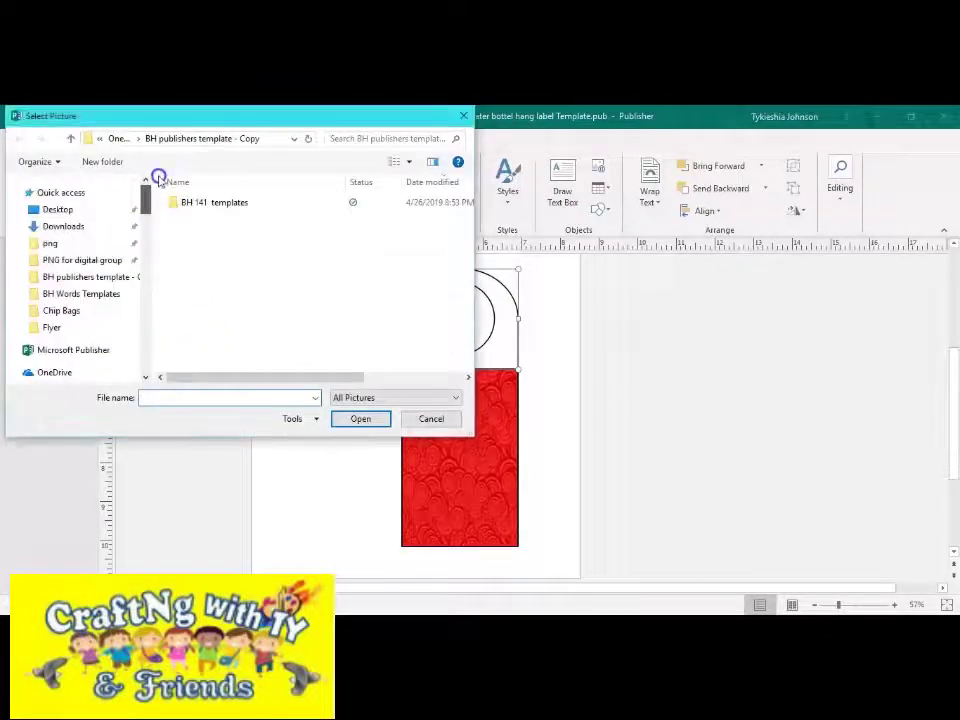
pyautogui.click(118, 243)
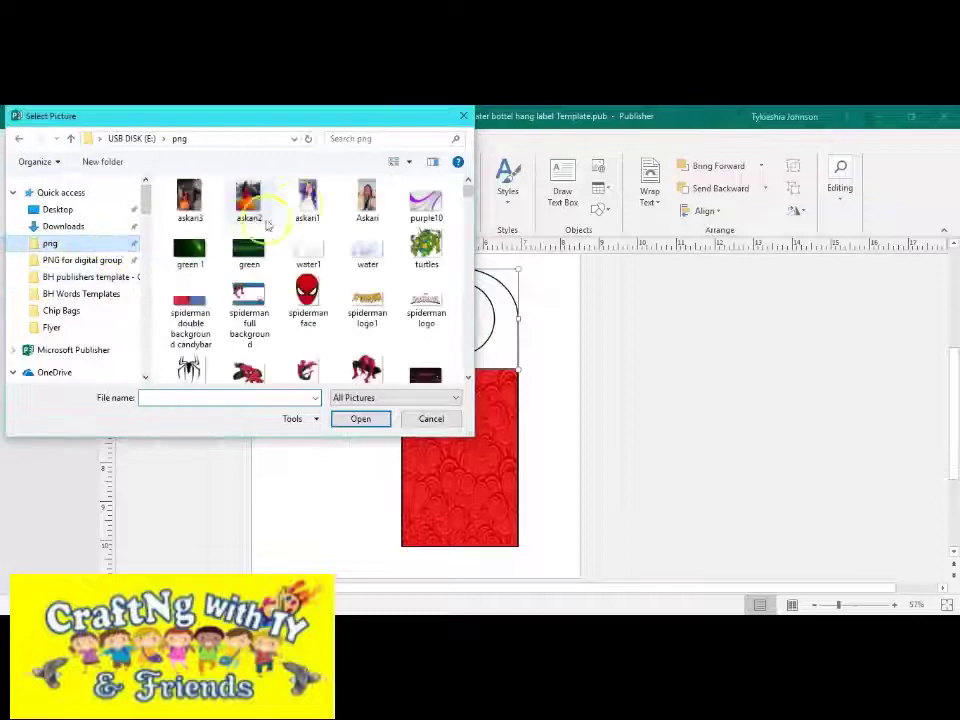
pyautogui.click(367, 137)
pyautogui.write('re')
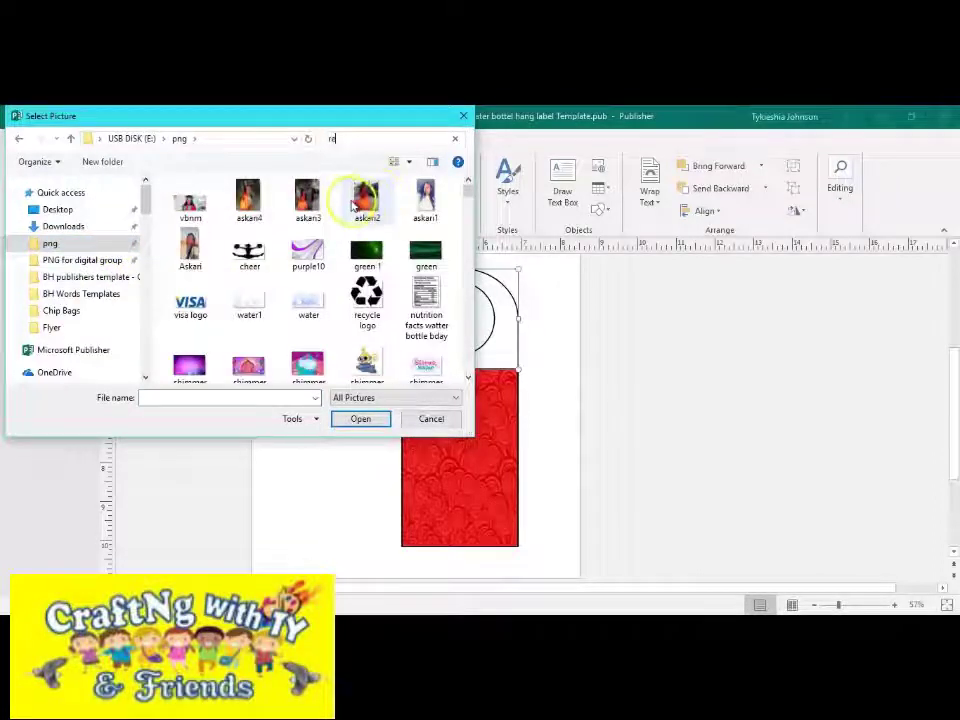
pyautogui.write('d')
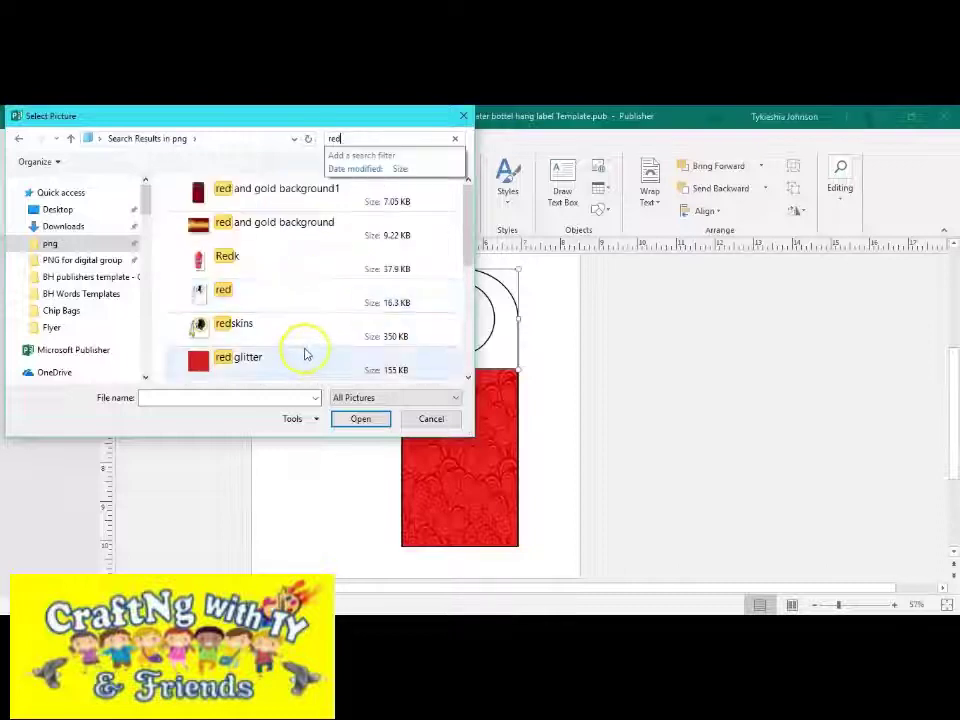
pyautogui.scroll(-5, 304, 352)
pyautogui.doubleClick(300, 256)
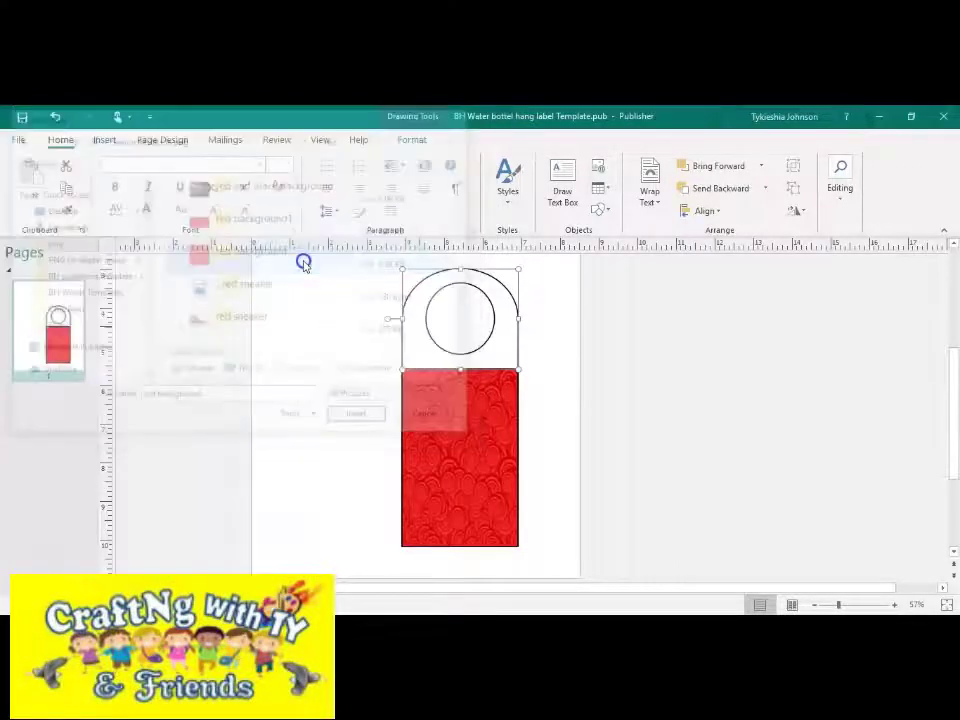
pyautogui.click(330, 525)
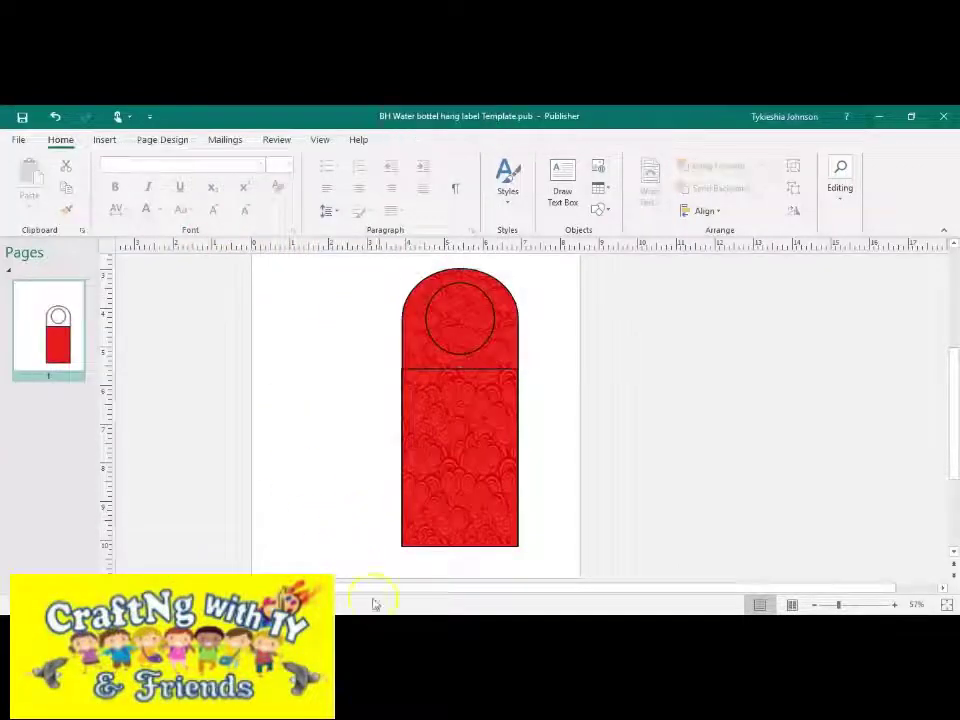
# Fill the circle inside the arch with the blue scheme color.
pyautogui.click(465, 343)
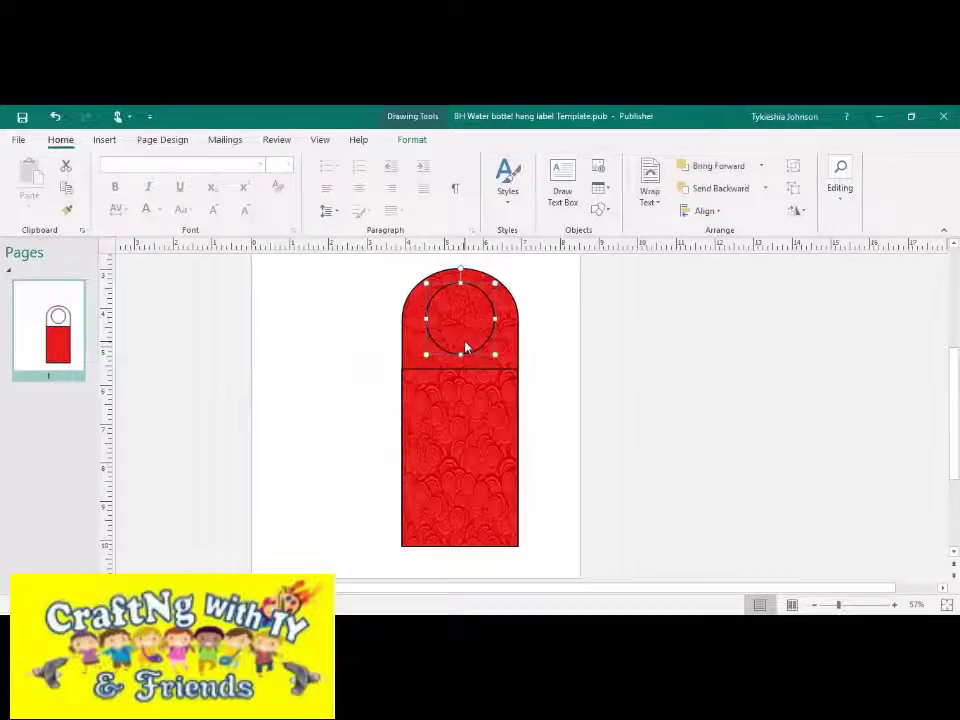
pyautogui.rightClick(465, 347)
pyautogui.click(18, 137)
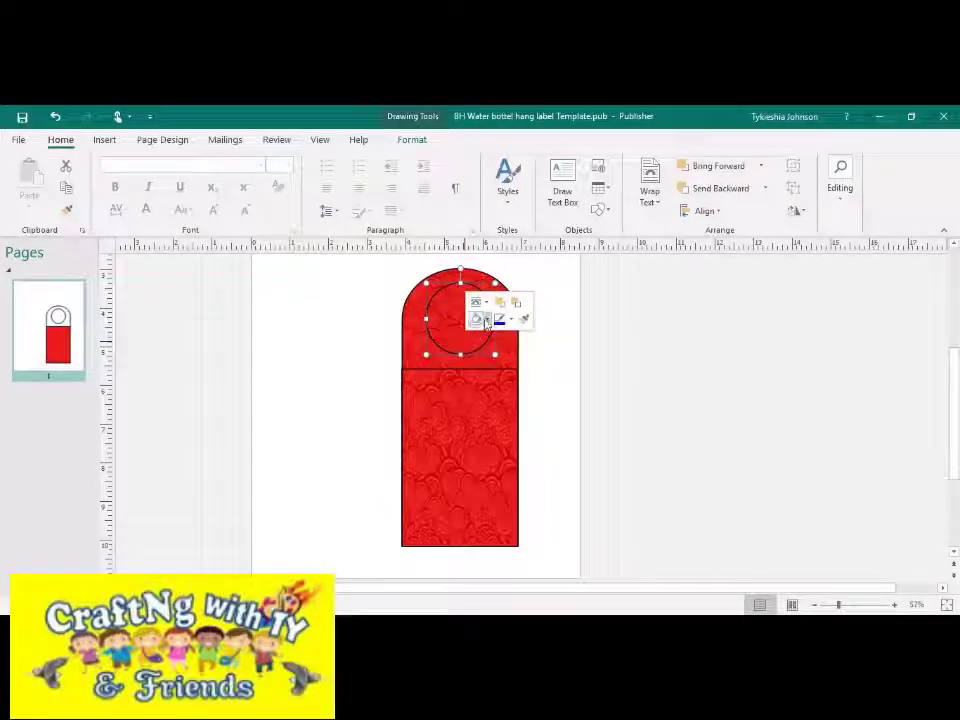
pyautogui.click(486, 319)
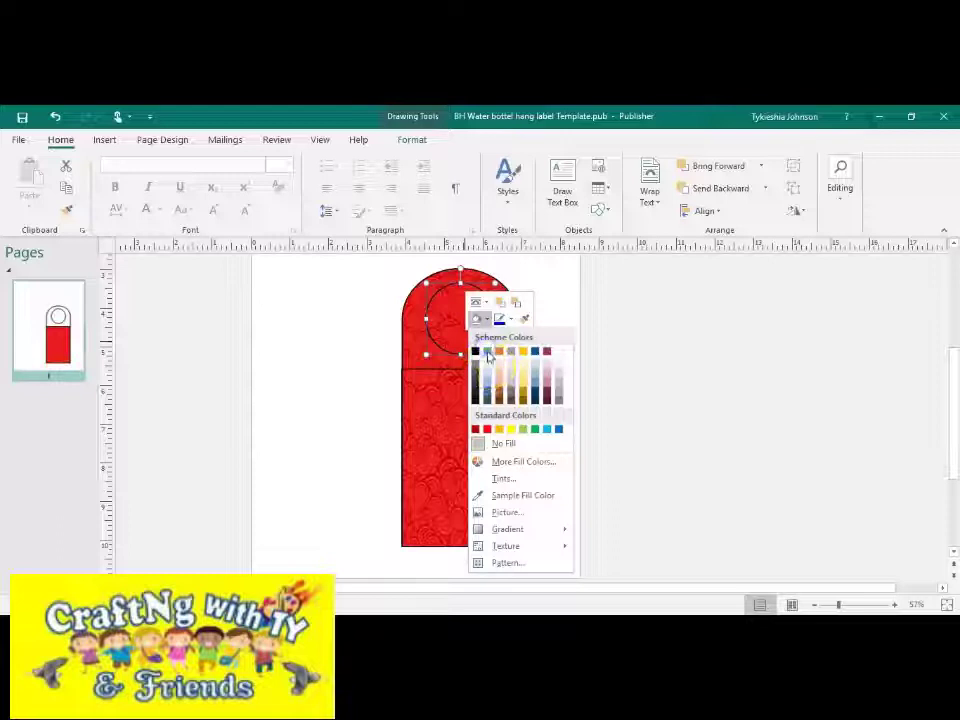
pyautogui.click(488, 355)
pyautogui.click(579, 411)
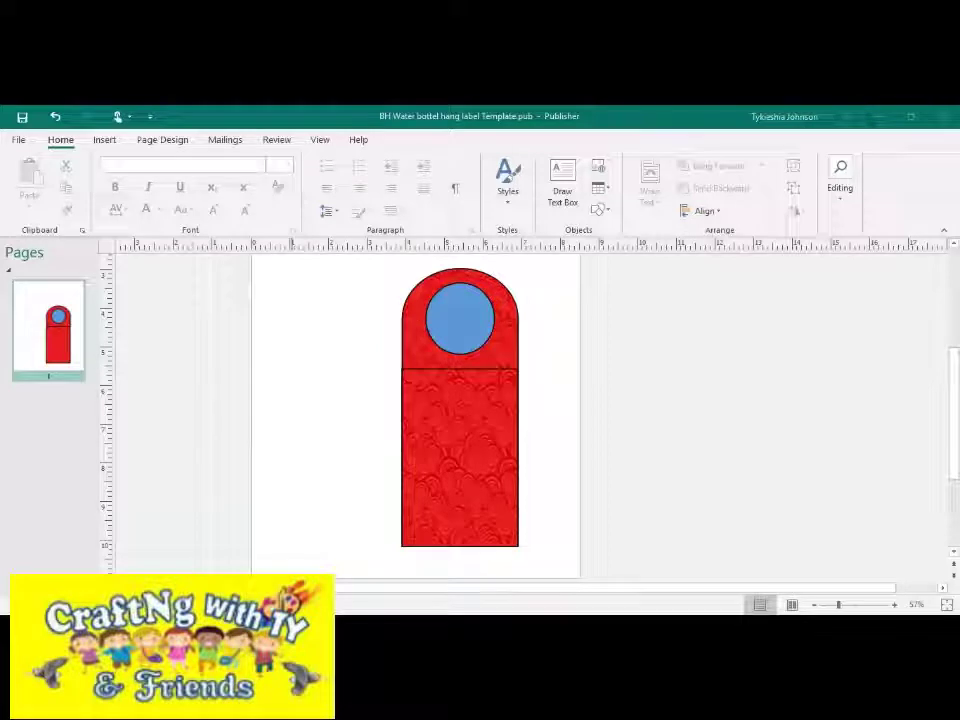
# Copy the "ss" graduate picture from the png folder in File Explorer and paste it into the Publisher publication.
pyautogui.press('super+e')
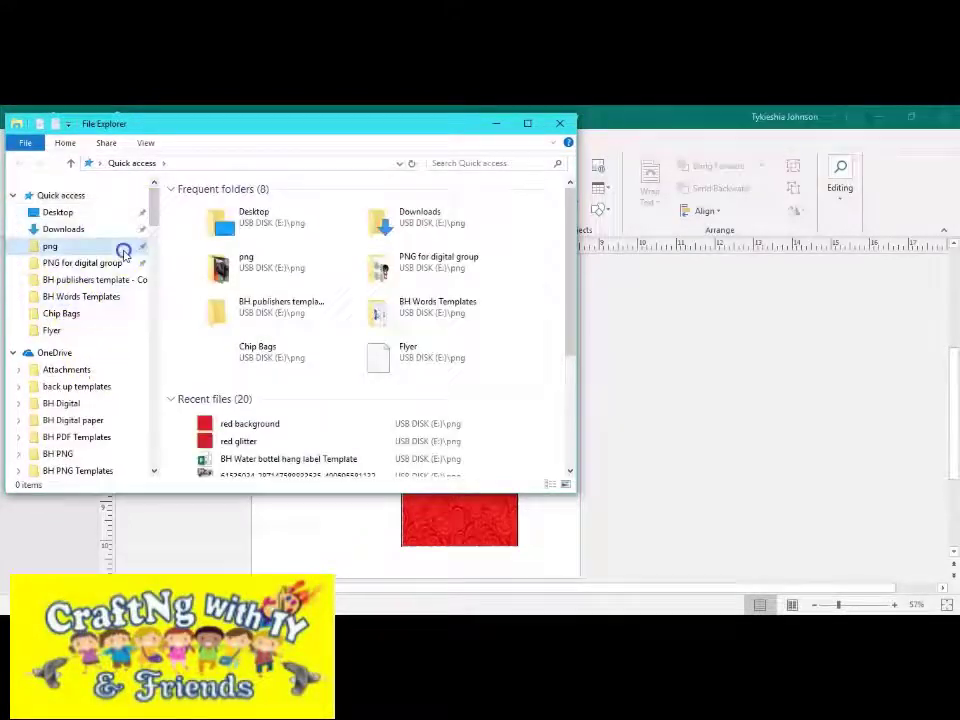
pyautogui.click(122, 250)
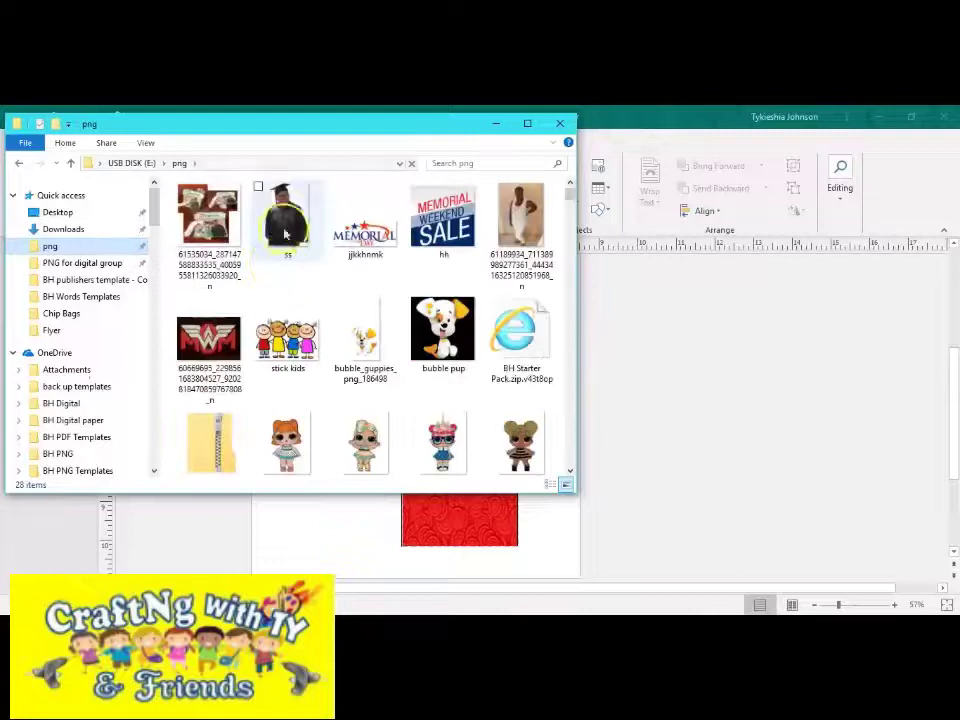
pyautogui.click(271, 250)
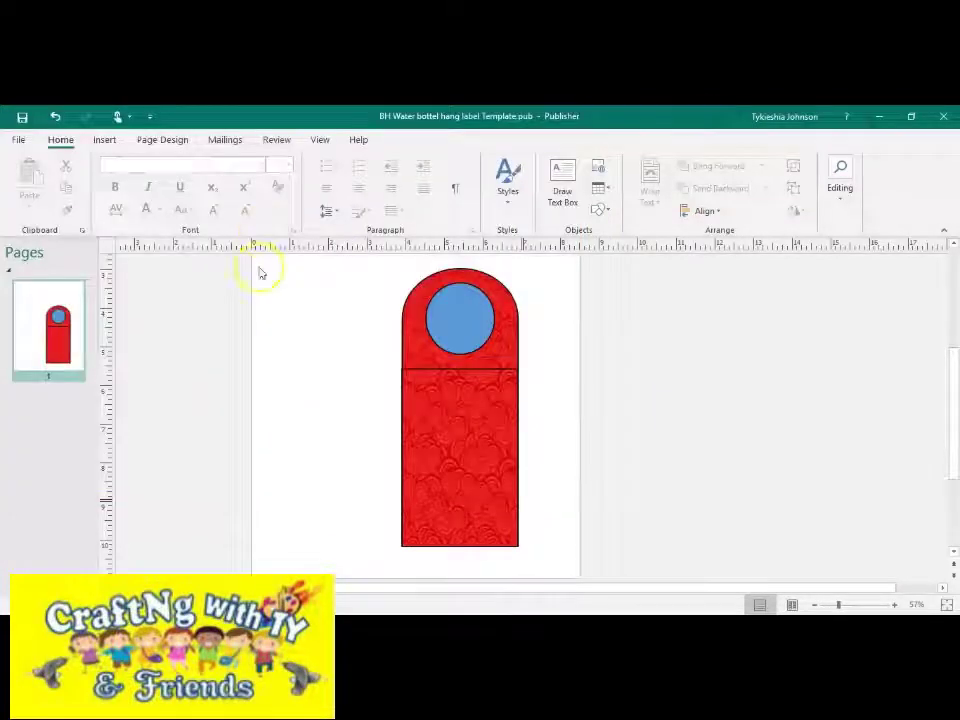
pyautogui.hotkey('ctrl', 'v')
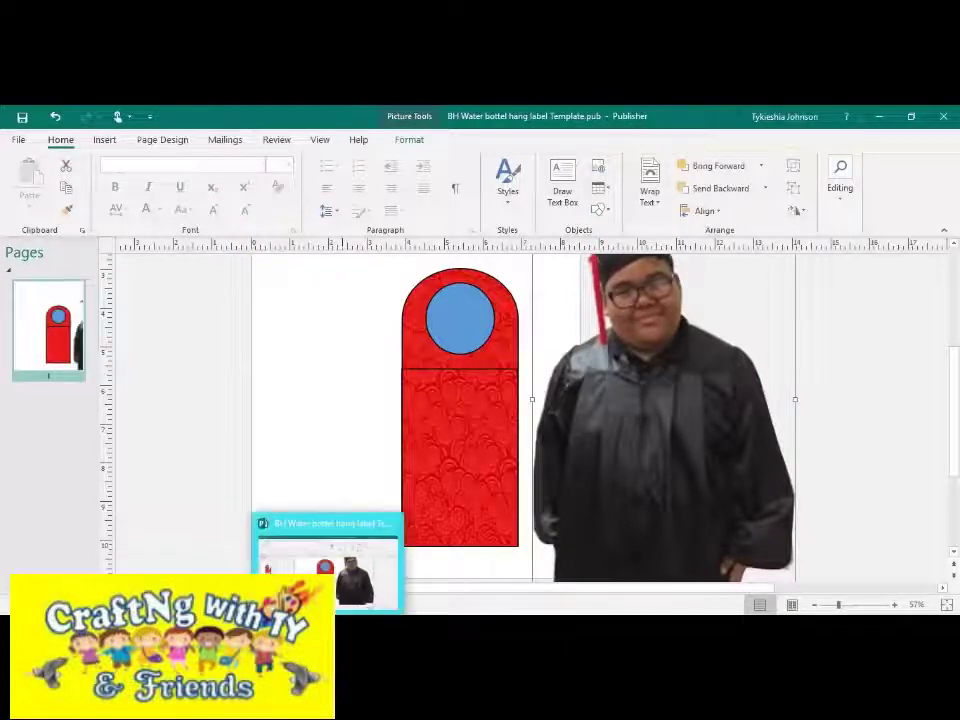
# Bring the "BH 2019 PNG" picture from OneDrive's BH PNG folder in File Explorer into the publication, beside the graduate picture.
pyautogui.click(423, 568)
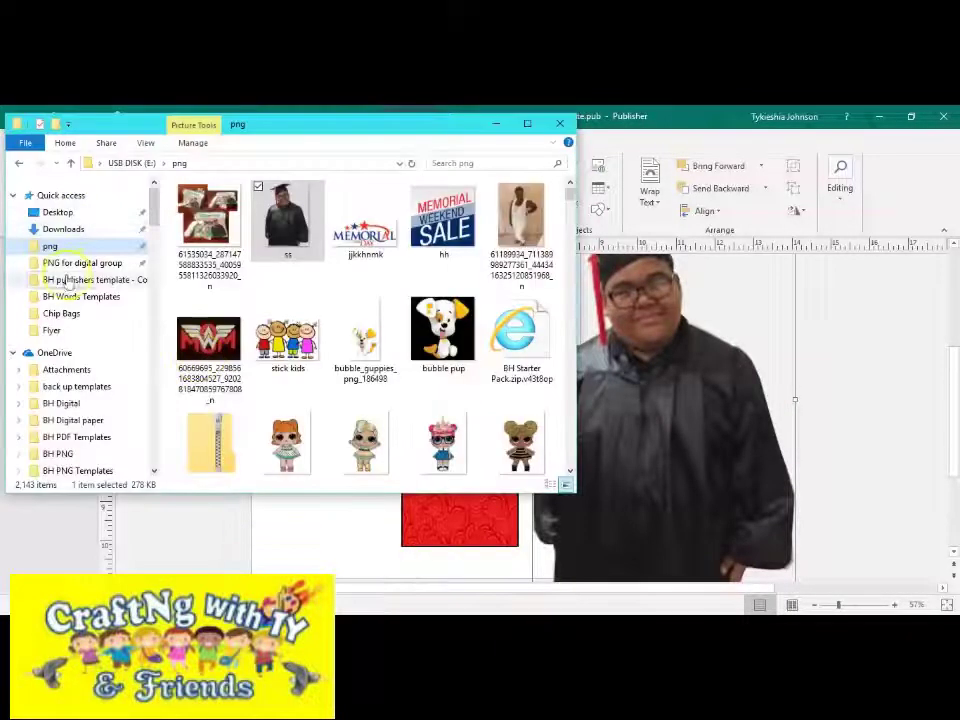
pyautogui.scroll(-1, 88, 310)
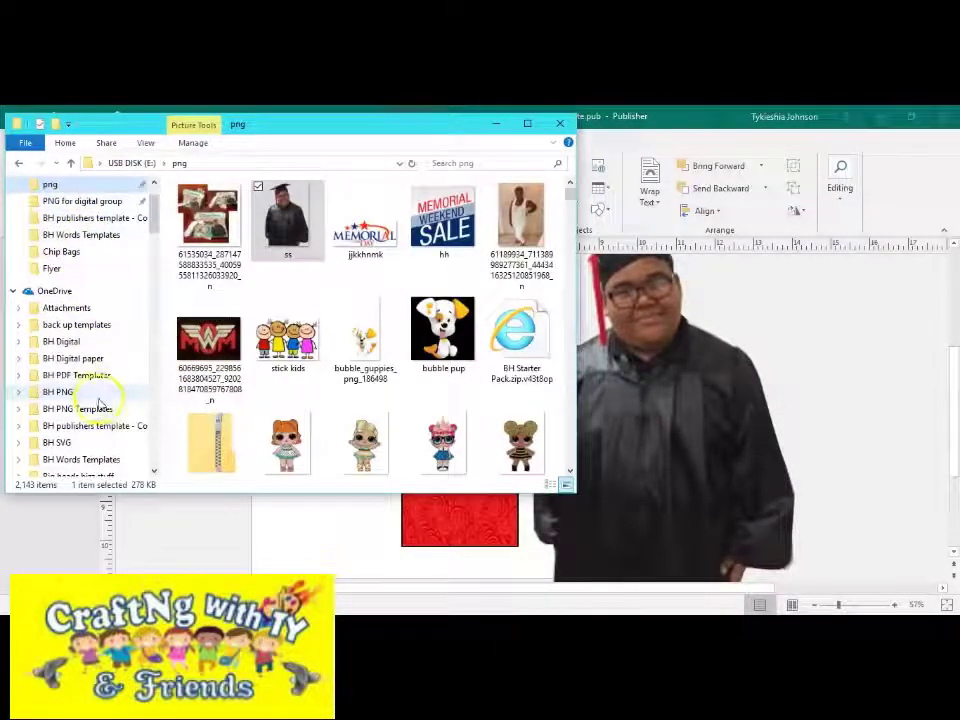
pyautogui.click(103, 409)
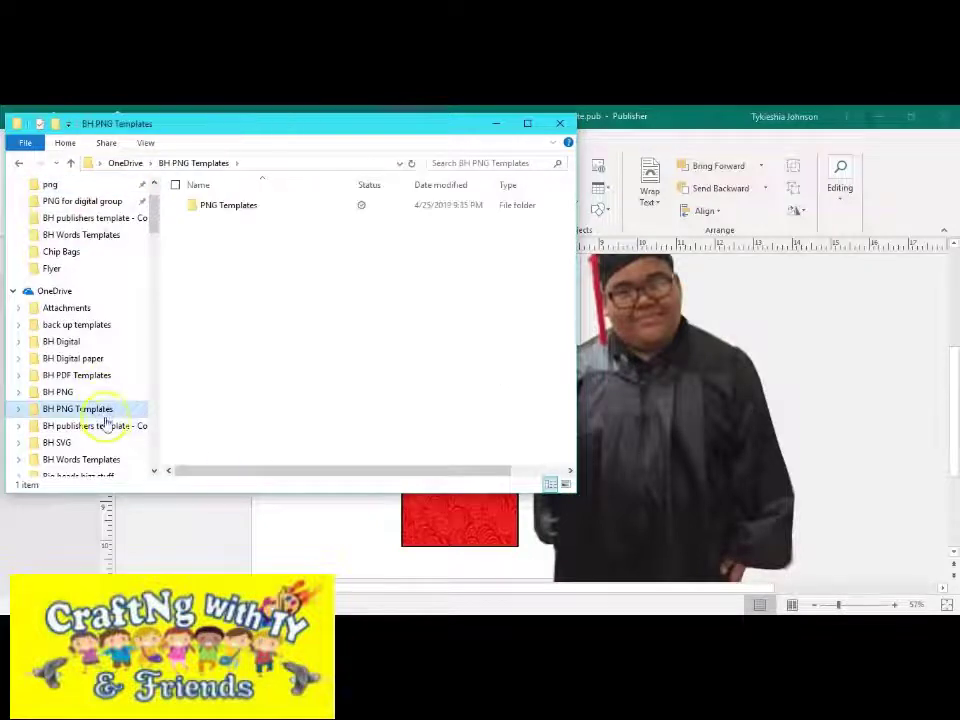
pyautogui.click(108, 394)
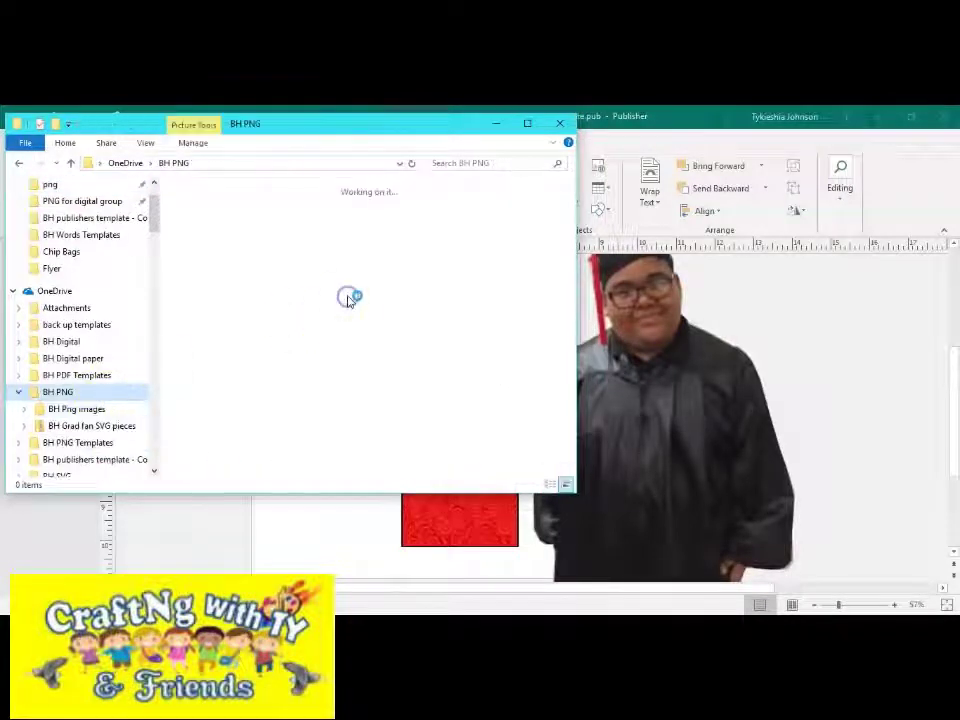
pyautogui.scroll(-12, 348, 300)
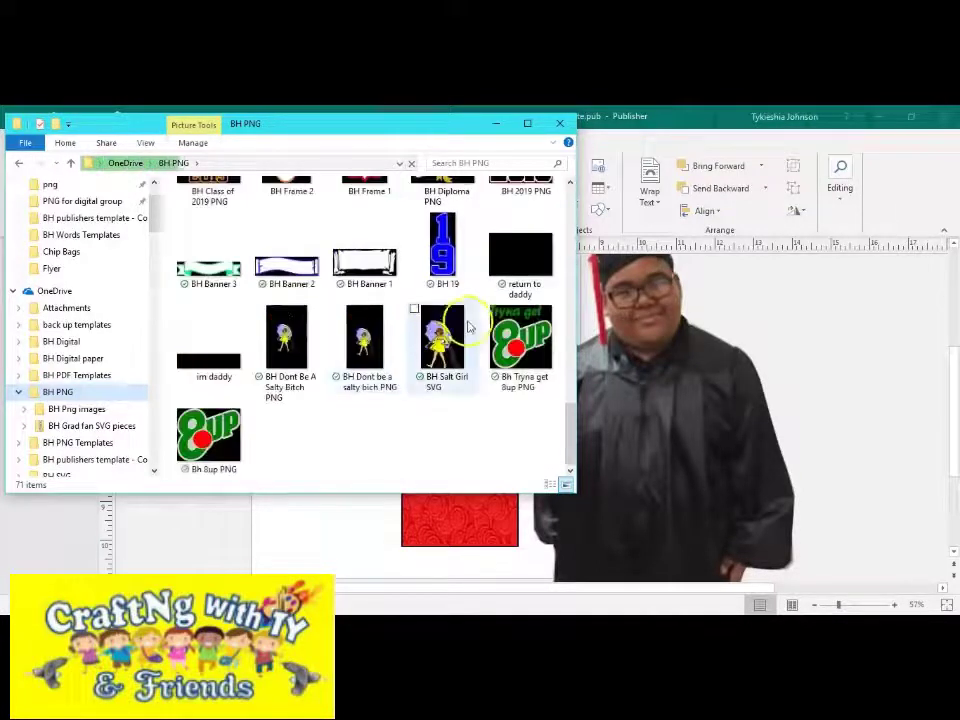
pyautogui.scroll(3, 443, 335)
pyautogui.scroll(-2, 443, 335)
pyautogui.moveTo(519, 339); pyautogui.dragTo(834, 332)
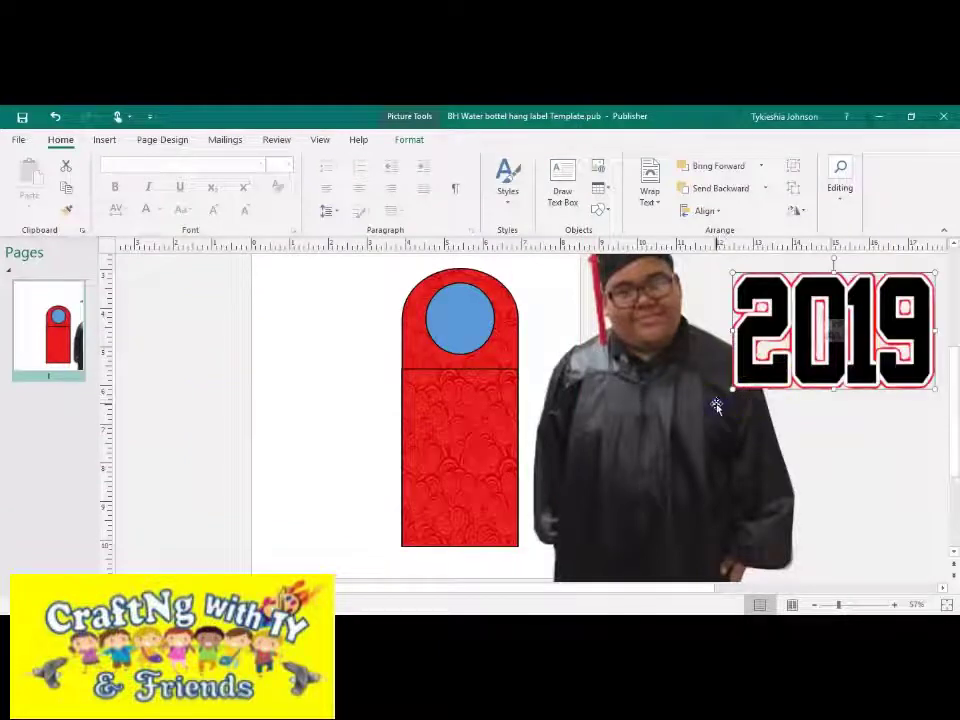
# Shrink the graduate picture to fit the label and place it in the red rectangle's lower right corner.
pyautogui.click(714, 402)
pyautogui.scroll(1, 840, 300)
pyautogui.moveTo(795, 291); pyautogui.dragTo(493, 460)
pyautogui.scroll(-2, 579, 531)
pyautogui.click(467, 419)
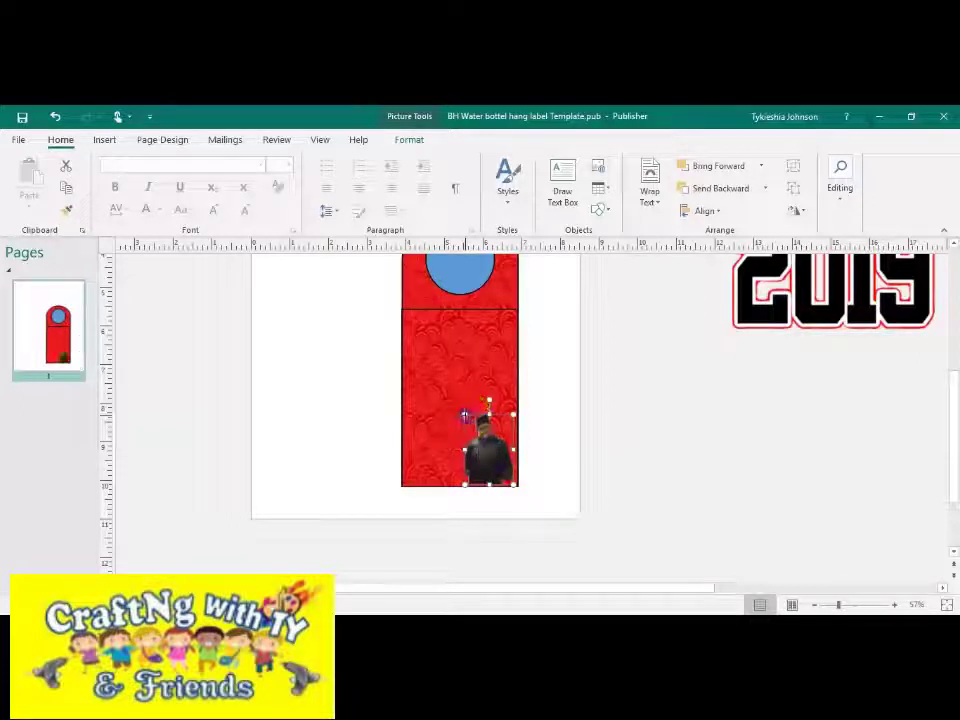
pyautogui.moveTo(447, 402); pyautogui.dragTo(445, 386)
# Shrink the 2019 picture to fit inside the red rectangle and position it just above the graduate's cap.
pyautogui.click(779, 315)
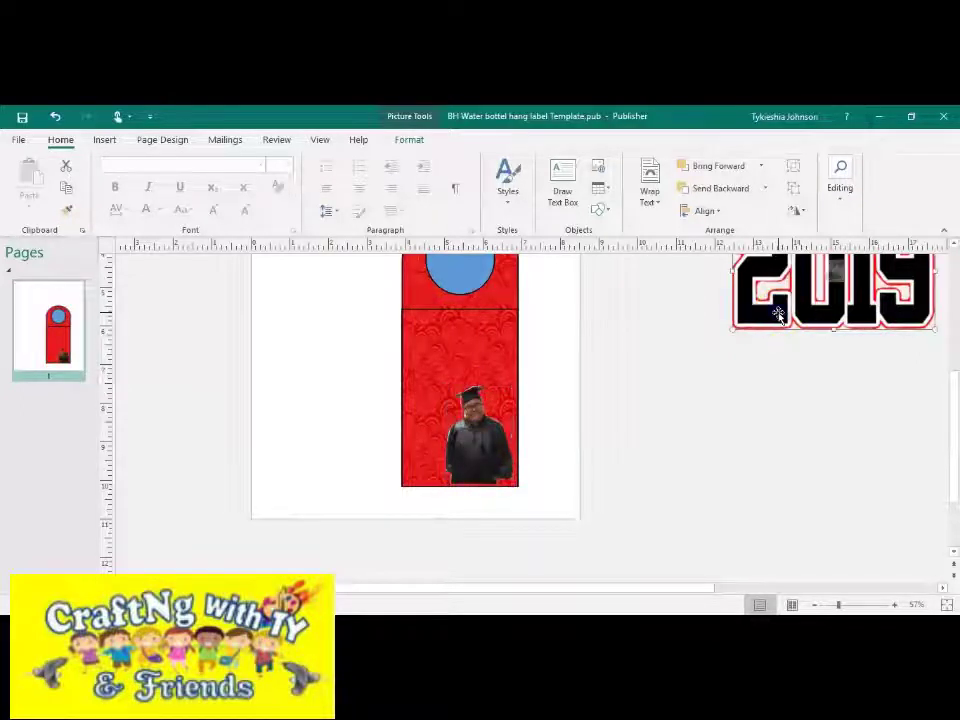
pyautogui.moveTo(762, 323); pyautogui.dragTo(585, 406)
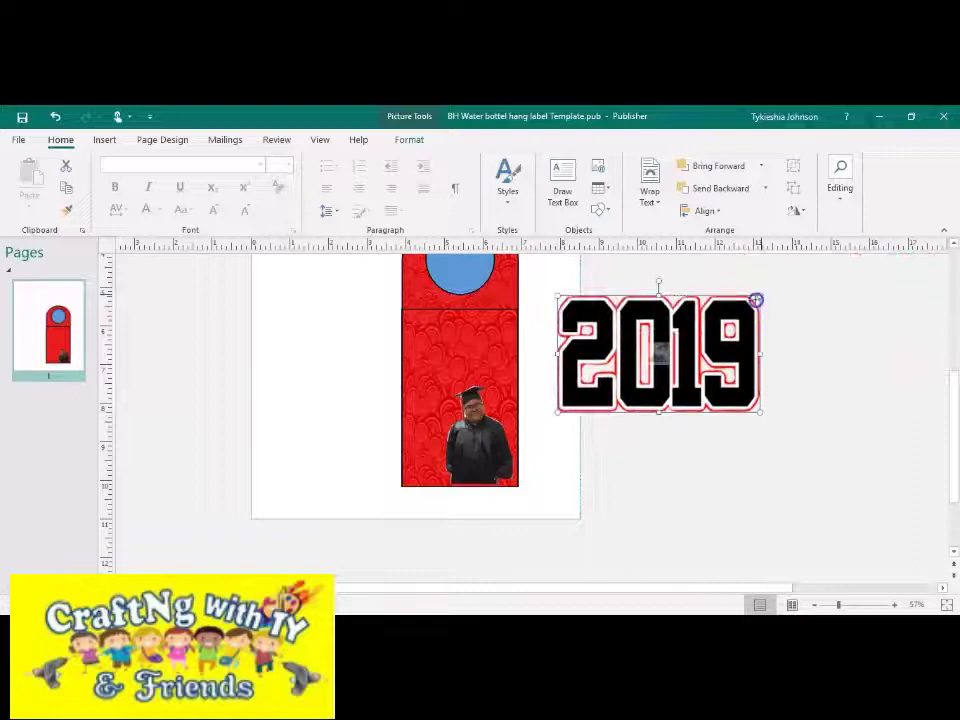
pyautogui.moveTo(647, 380); pyautogui.dragTo(468, 374)
pyautogui.click(486, 444)
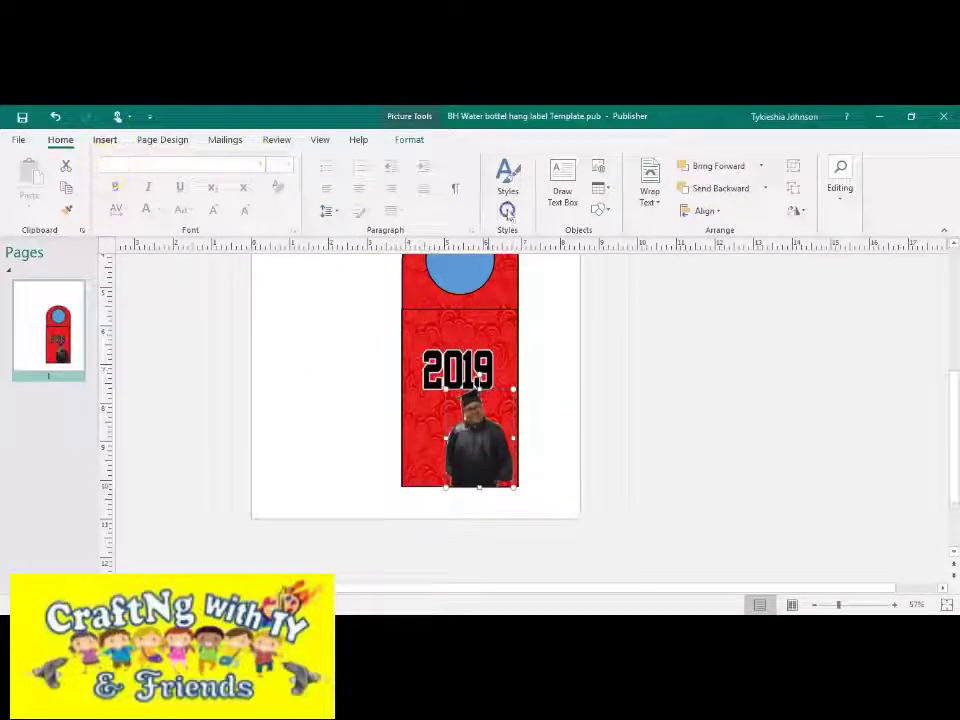
# Insert plain-style WordArt reading "CLASS" in the Athletic font at size 36.
pyautogui.click(576, 189)
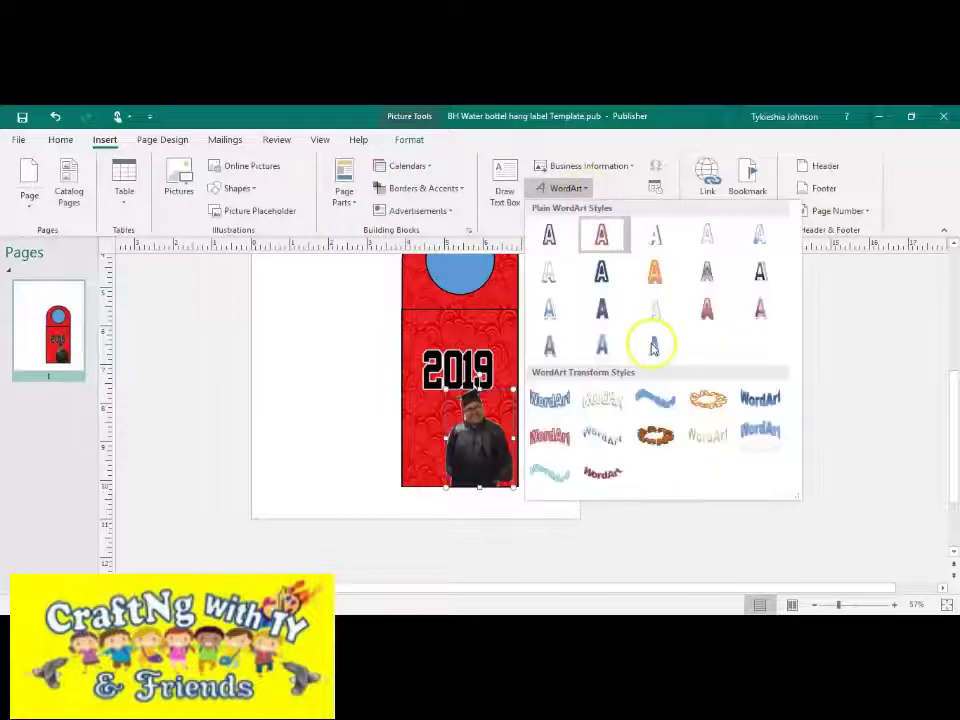
pyautogui.click(653, 347)
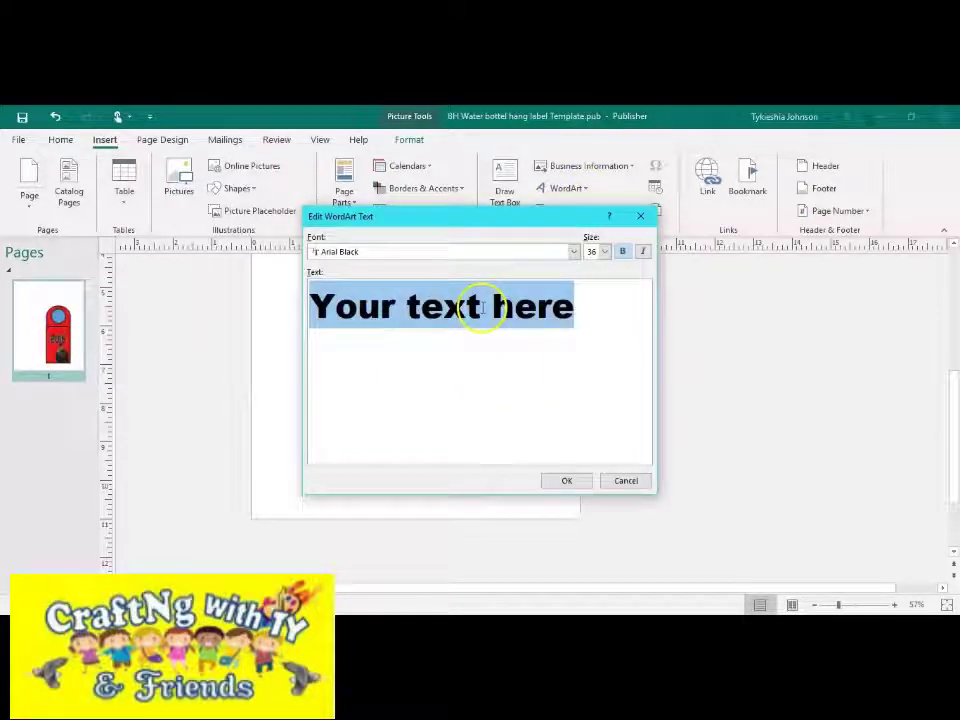
pyautogui.write('CLASS')
pyautogui.click(551, 251)
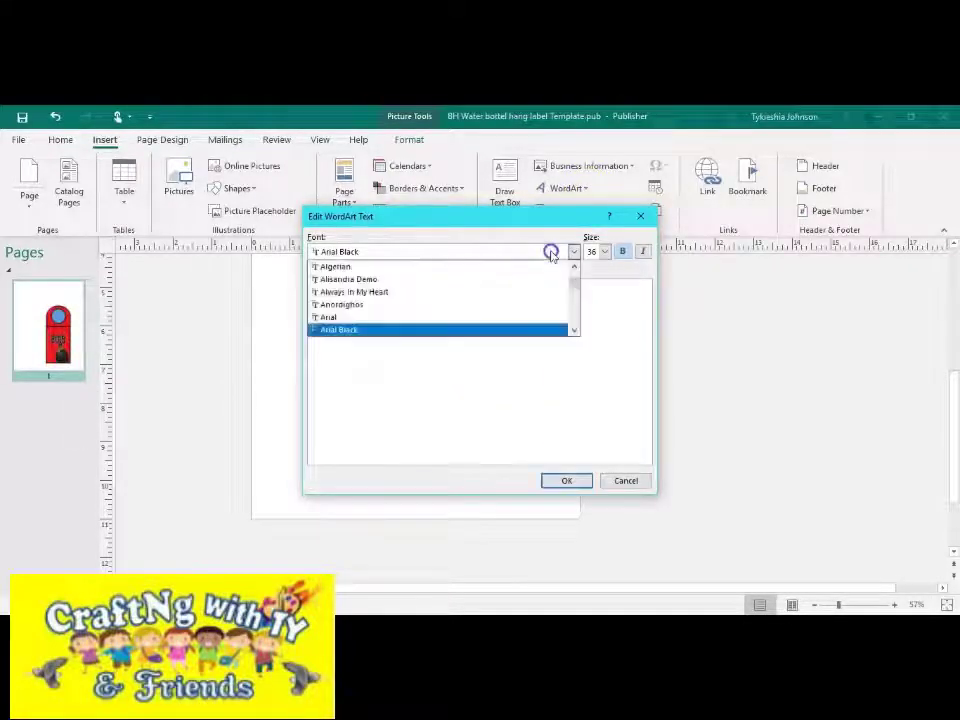
pyautogui.scroll(-2, 512, 292)
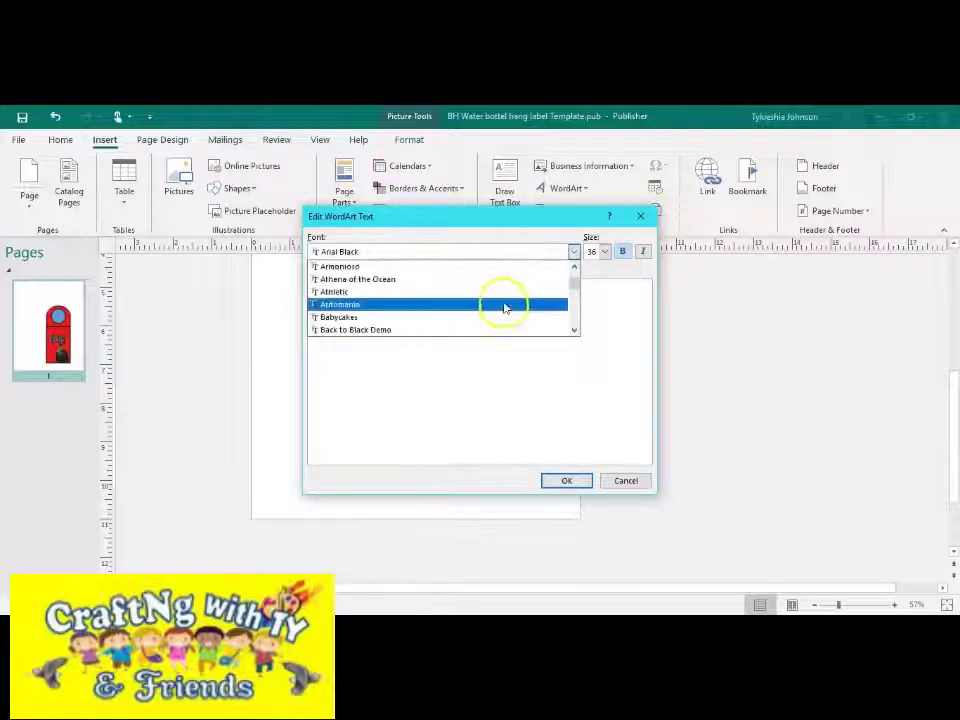
pyautogui.click(503, 299)
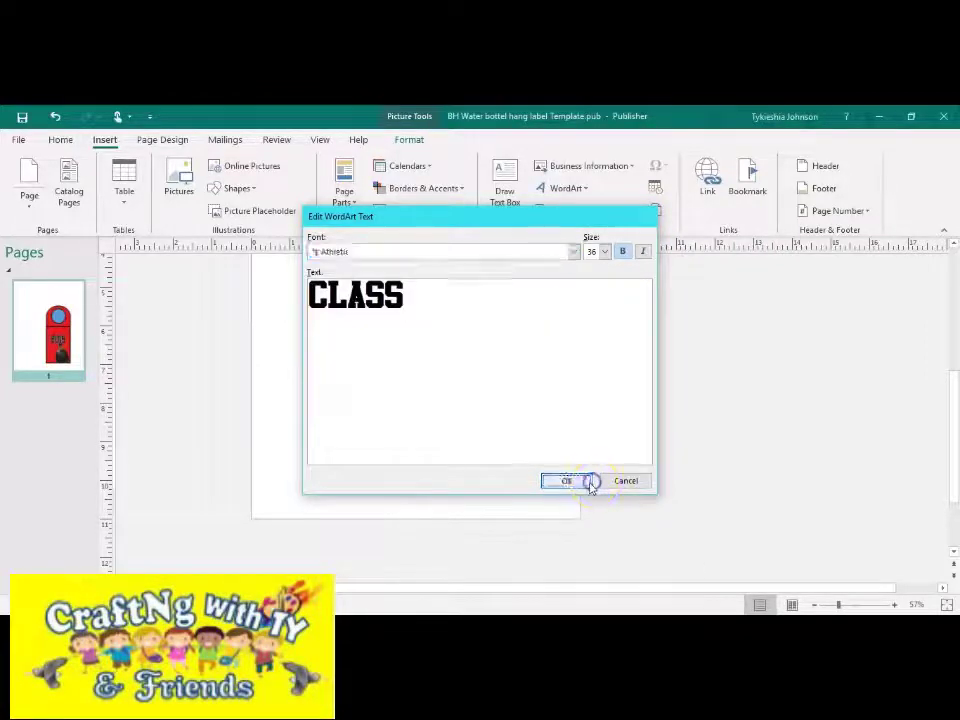
pyautogui.click(588, 480)
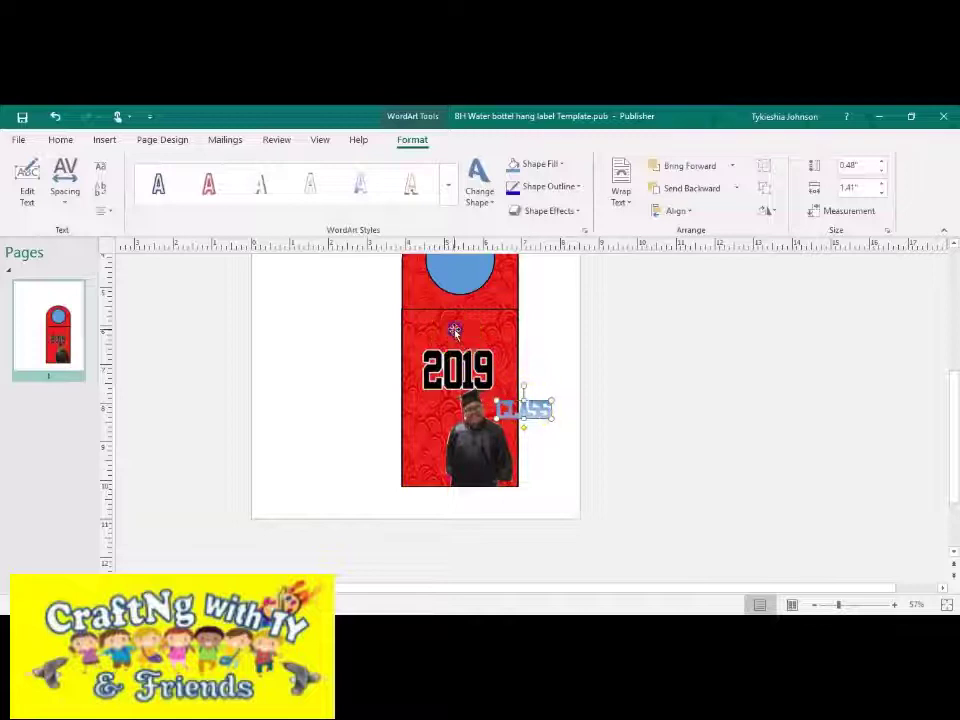
# Move the CLASS WordArt into the red rectangle above 2019 and enlarge it to about 0.69" by 2.21".
pyautogui.moveTo(451, 330); pyautogui.dragTo(452, 322)
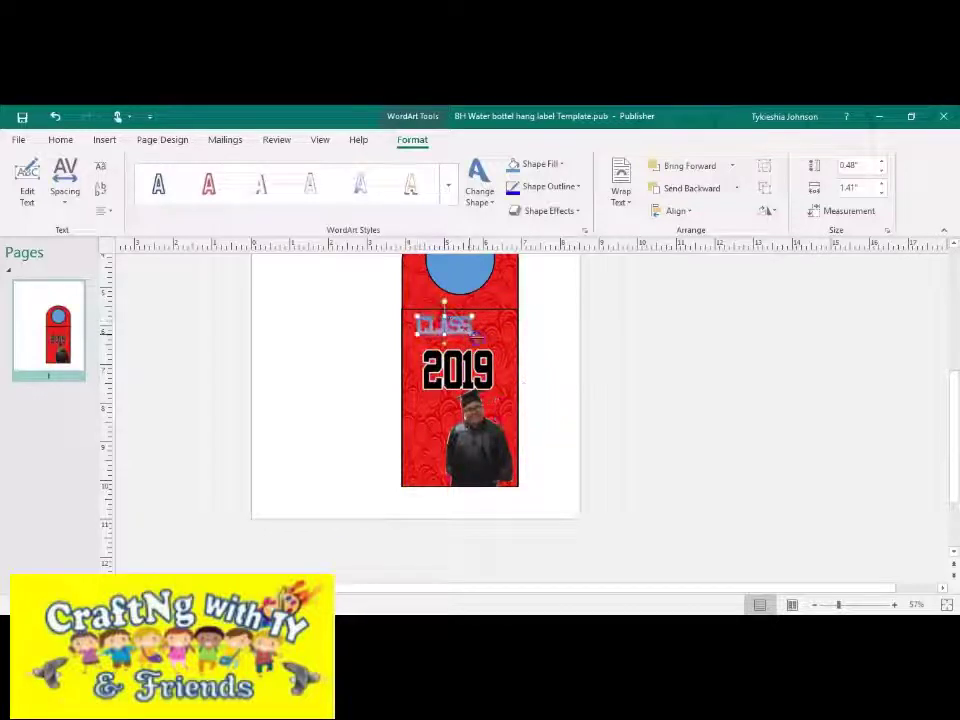
pyautogui.moveTo(472, 326)
pyautogui.mouseDown()
pyautogui.moveTo(505, 326)
pyautogui.moveTo(461, 320)
pyautogui.mouseUp()
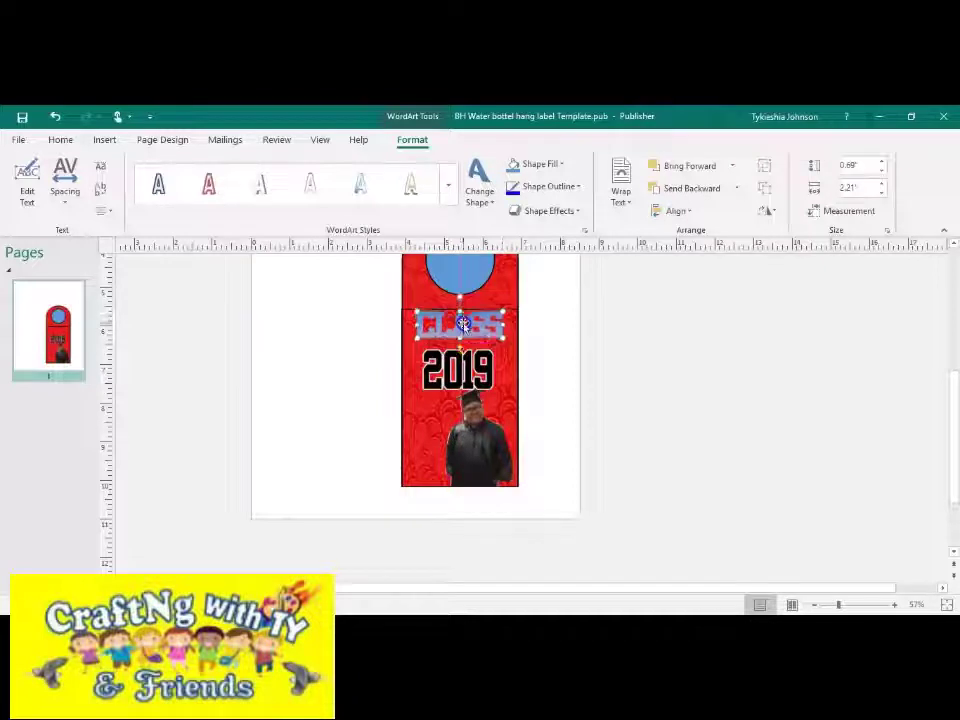
# Fill the CLASS WordArt with black, trying red as well, and give it a white outline.
pyautogui.click(557, 165)
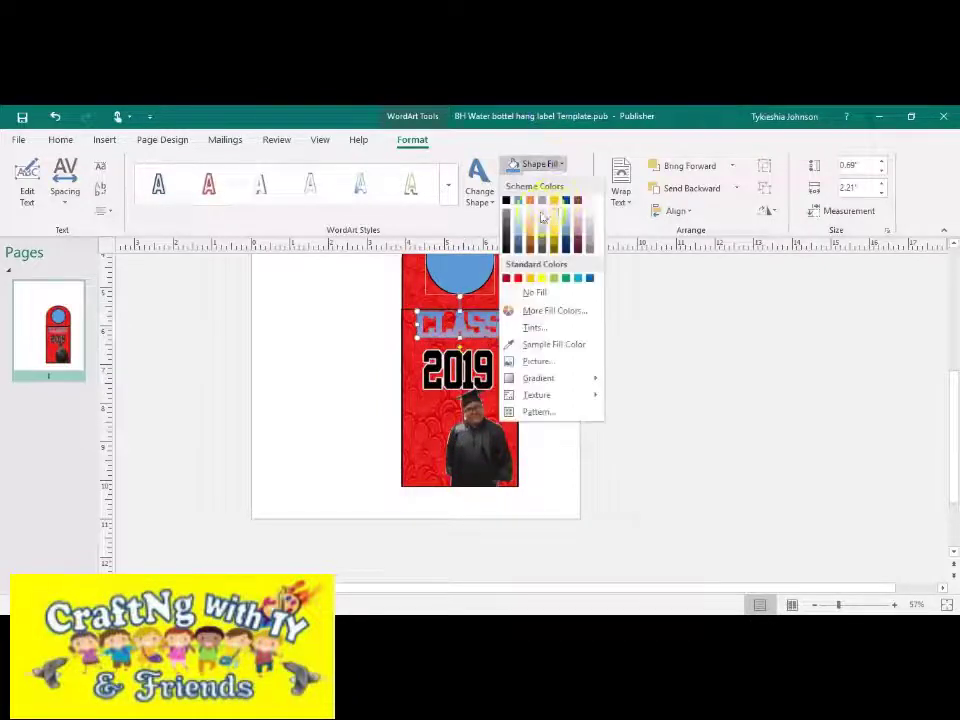
pyautogui.click(510, 199)
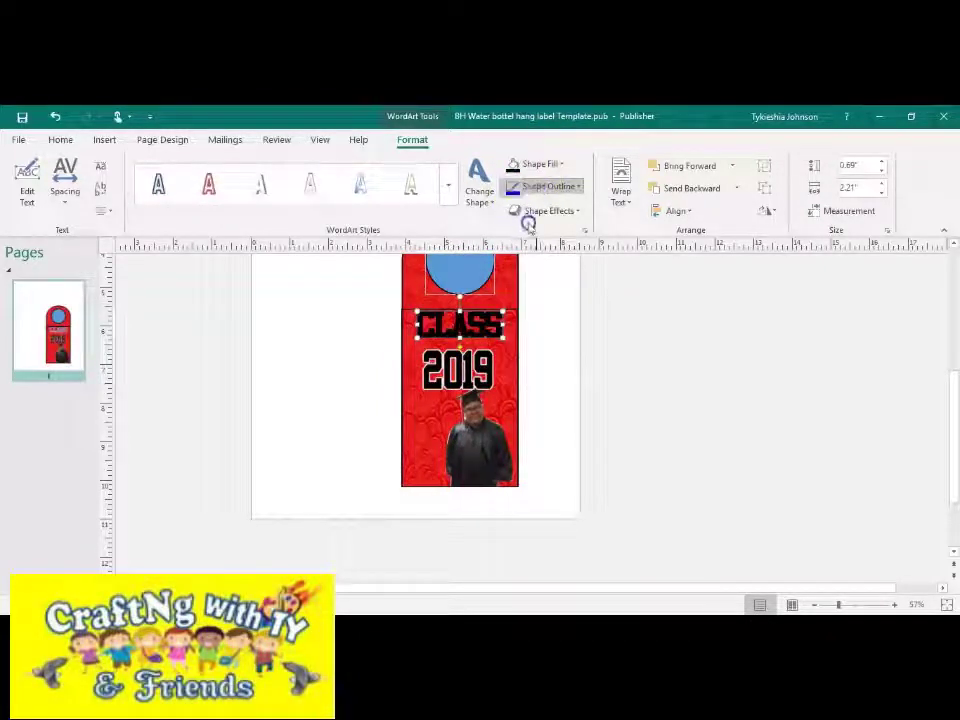
pyautogui.click(532, 165)
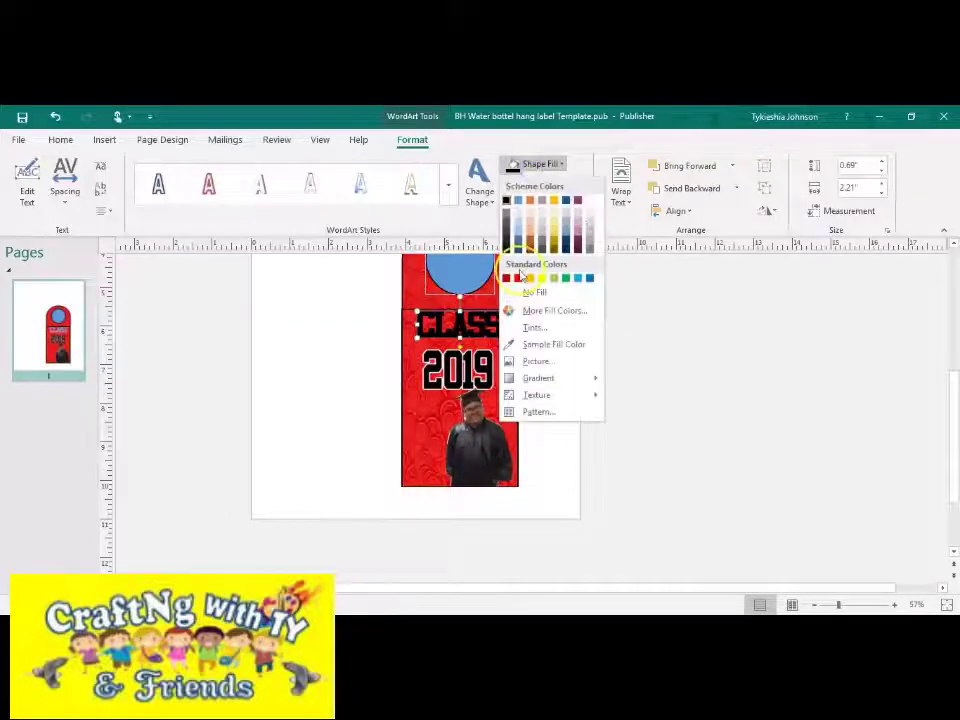
pyautogui.click(521, 279)
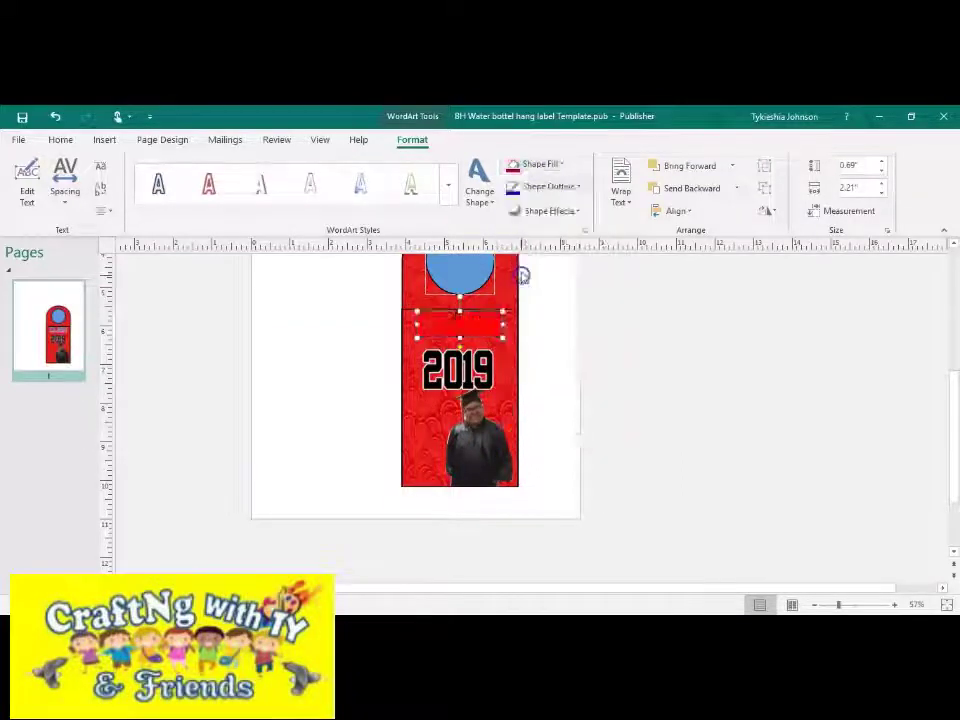
pyautogui.click(530, 166)
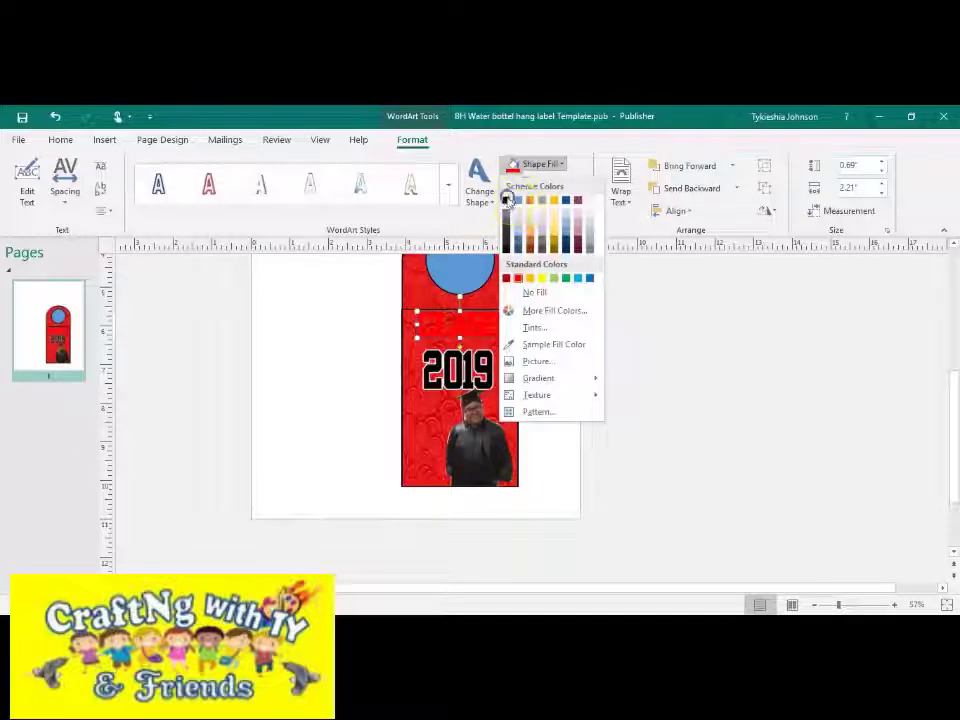
pyautogui.click(507, 197)
pyautogui.click(548, 186)
pyautogui.click(592, 222)
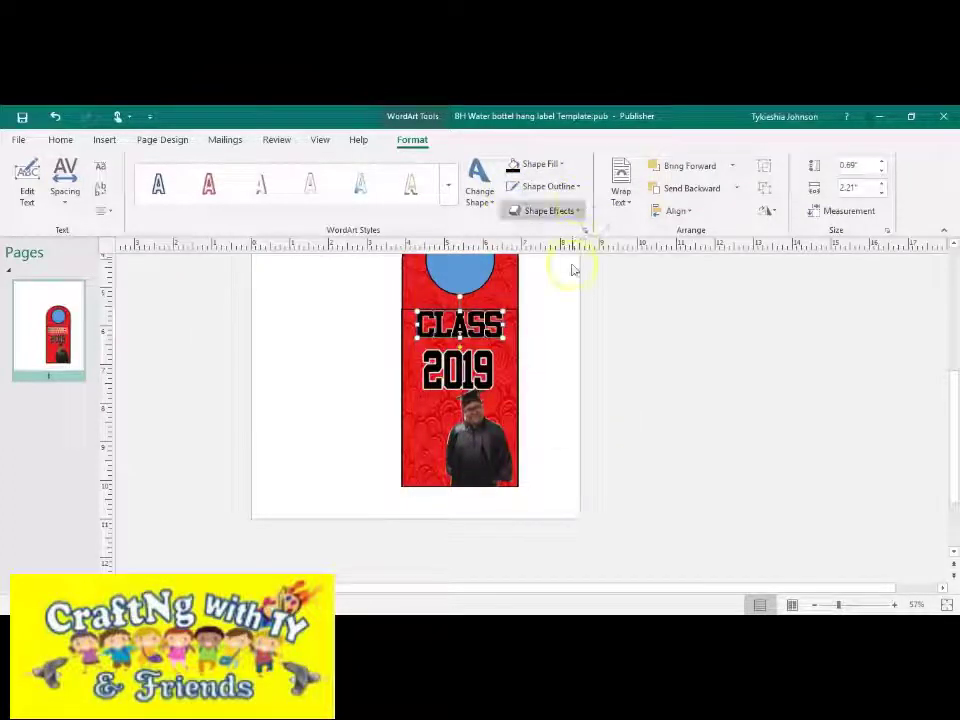
# Copy the CLASS WordArt and paste the duplicate in the empty area beside the page.
pyautogui.rightClick(505, 330)
pyautogui.click(535, 352)
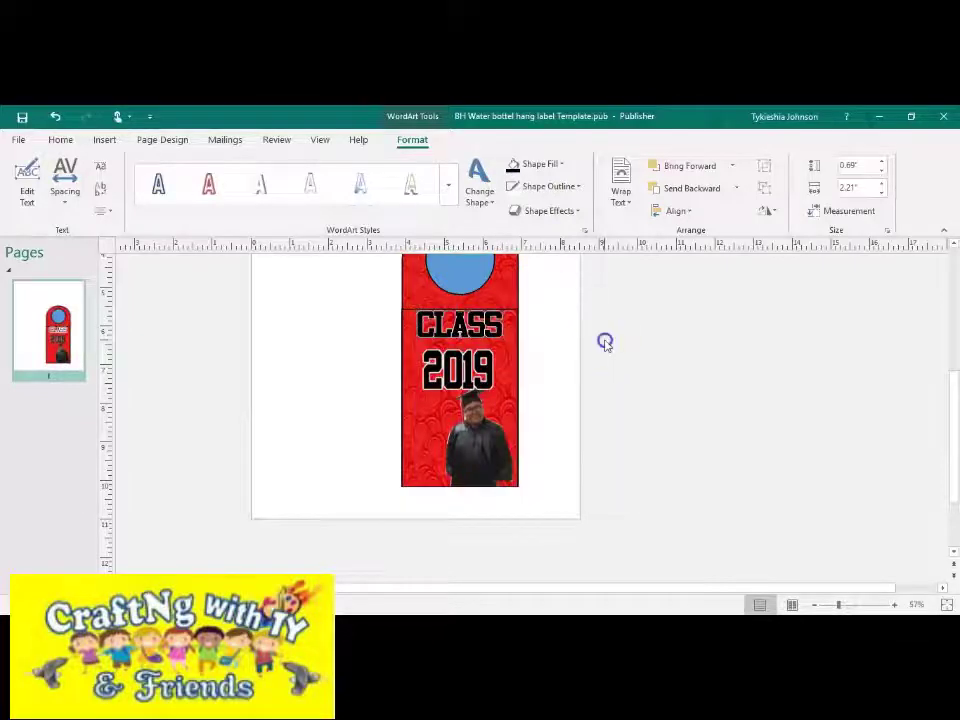
pyautogui.rightClick(605, 341)
pyautogui.click(630, 385)
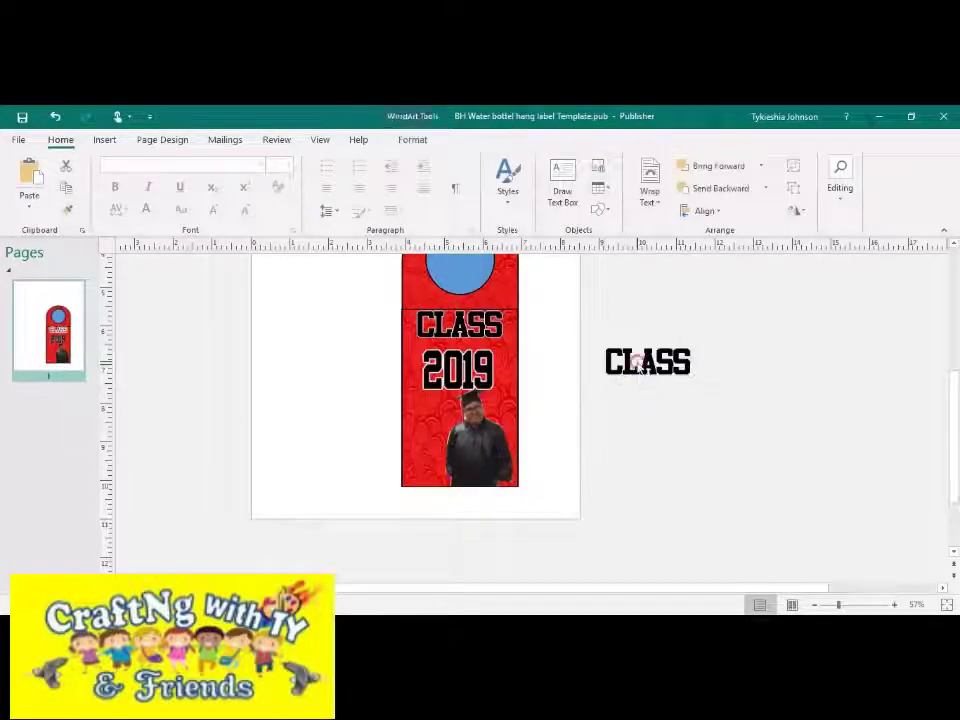
# Change the text of the duplicated WordArt beside the page to "OF".
pyautogui.rightClick(637, 362)
pyautogui.press('Escape')
pyautogui.click(635, 362)
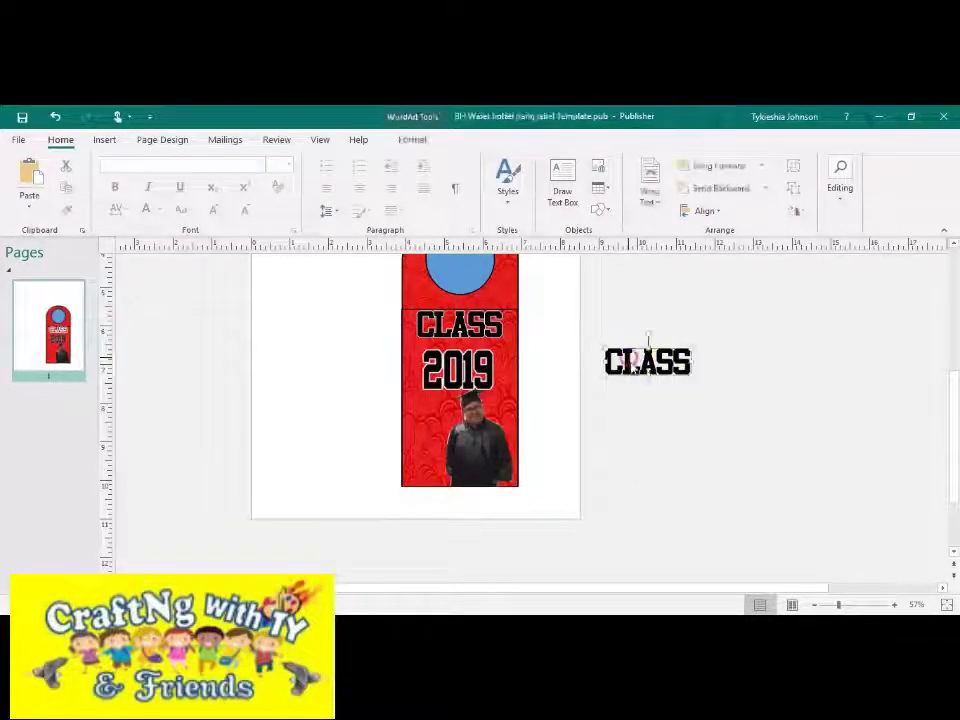
pyautogui.rightClick(632, 360)
pyautogui.click(637, 320)
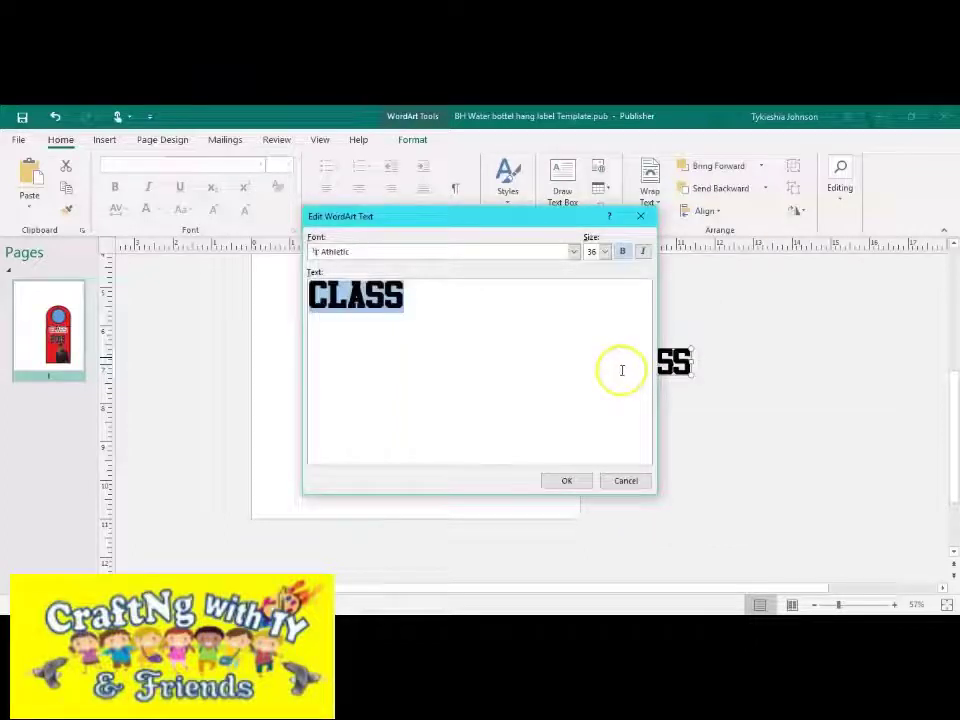
pyautogui.write('OF')
pyautogui.click(566, 480)
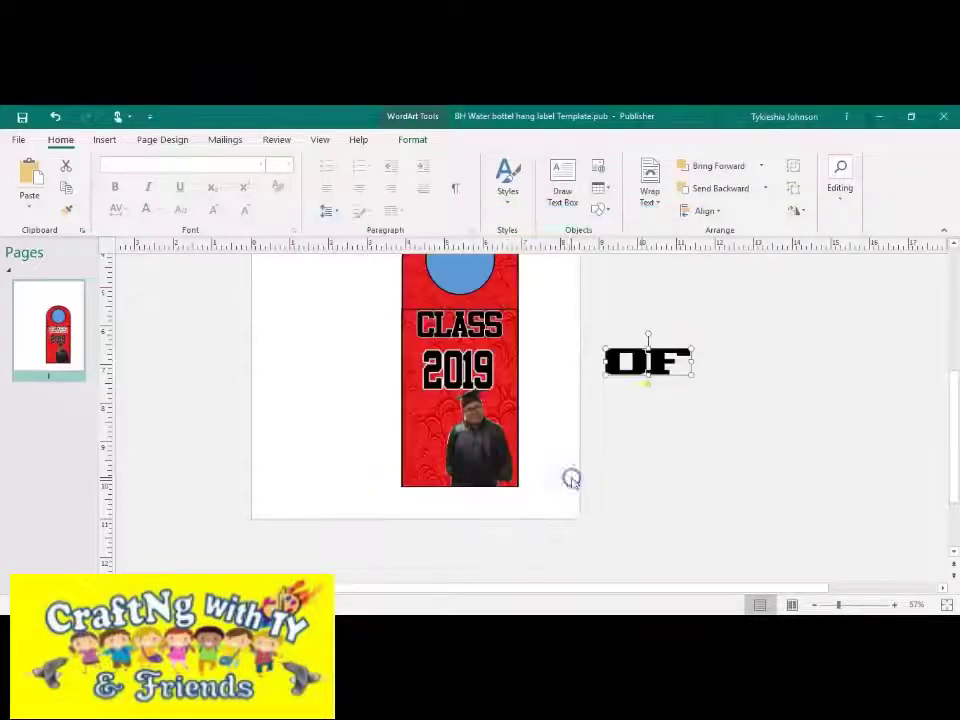
# Shrink the OF WordArt, place it between CLASS and 2019, and center-align it with CLASS.
pyautogui.moveTo(691, 374); pyautogui.dragTo(630, 372)
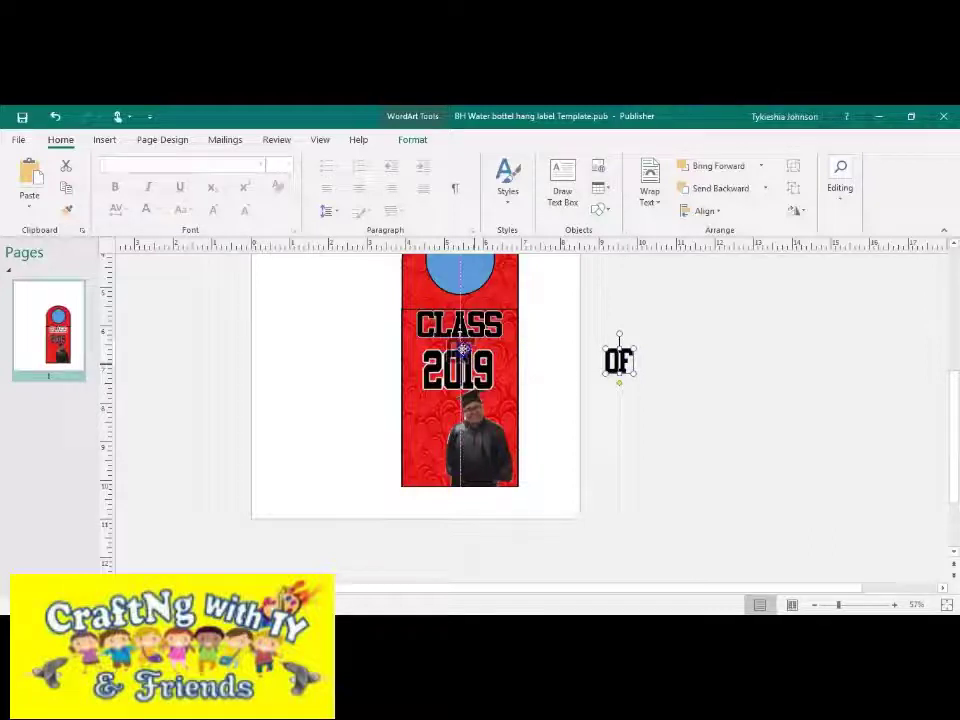
pyautogui.moveTo(476, 373); pyautogui.dragTo(460, 336)
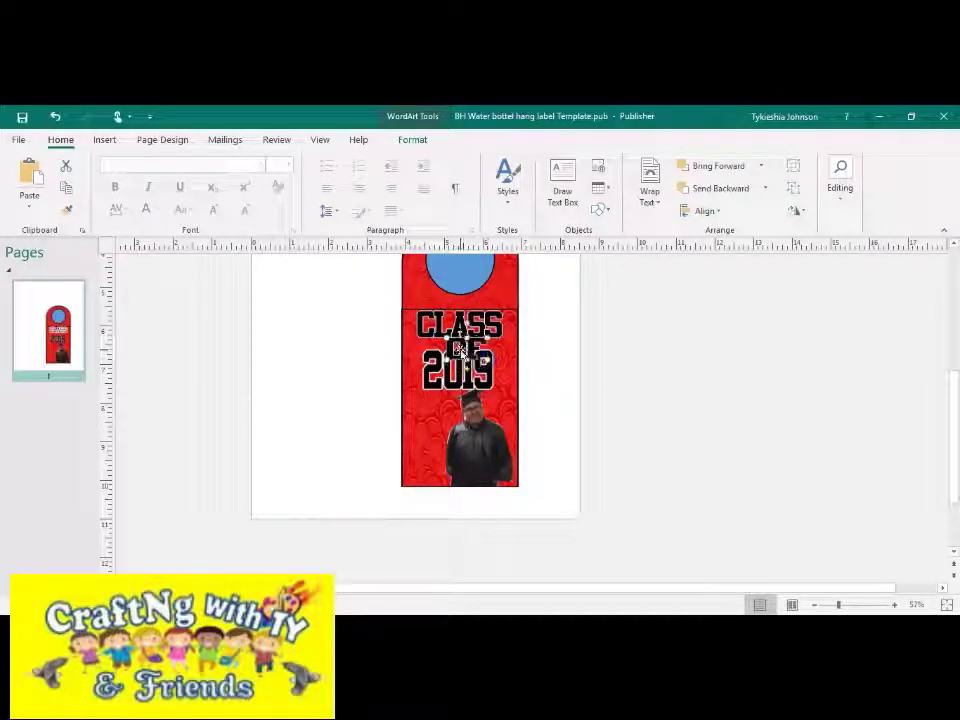
pyautogui.click(464, 336)
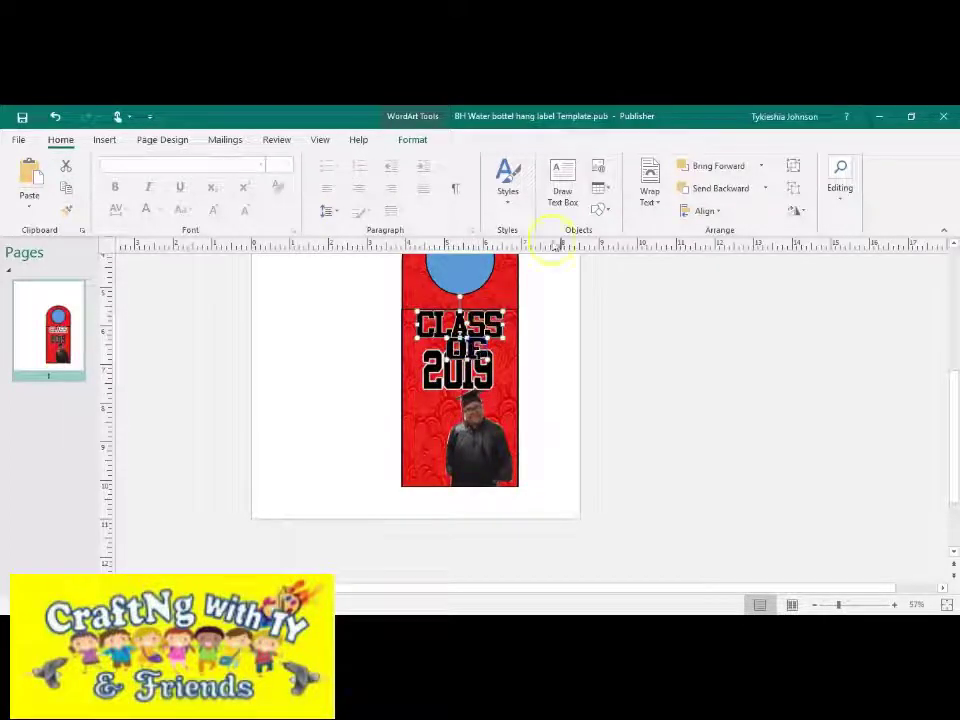
pyautogui.click(700, 211)
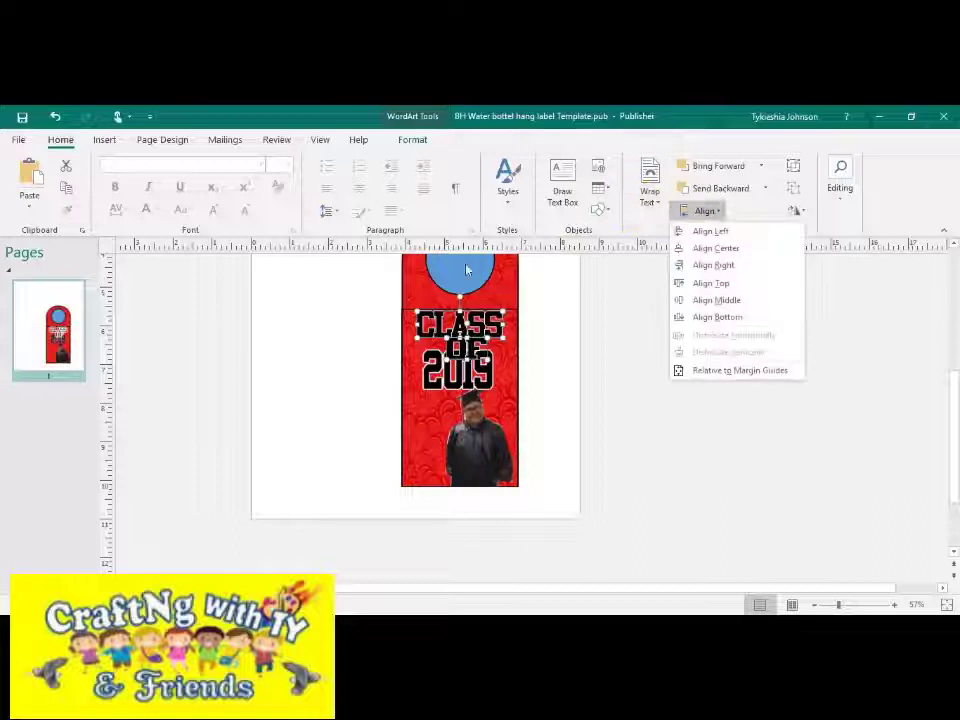
pyautogui.click(707, 247)
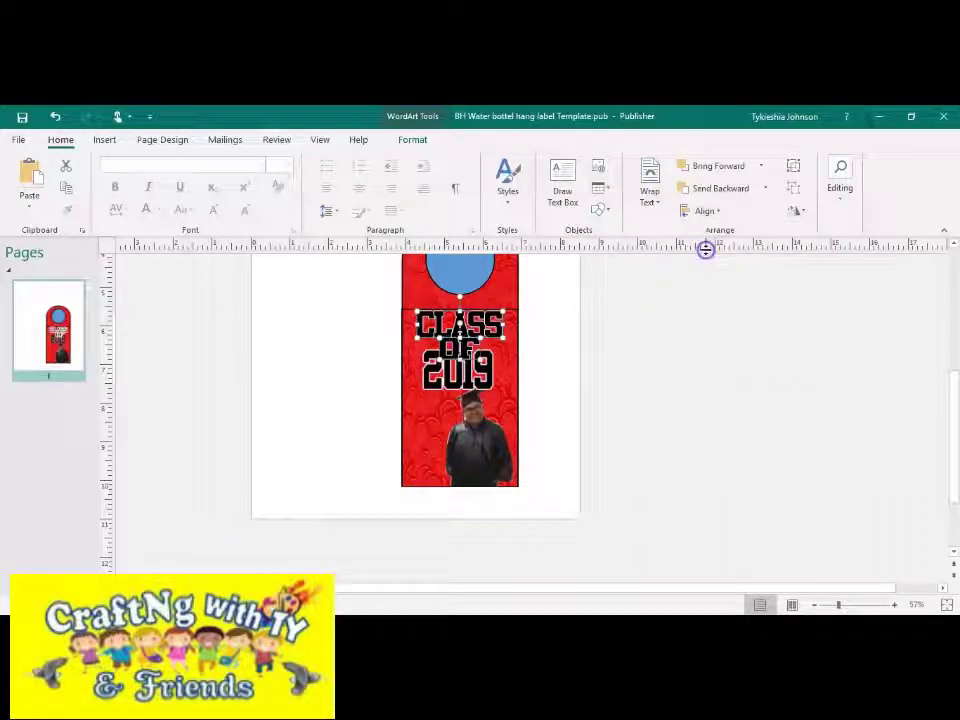
# Enlarge the 2019 picture to nearly the red rectangle's width and fit it directly below OF.
pyautogui.click(440, 378)
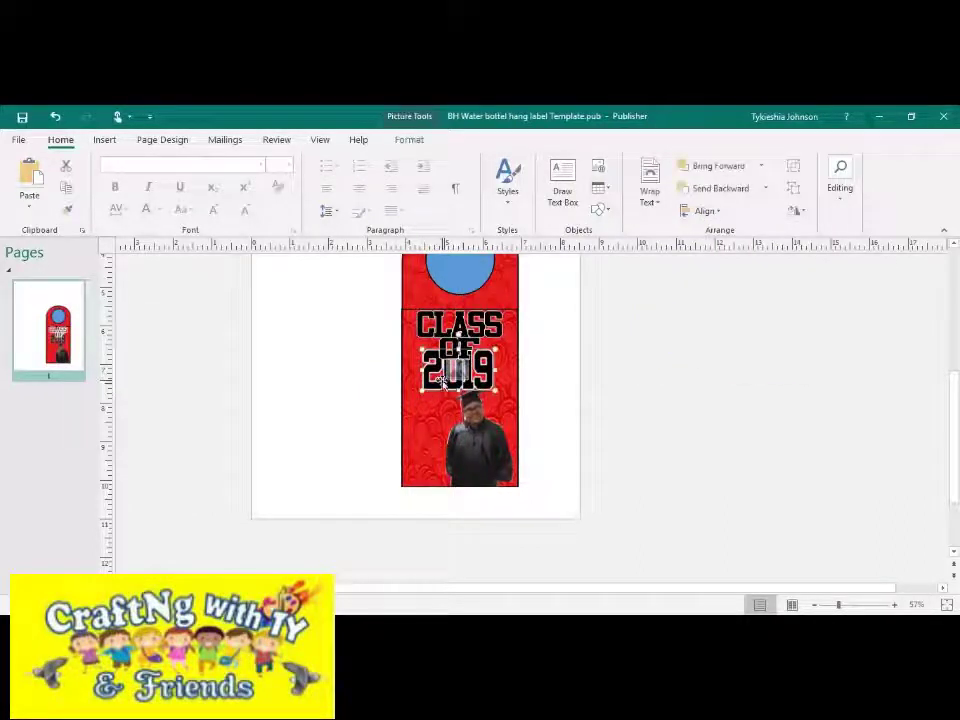
pyautogui.moveTo(487, 384); pyautogui.dragTo(494, 398)
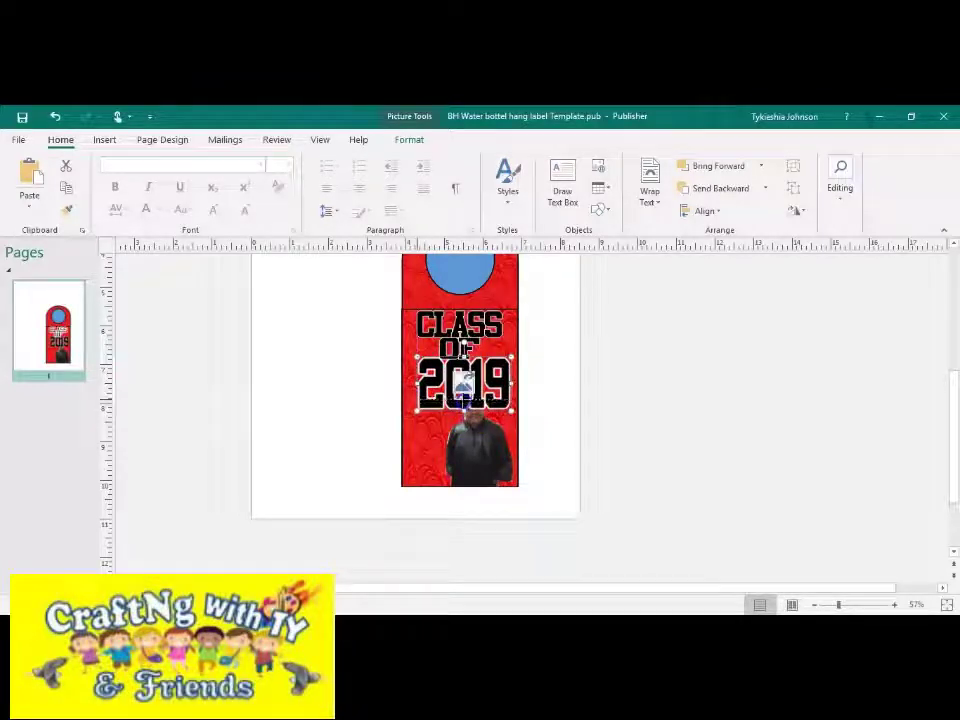
pyautogui.moveTo(461, 377); pyautogui.dragTo(454, 336)
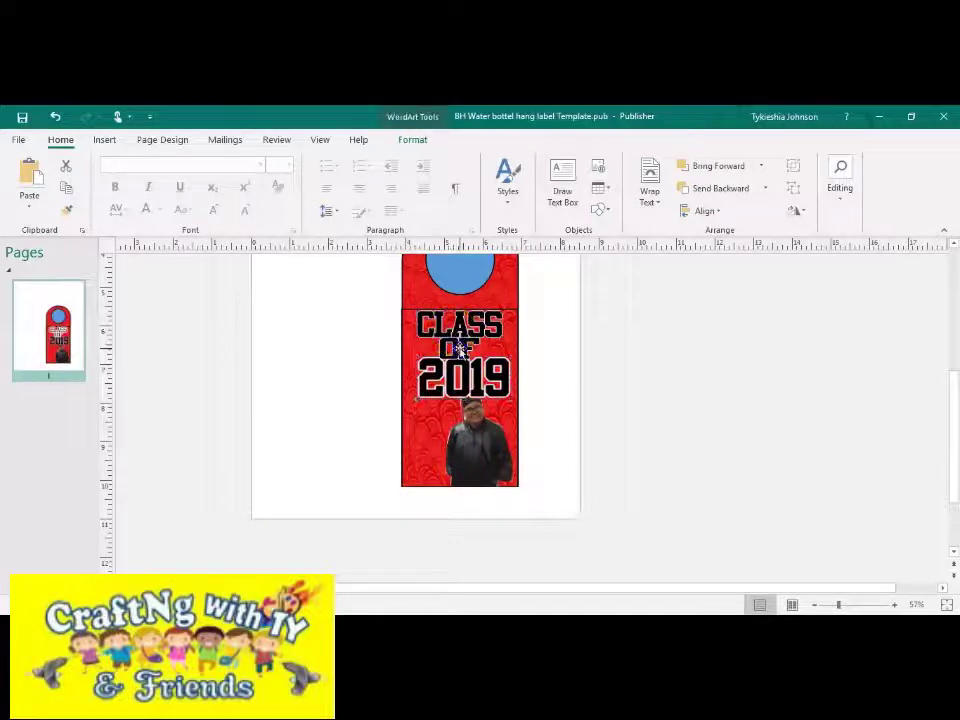
# Center-align the 2019 picture with the OF WordArt, including CLASS in the alignment as well.
pyautogui.click(454, 336)
pyautogui.keyDown('shift'); pyautogui.click(470, 390); pyautogui.keyUp('shift')
pyautogui.click(679, 215)
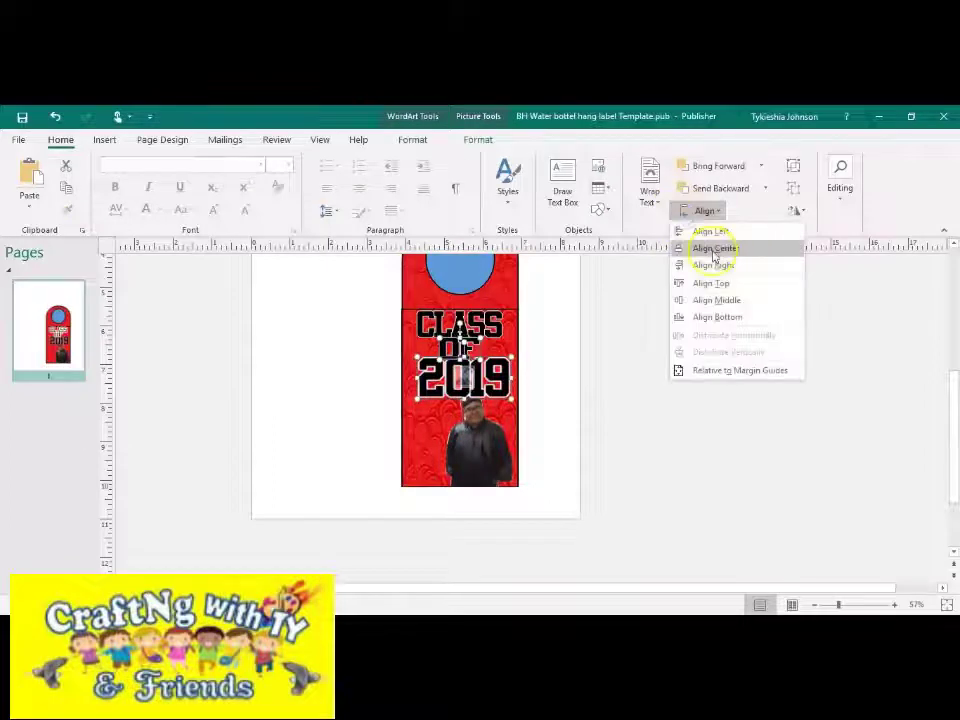
pyautogui.click(712, 247)
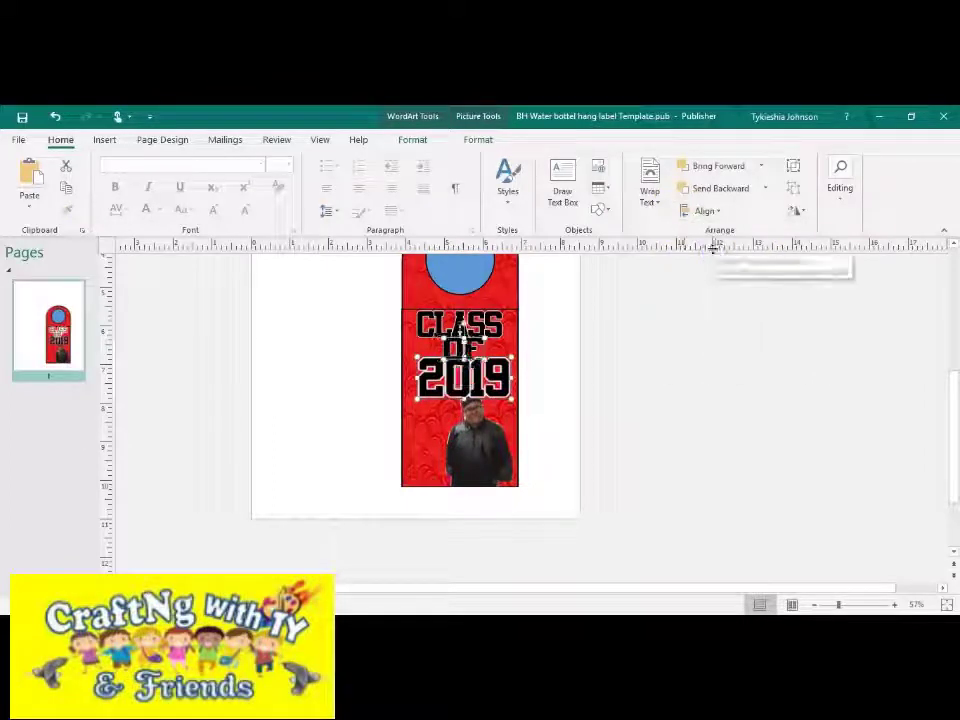
pyautogui.click(667, 224)
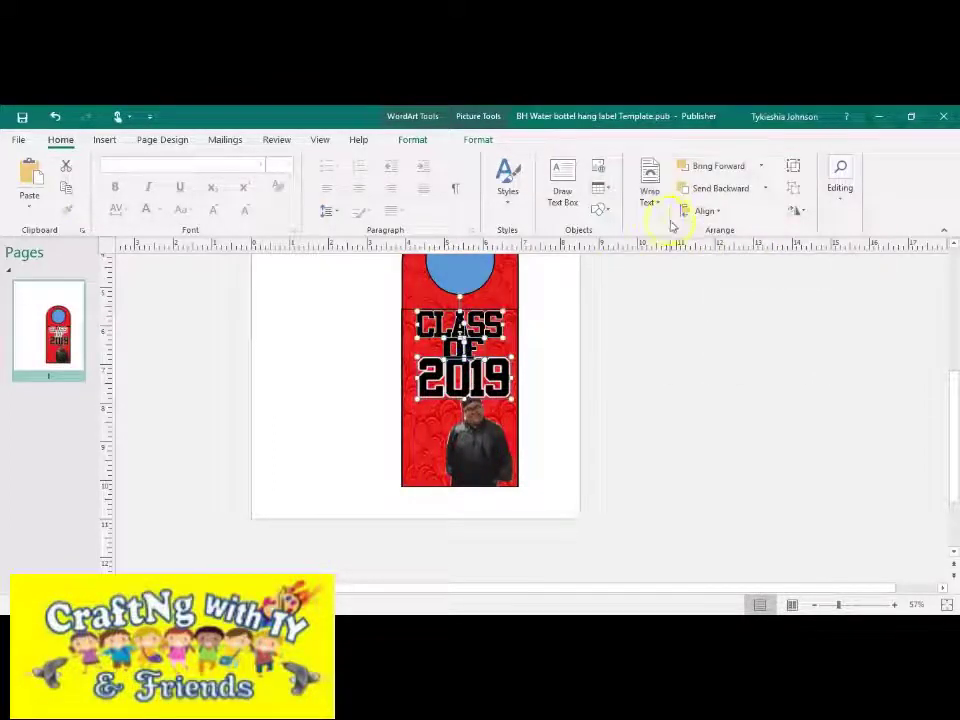
pyautogui.click(705, 214)
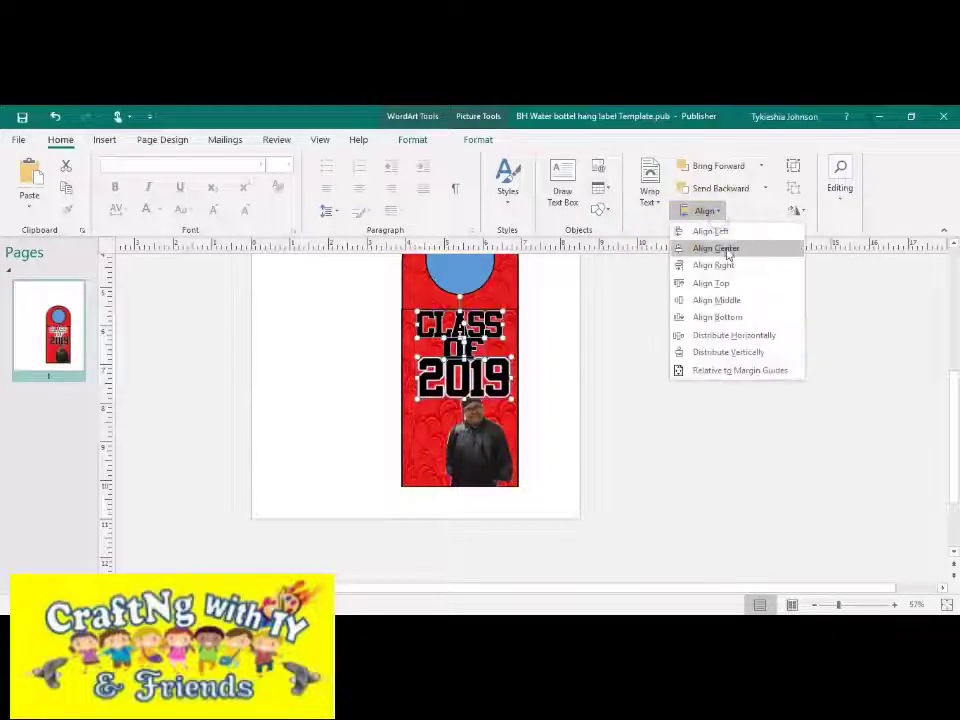
pyautogui.click(722, 249)
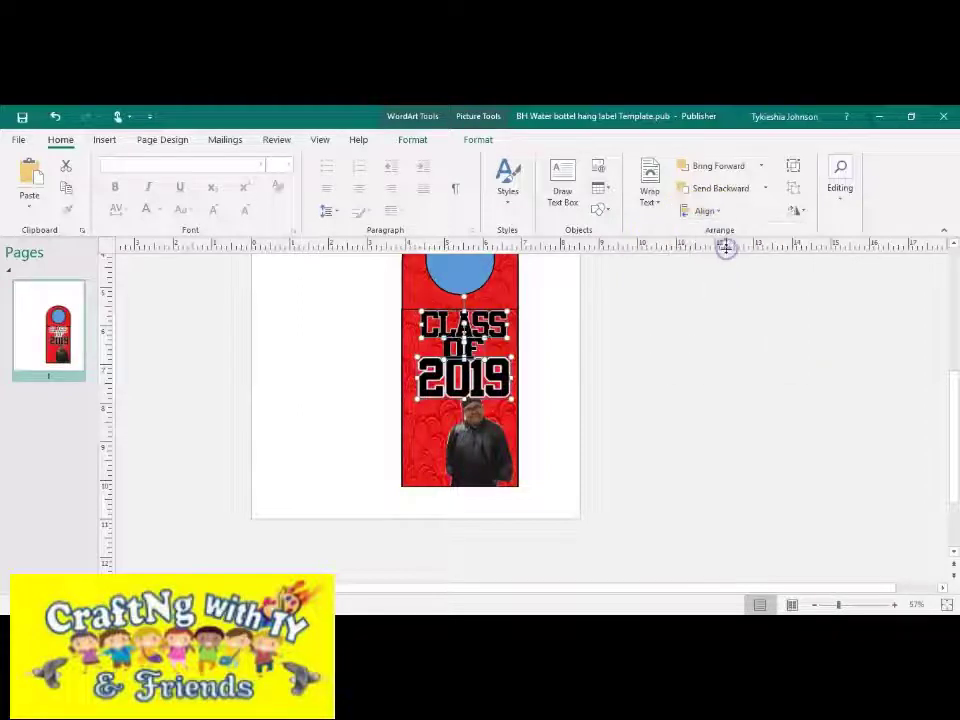
# Group CLASS, OF and 2019, and shrink the group to fit above the graduate's cap.
pyautogui.click(793, 167)
pyautogui.click(495, 322)
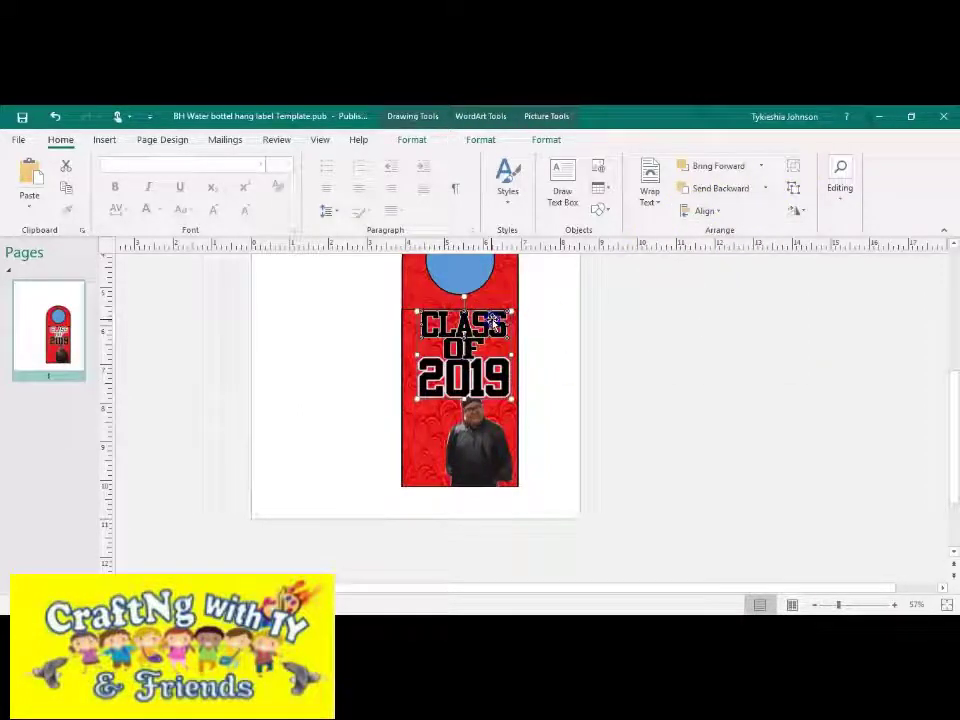
pyautogui.click(493, 418)
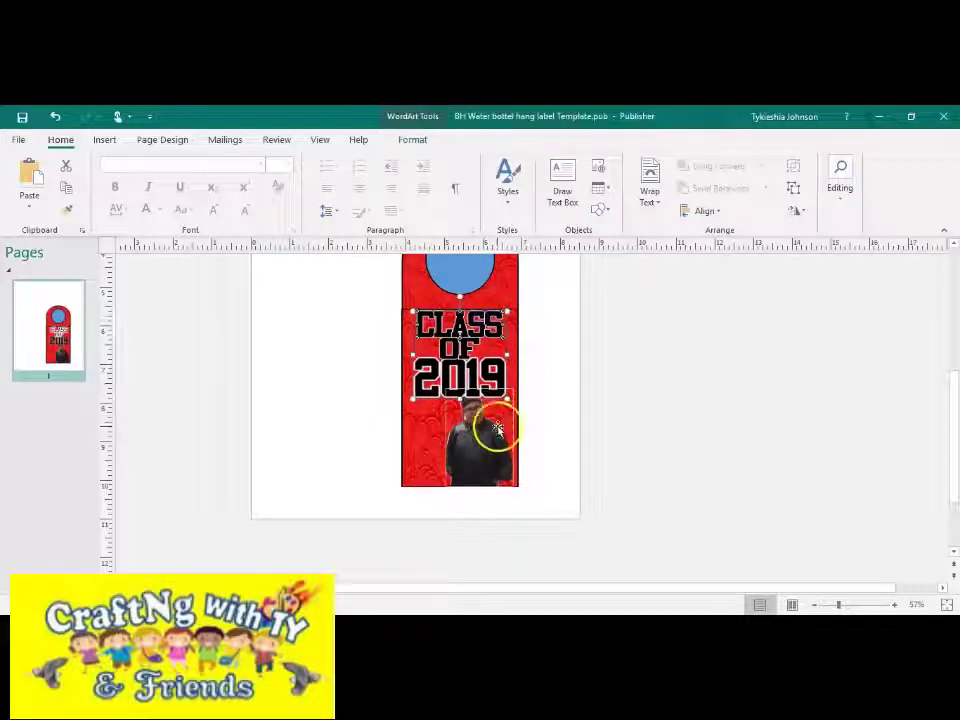
pyautogui.click(497, 400)
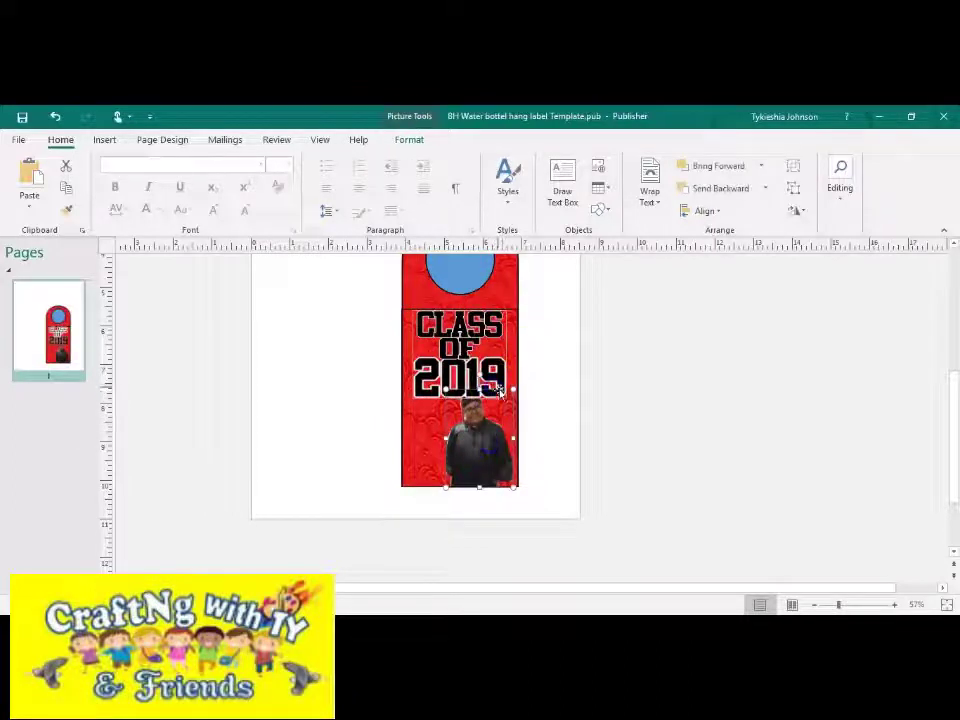
pyautogui.click(505, 399)
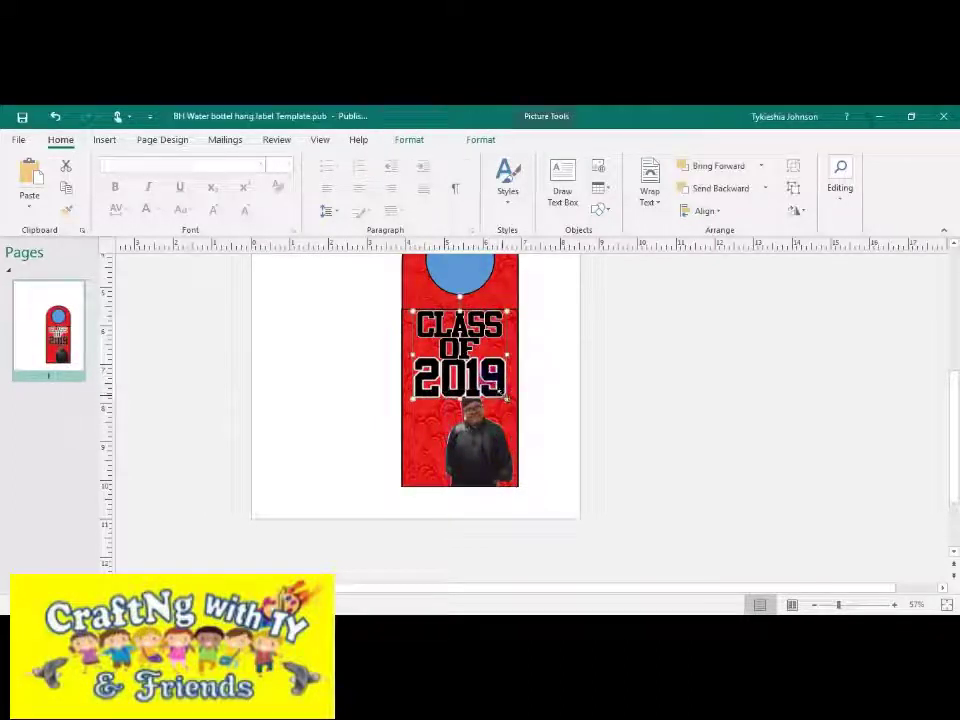
pyautogui.moveTo(491, 386); pyautogui.dragTo(480, 410)
pyautogui.click(482, 392)
pyautogui.click(422, 358)
pyautogui.click(432, 358)
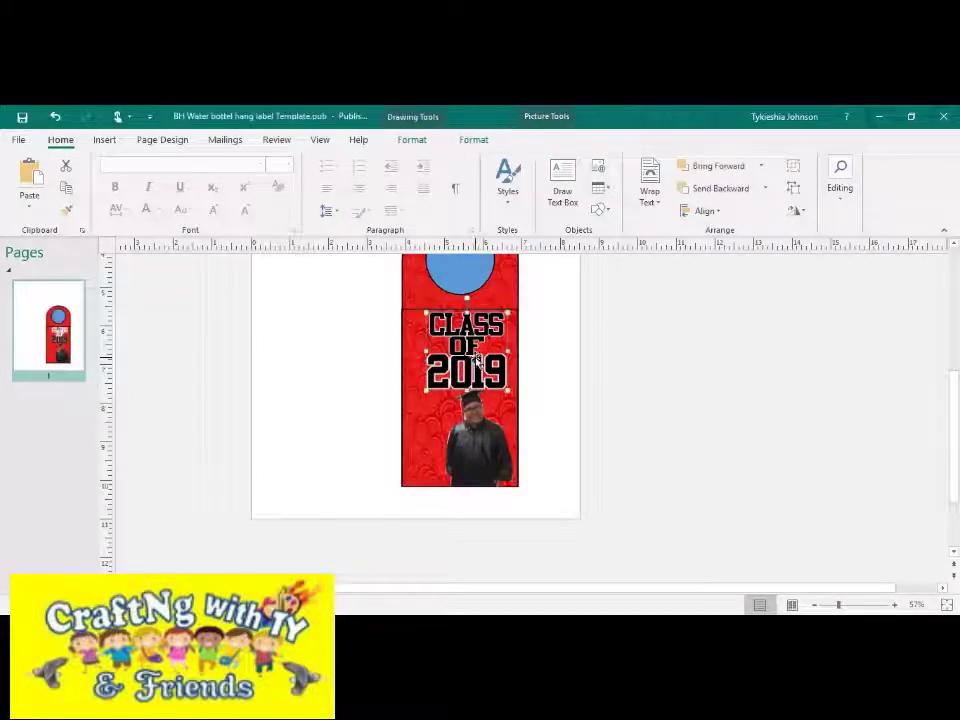
# Center-align the CLASS OF 2019 group with the red rectangle behind it.
pyautogui.keyDown('shift'); pyautogui.click(418, 345); pyautogui.keyUp('shift')
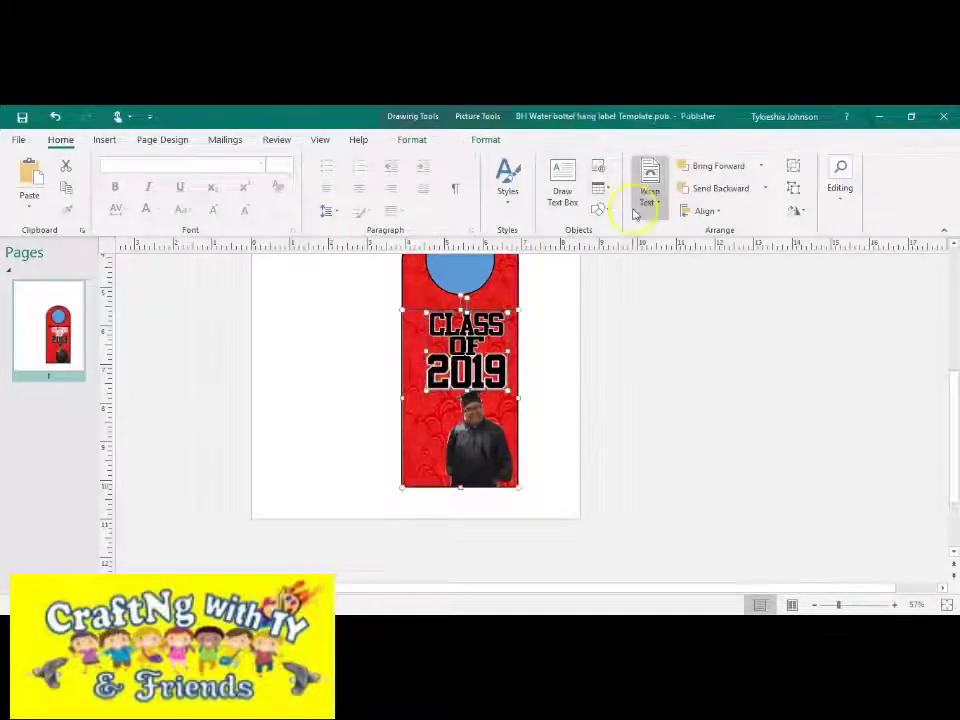
pyautogui.click(686, 211)
pyautogui.click(710, 246)
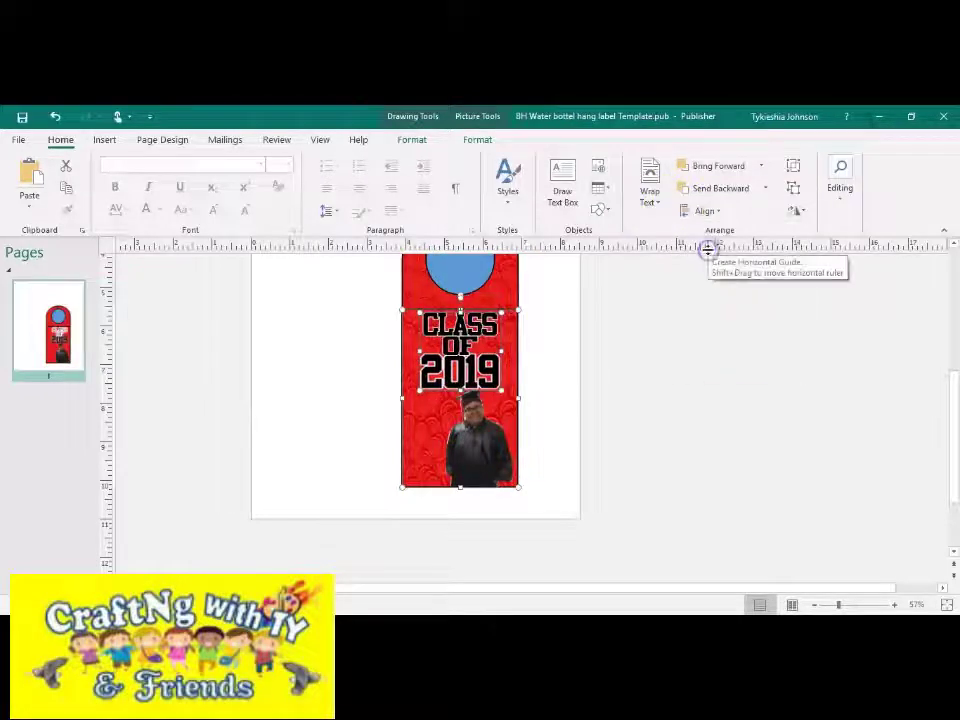
# Shift the graduate picture slightly left so it stands closer to the middle beneath 2019.
pyautogui.click(512, 393)
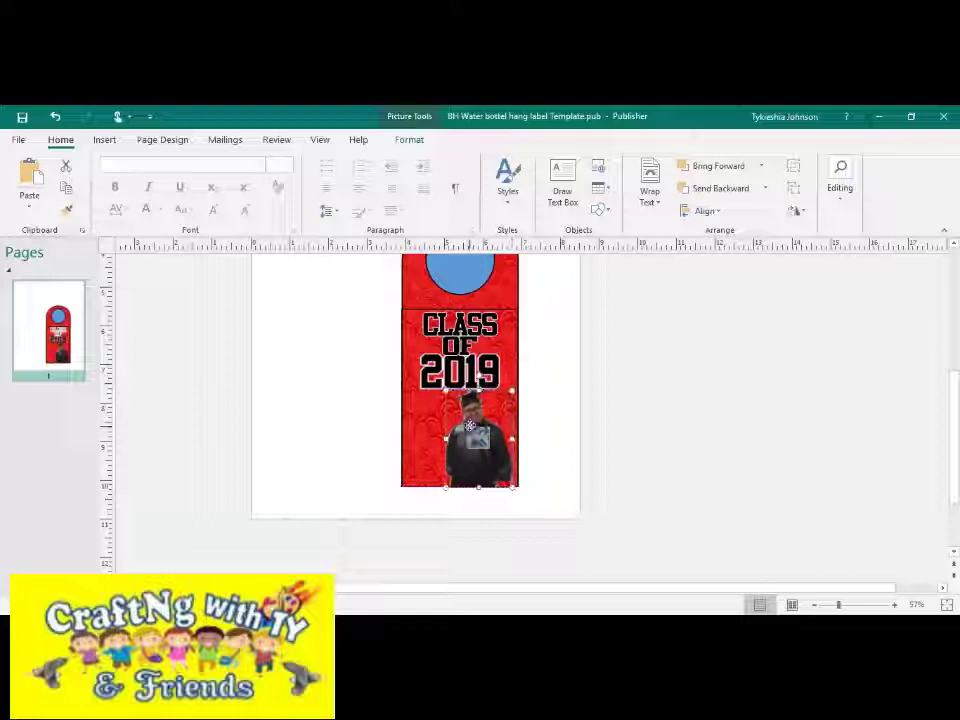
pyautogui.moveTo(459, 425); pyautogui.dragTo(448, 425)
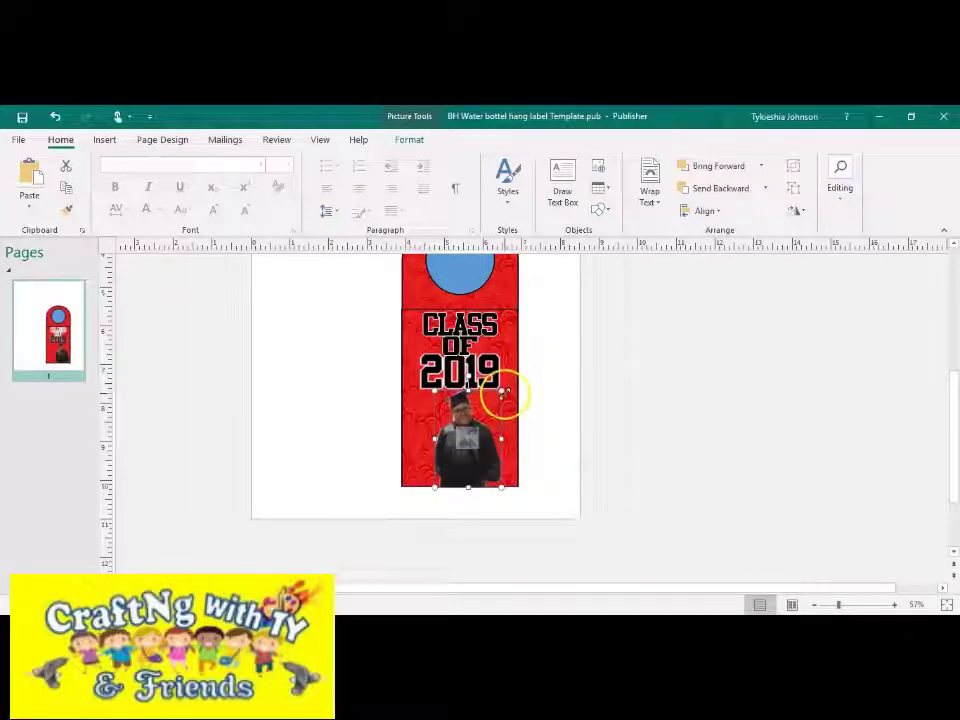
# Start saving the publication as a new file and browse to the BH Digital folder.
pyautogui.click(557, 388)
pyautogui.scroll(1, 557, 388)
pyautogui.click(18, 142)
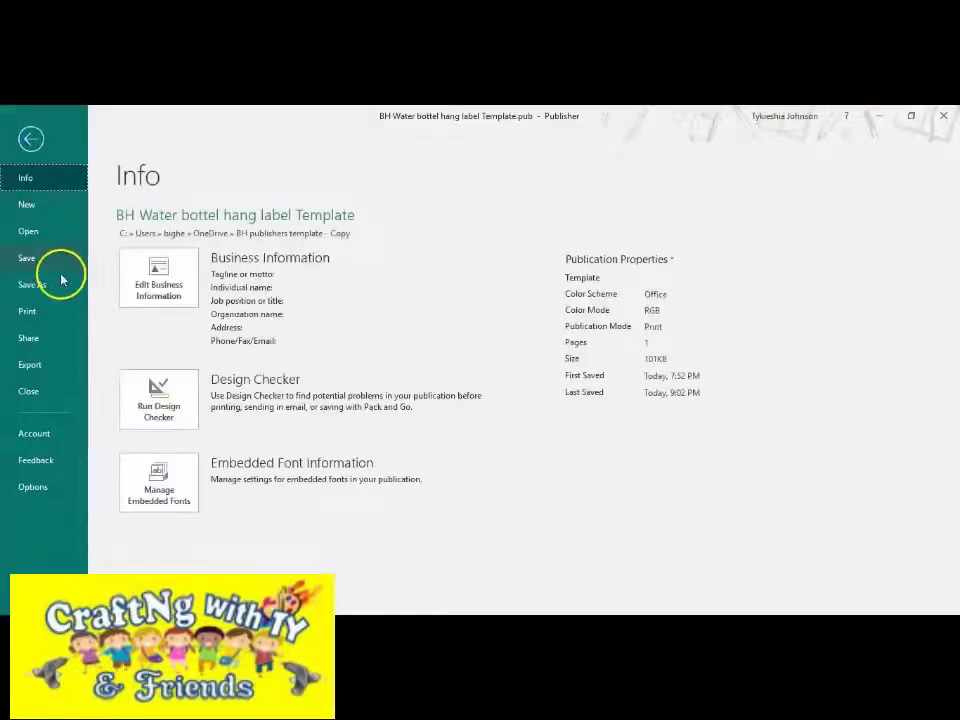
pyautogui.click(66, 290)
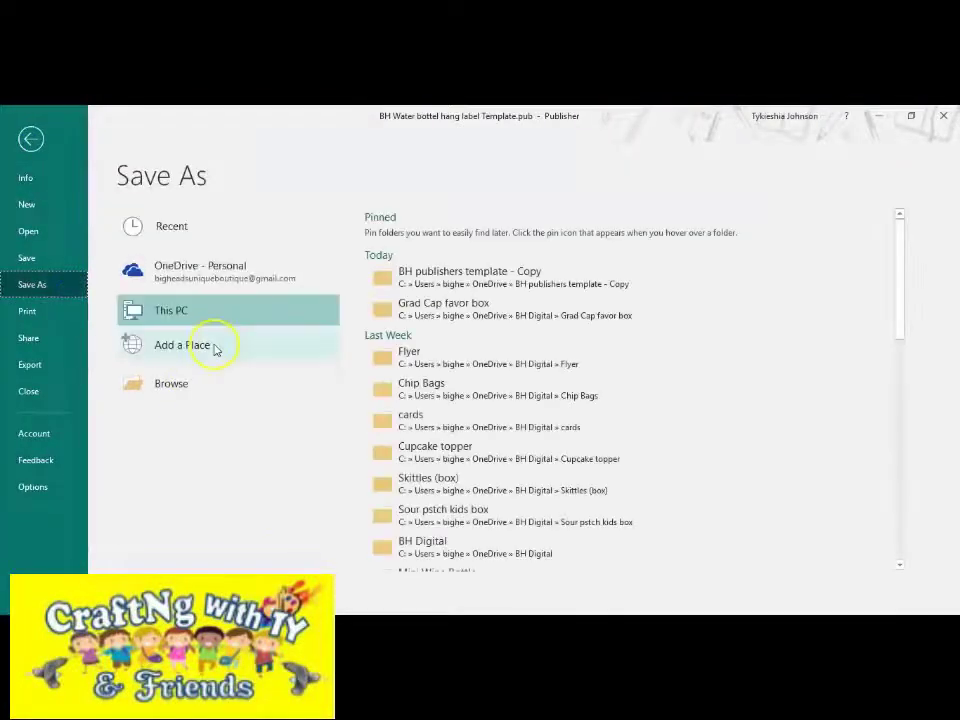
pyautogui.click(449, 395)
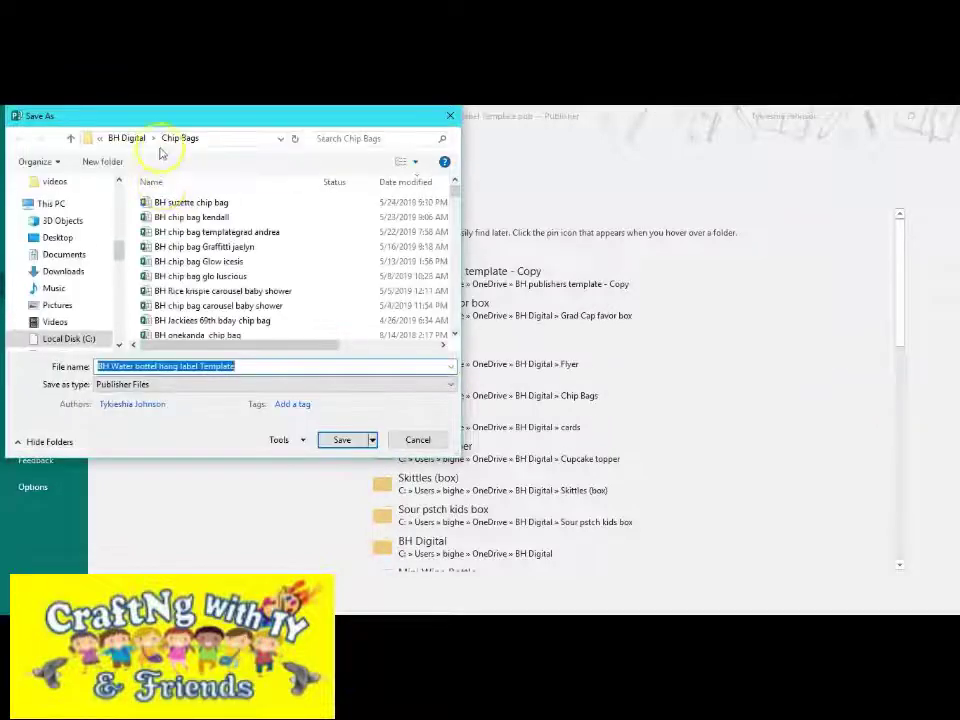
pyautogui.click(130, 138)
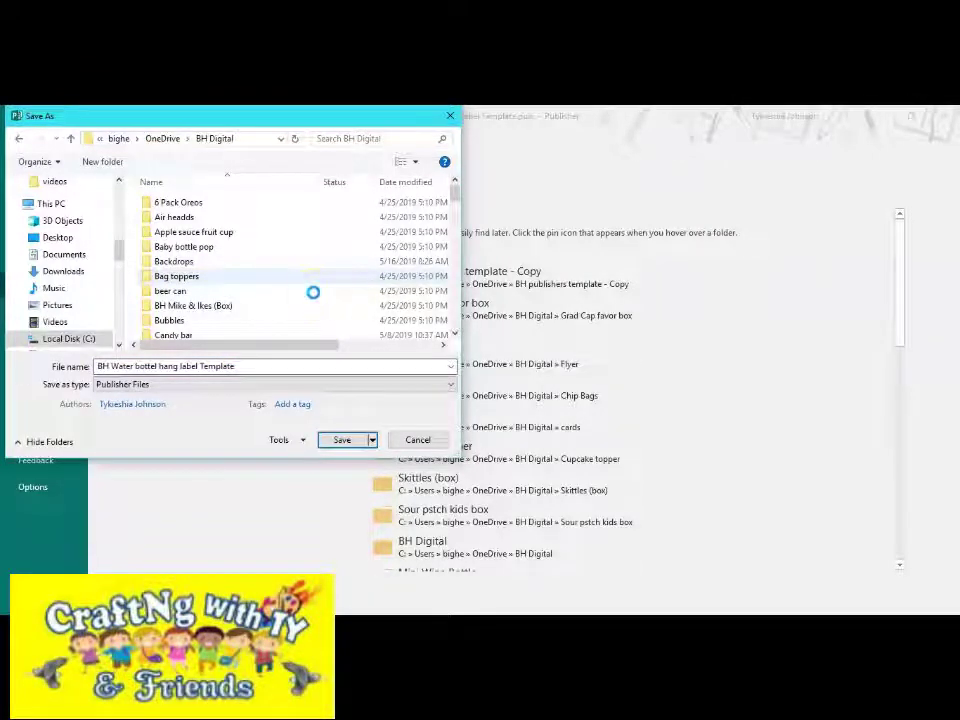
# Create a folder named "Water hanging labels" inside BH Digital and open it as the save location.
pyautogui.rightClick(313, 291)
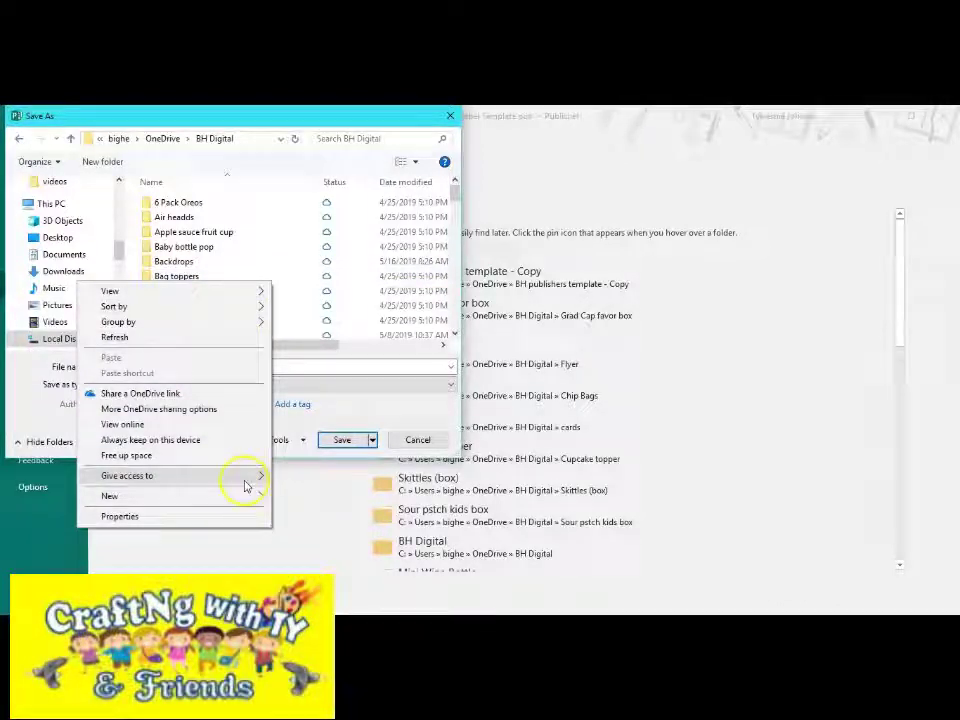
pyautogui.moveTo(257, 501)
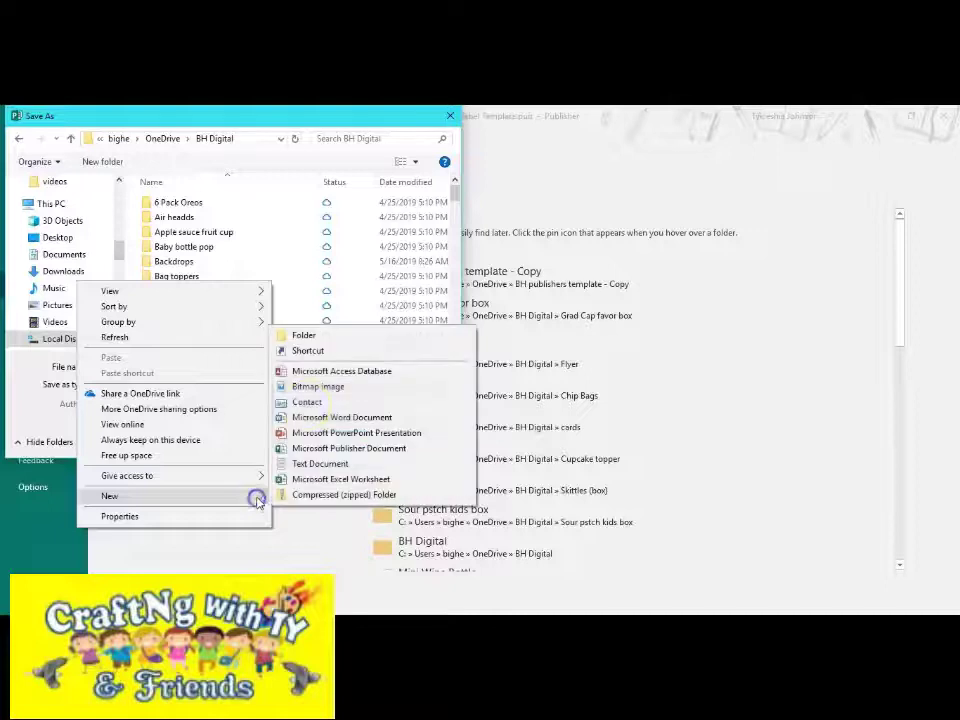
pyautogui.click(283, 333)
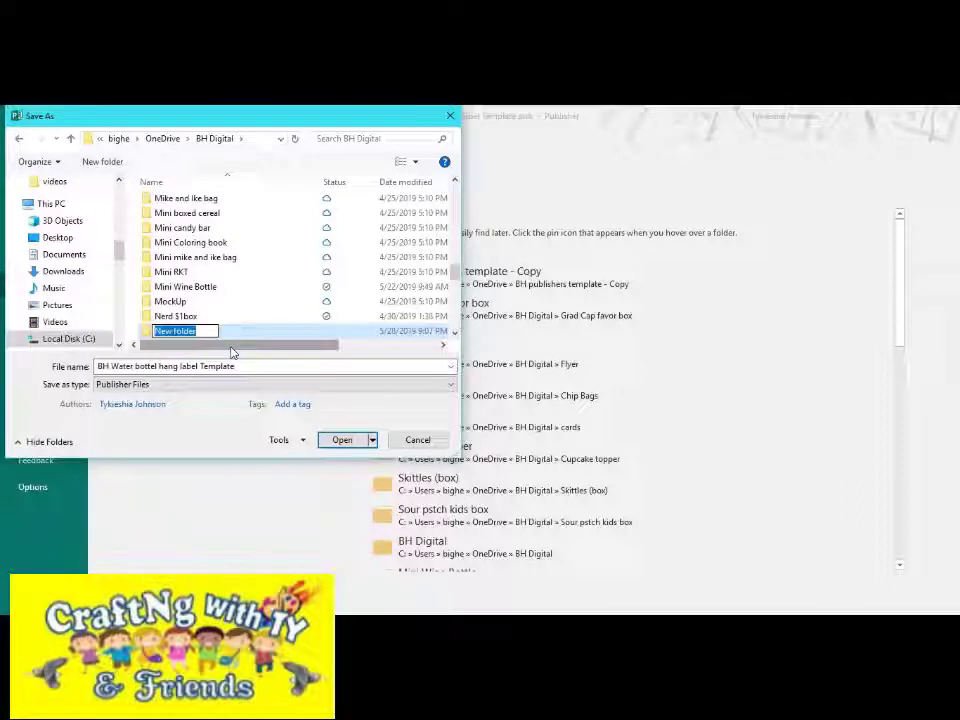
pyautogui.write('Water hanging labels')
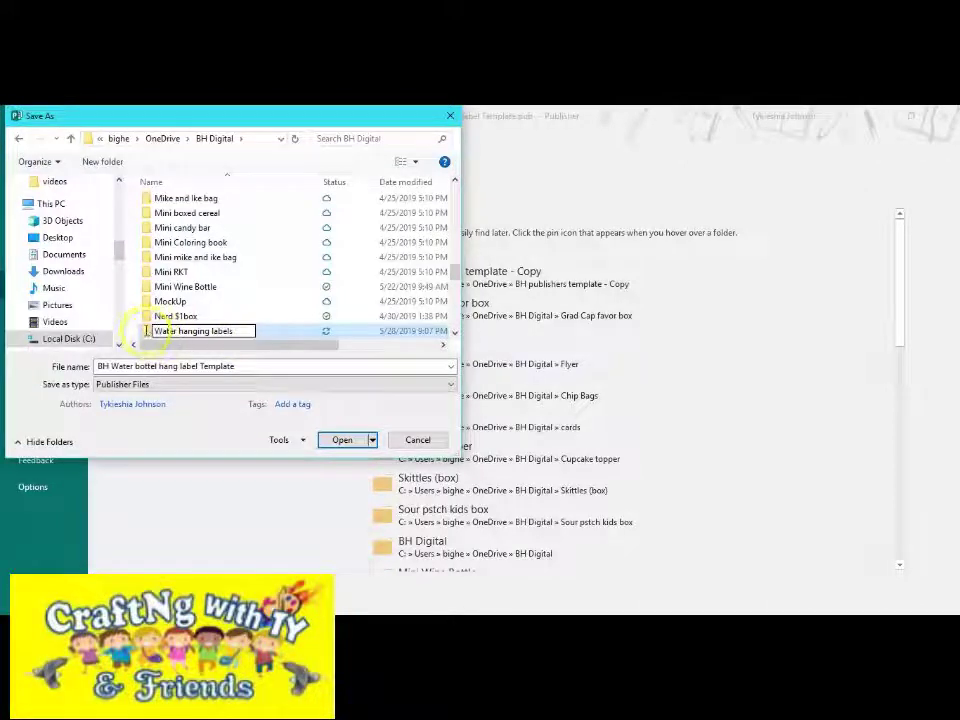
pyautogui.press('Return')
pyautogui.doubleClick(148, 330)
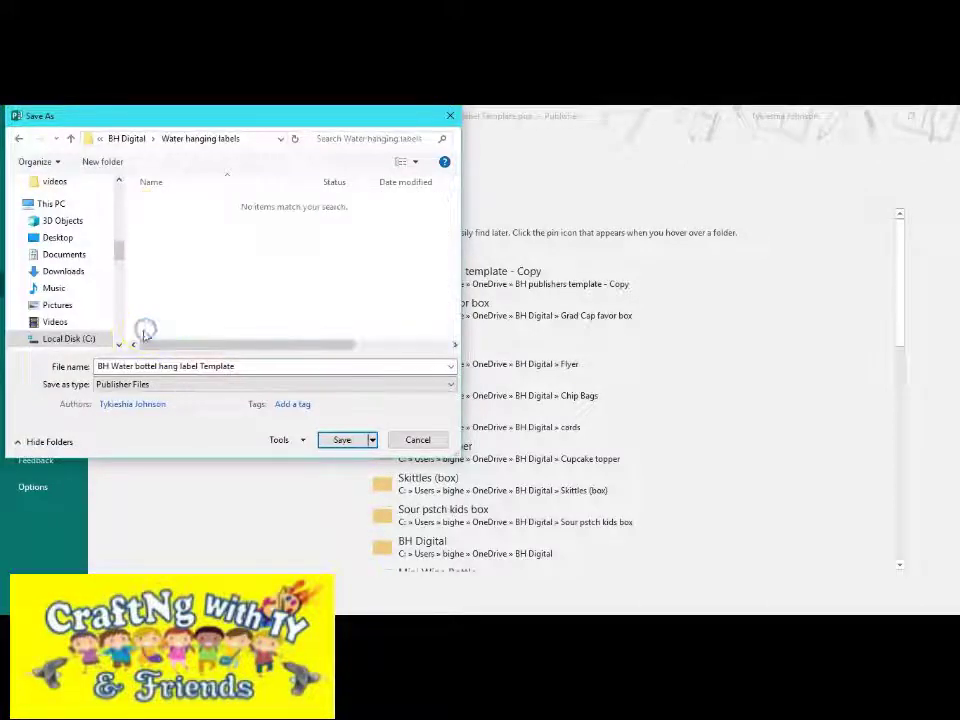
# Save the publication in this folder under the name "BH Water bottel hang label grad 2019".
pyautogui.doubleClick(230, 366)
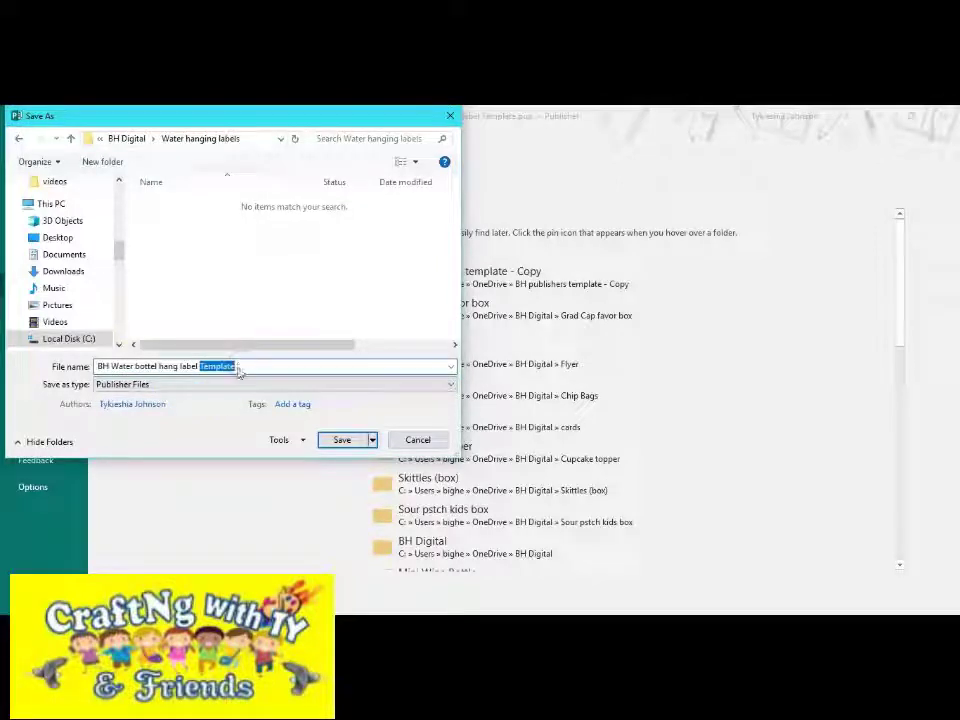
pyautogui.write('grad 2019')
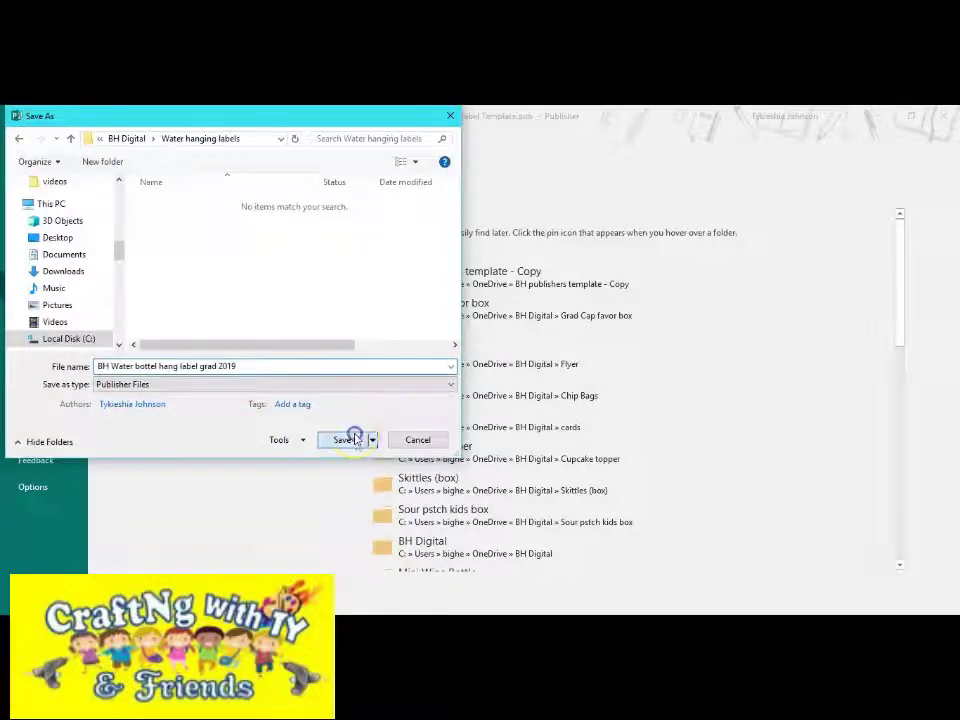
pyautogui.click(350, 439)
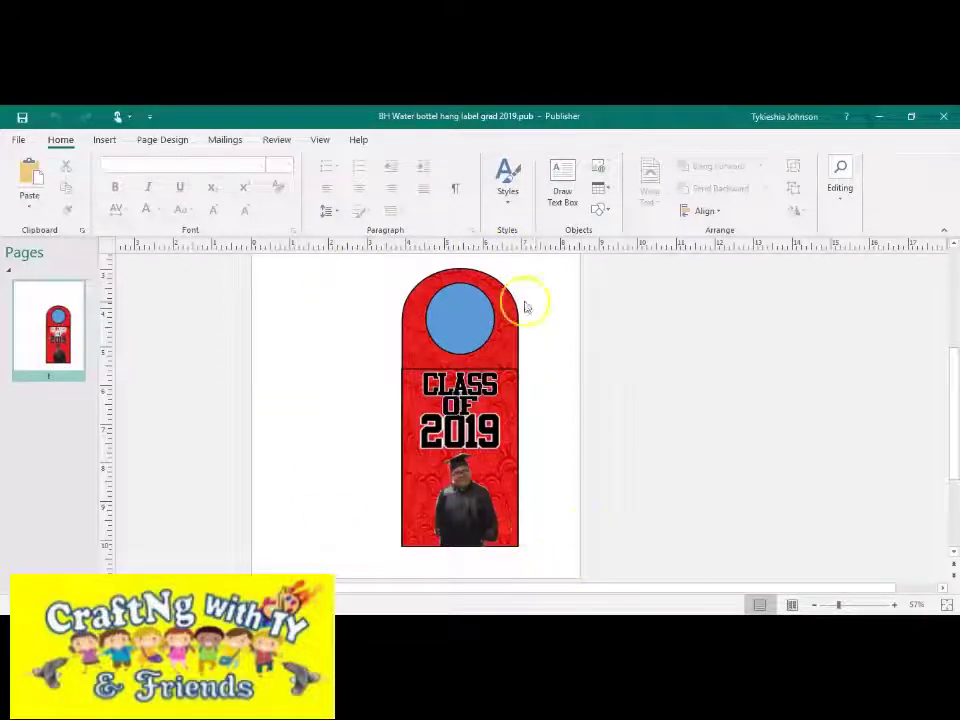
# Ungroup the CLASS OF 2019 title and set the outline weight of the CLASS and OF WordArt to 2¼ pt.
pyautogui.click(464, 420)
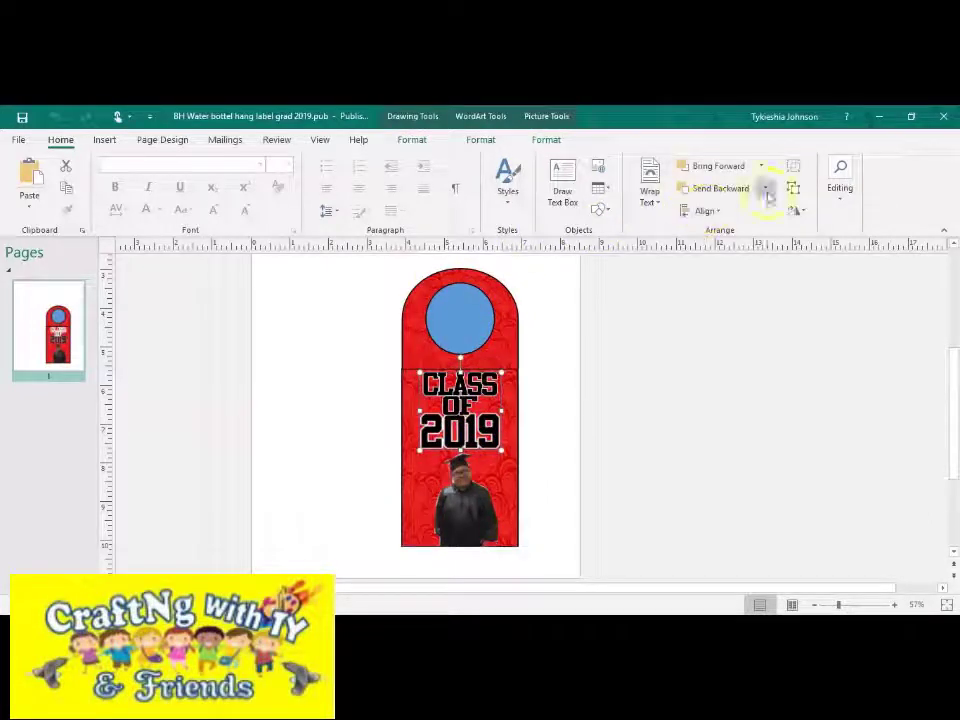
pyautogui.click(667, 399)
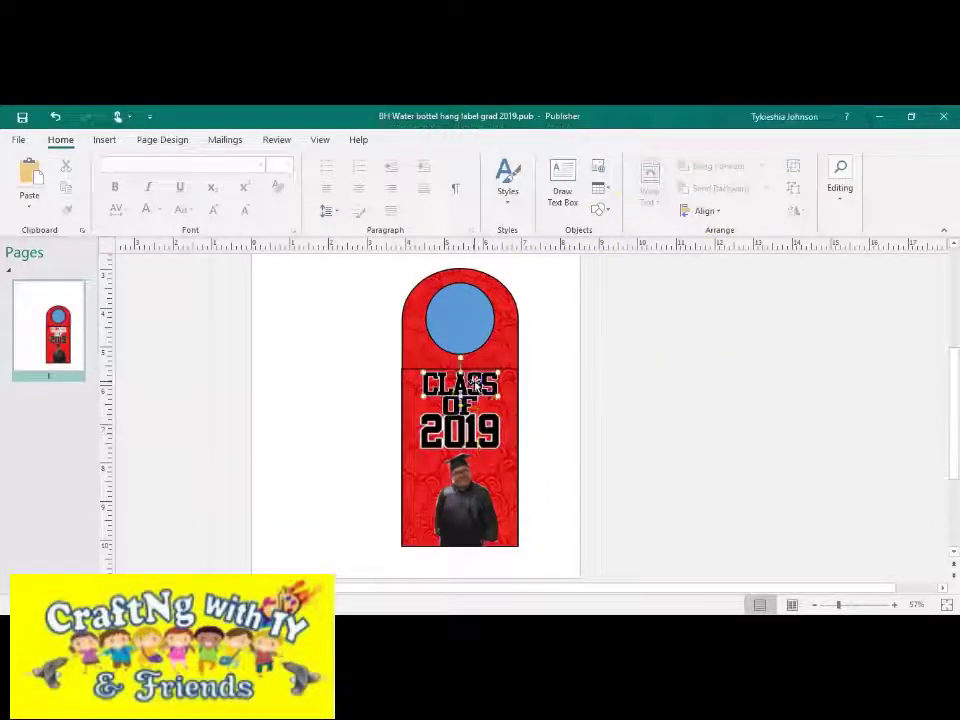
pyautogui.click(470, 408)
pyautogui.press('Escape')
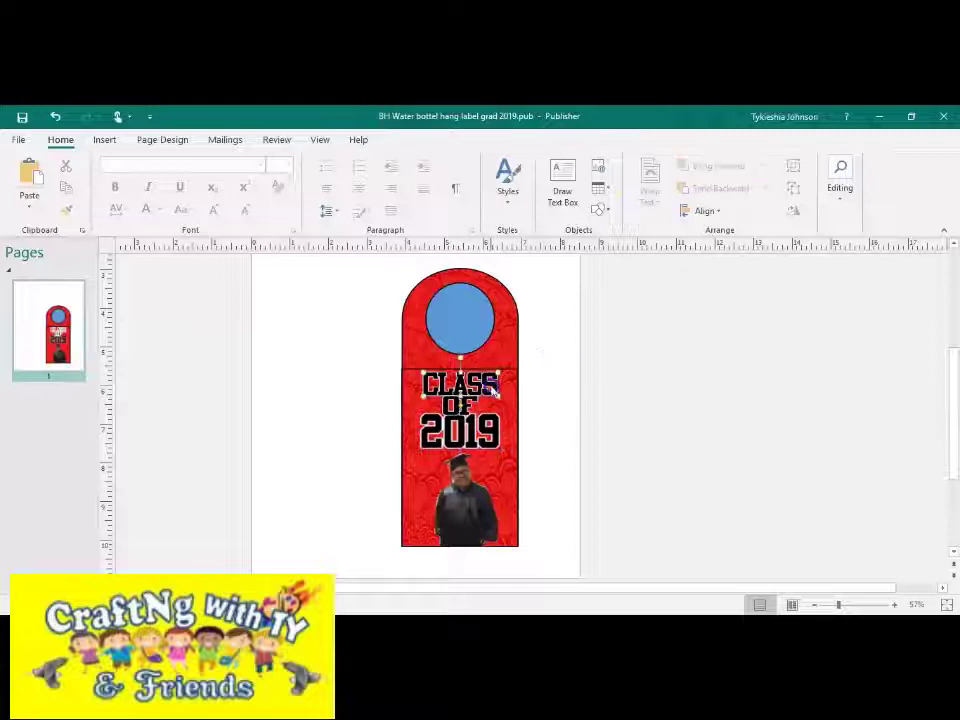
pyautogui.click(470, 408)
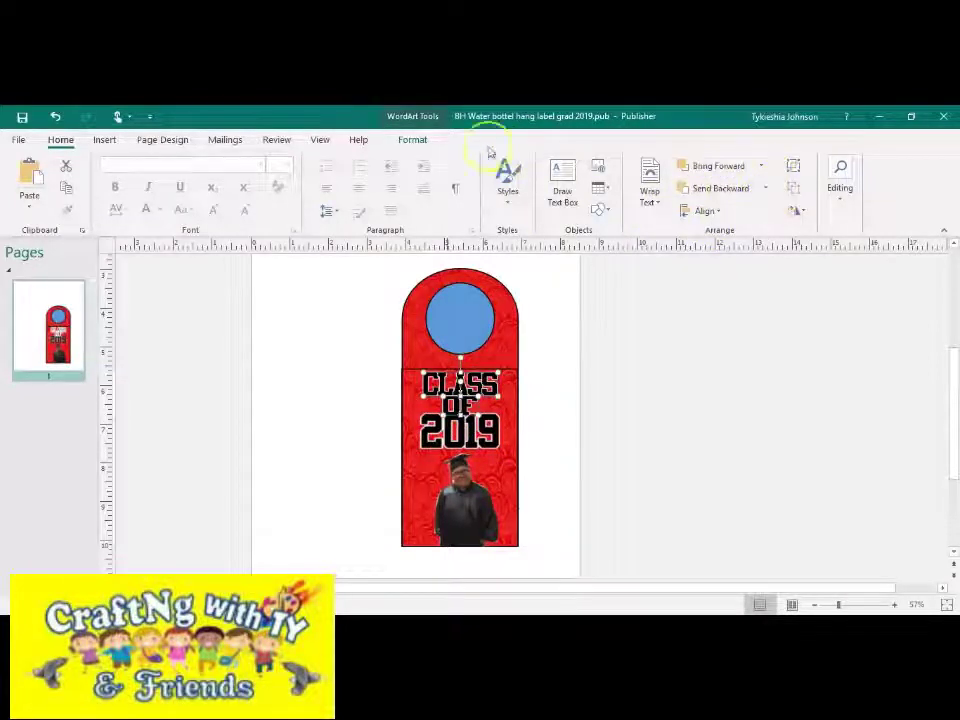
pyautogui.click(428, 144)
pyautogui.click(545, 186)
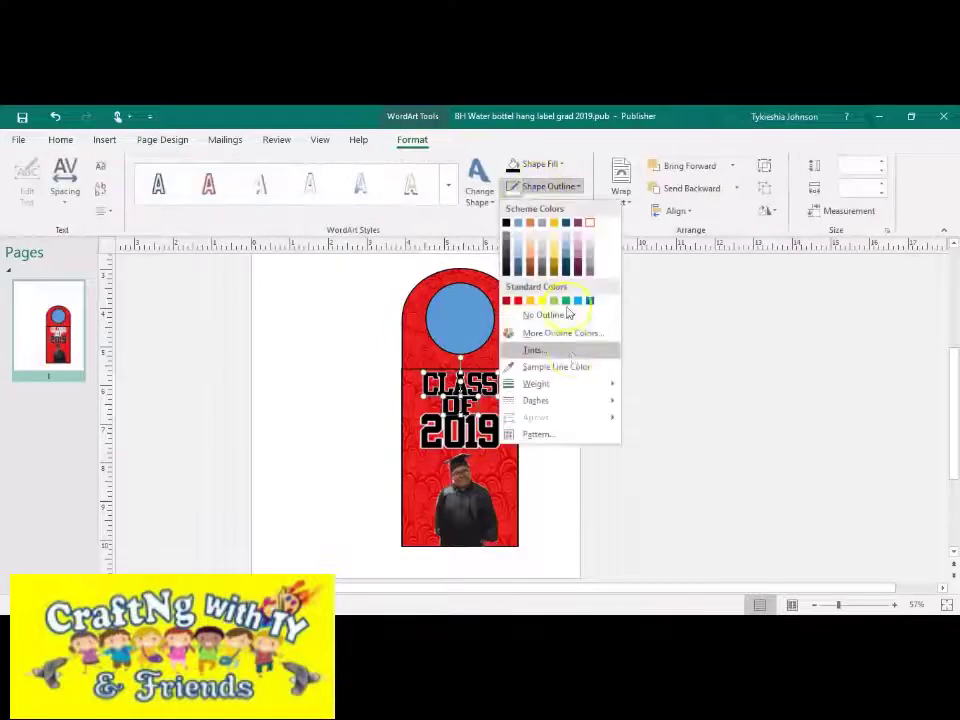
pyautogui.moveTo(562, 384)
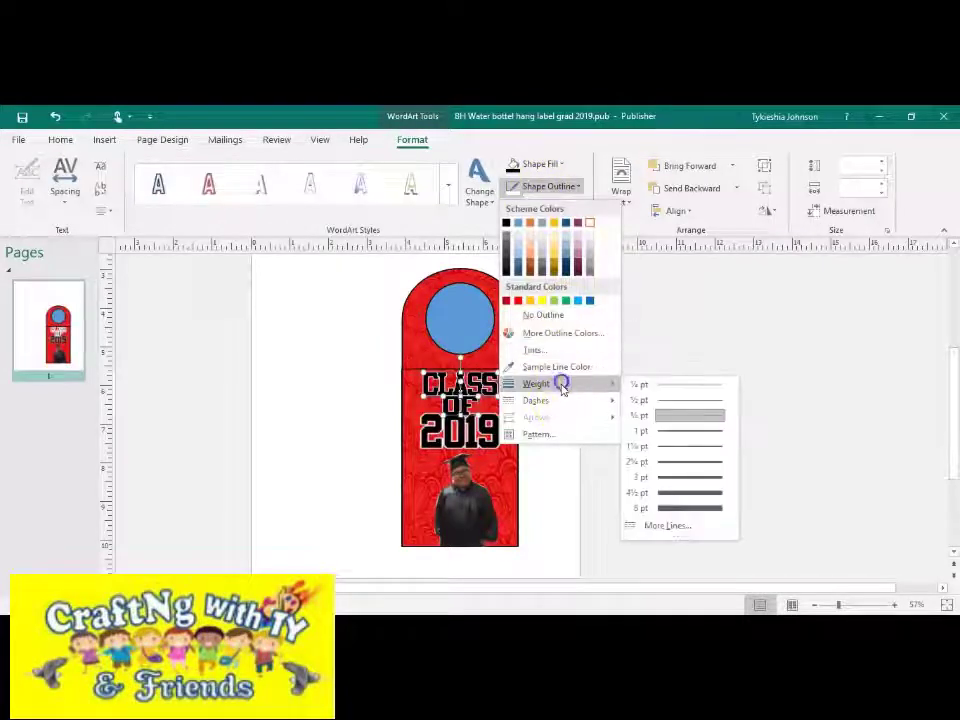
pyautogui.click(671, 465)
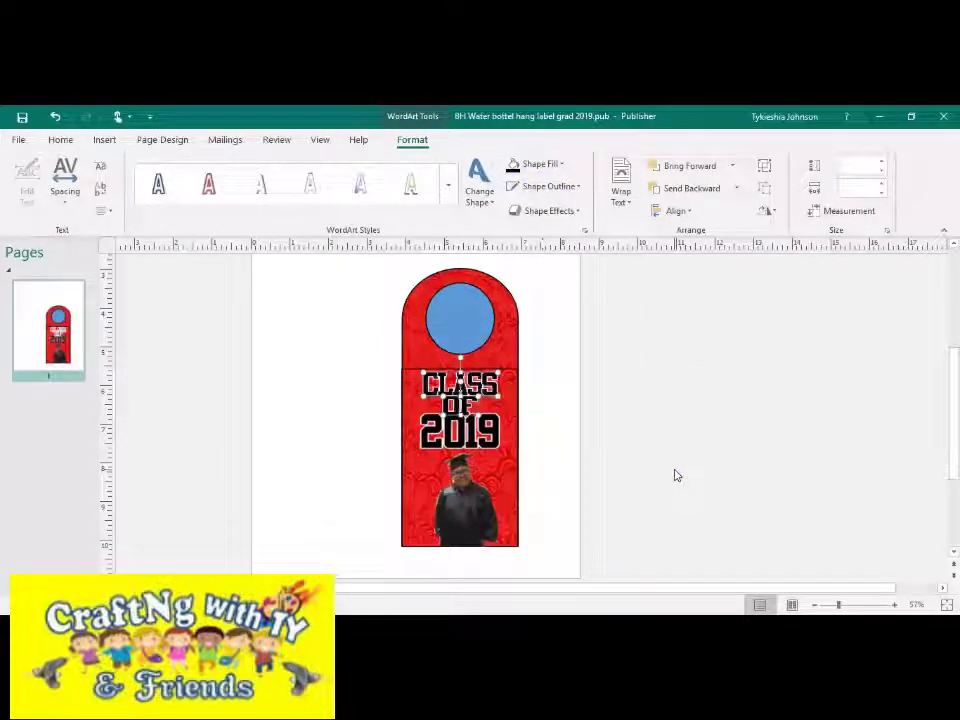
pyautogui.click(529, 414)
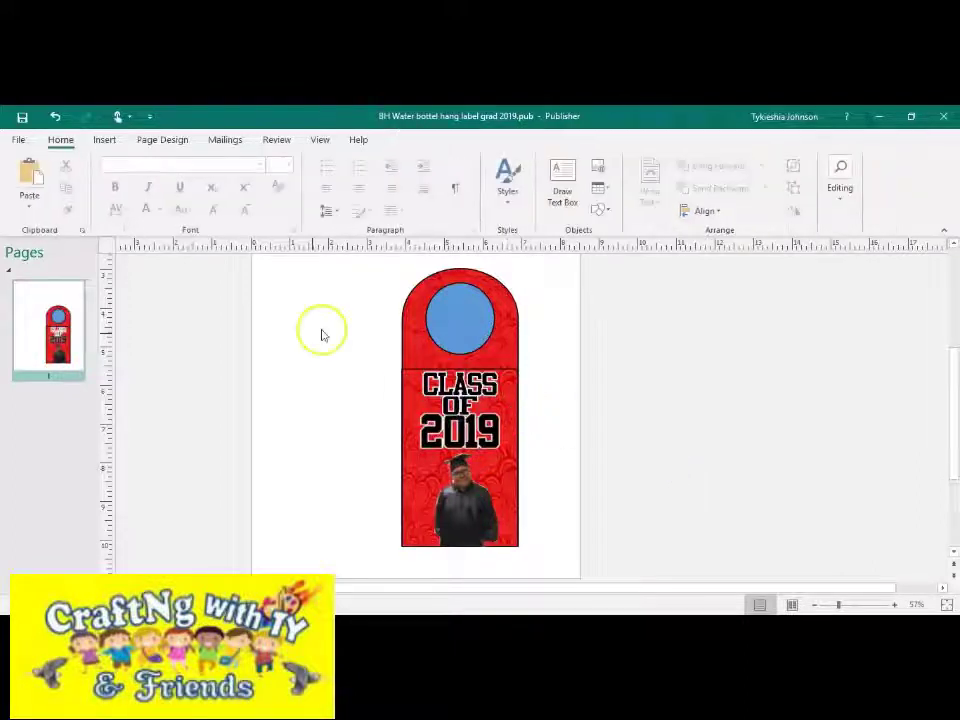
# Save the publication and print one copy of the label on the Canon MX922 printer.
pyautogui.click(22, 118)
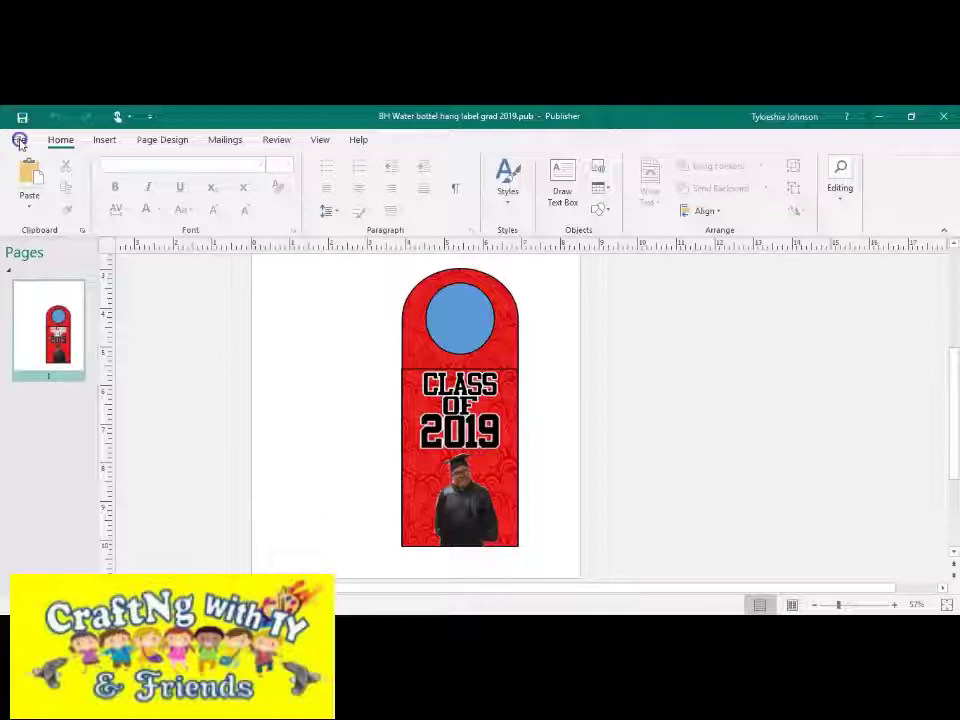
pyautogui.click(20, 141)
pyautogui.click(46, 321)
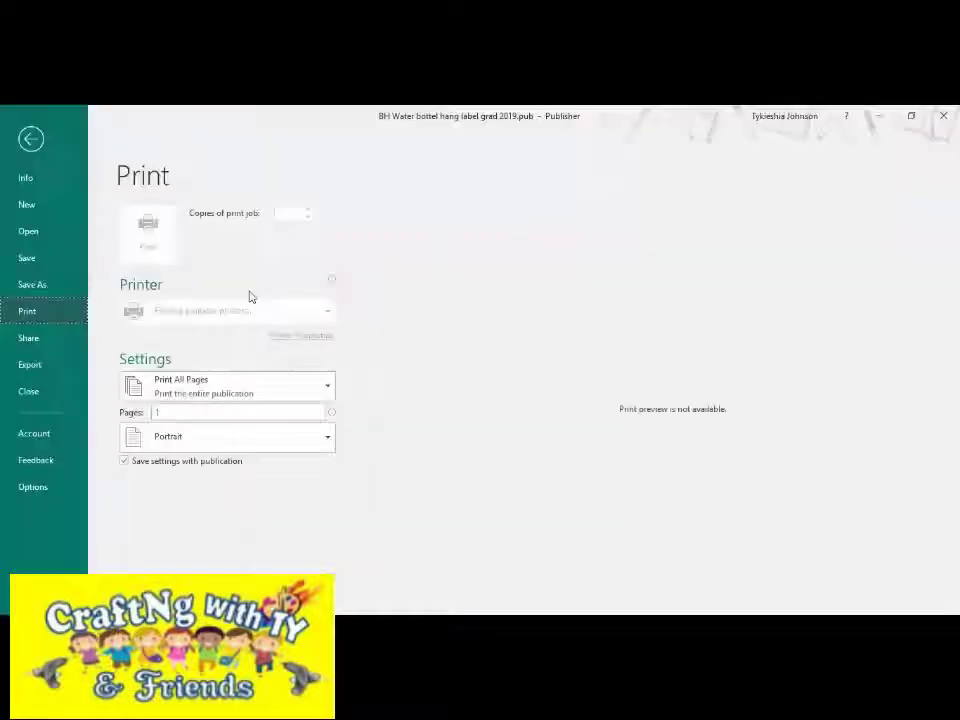
pyautogui.click(197, 285)
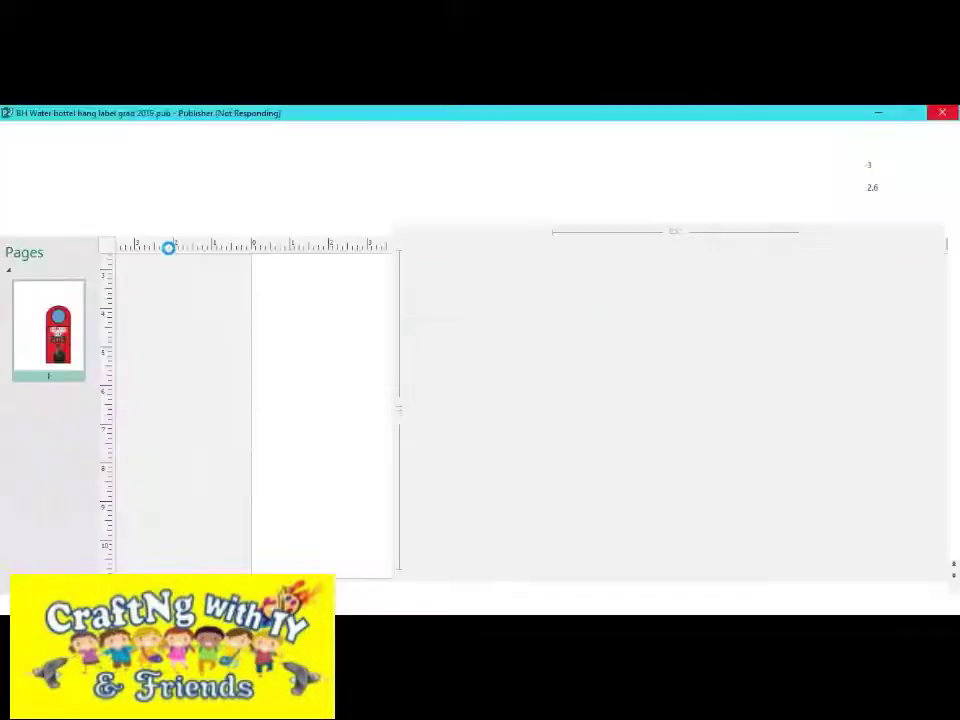
pyautogui.click(193, 285)
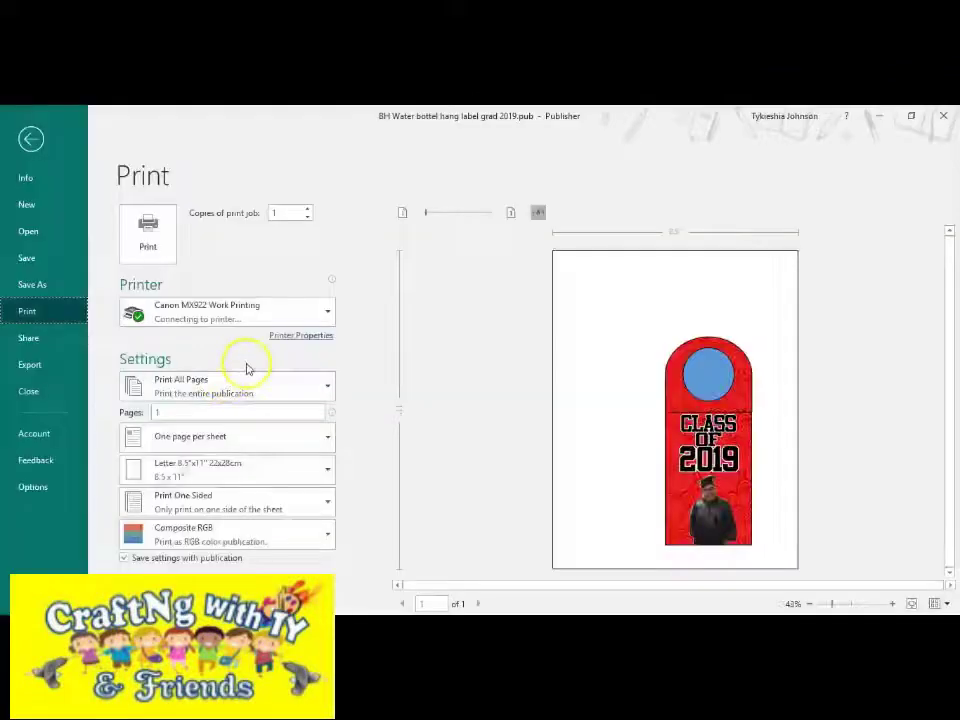
pyautogui.click(150, 238)
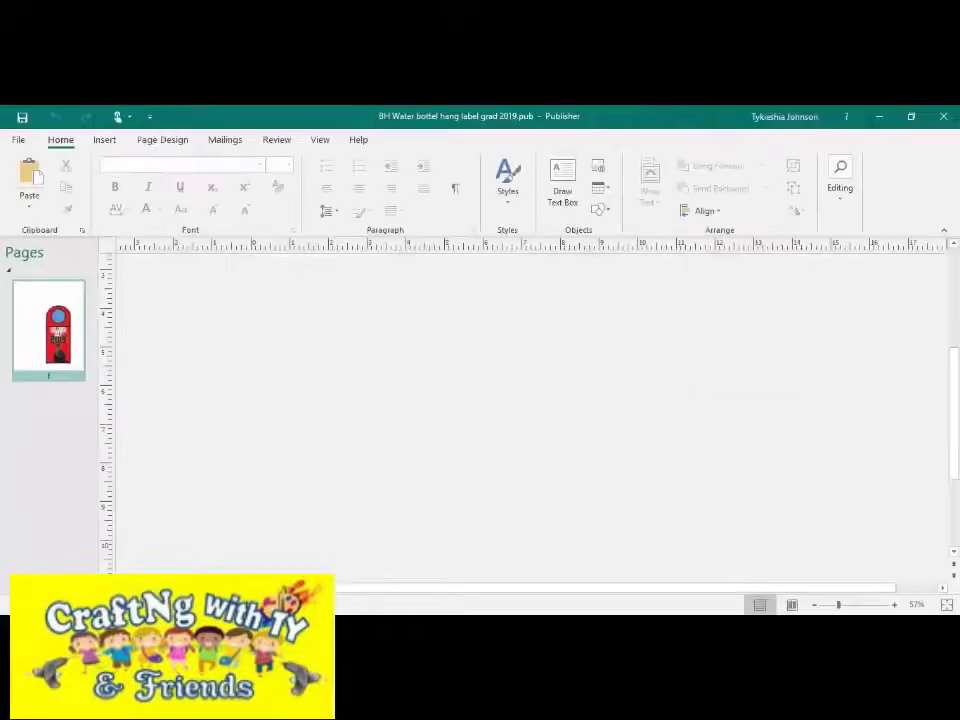